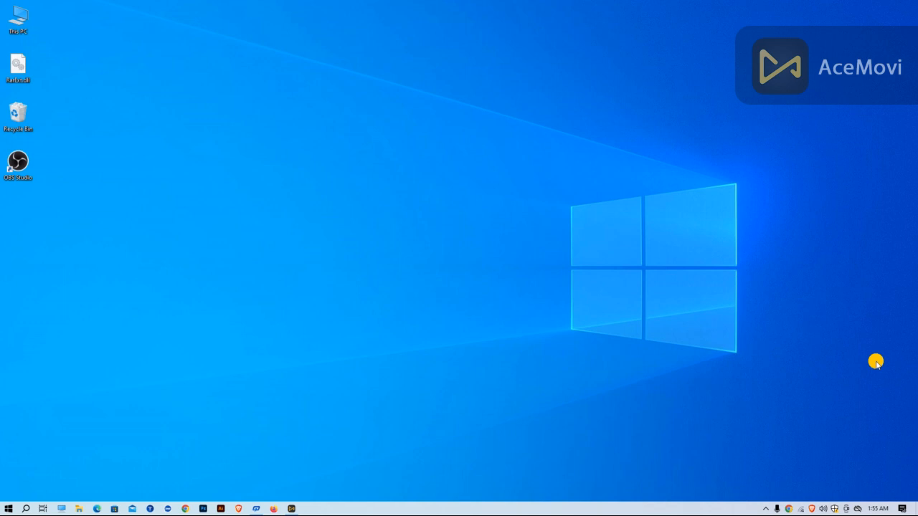
# Step: Launch Adobe Illustrator and start setting up a new document
pyautogui.click(221, 508)
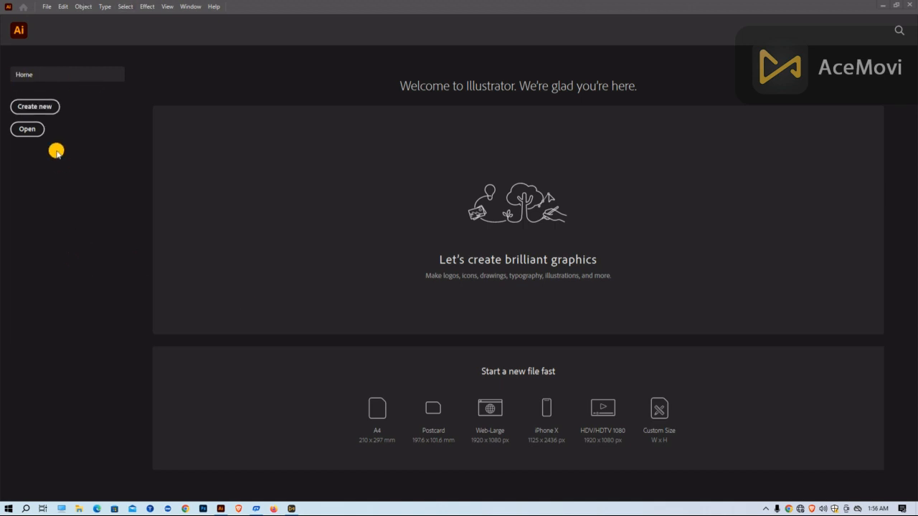
pyautogui.click(42, 105)
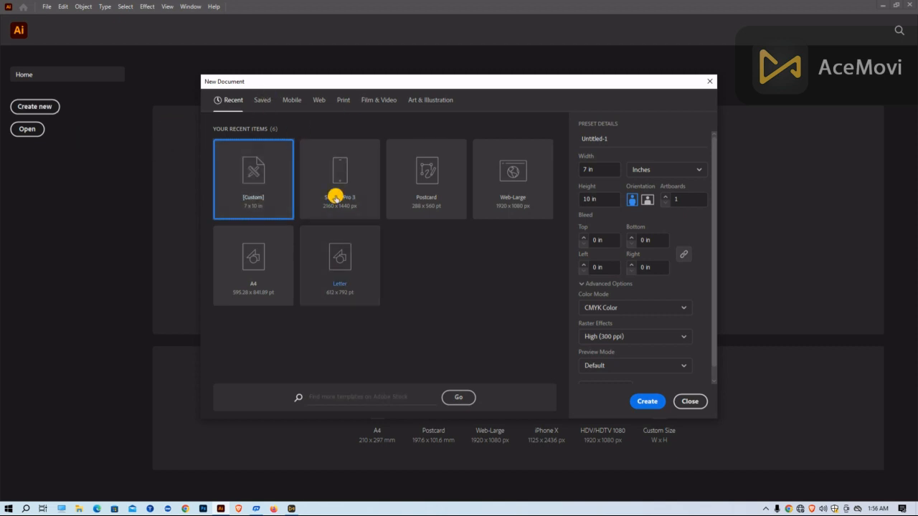
# Step: Outline the row of preset categories with a red rectangle on a screen capture, and discard the capture
pyautogui.click(766, 509)
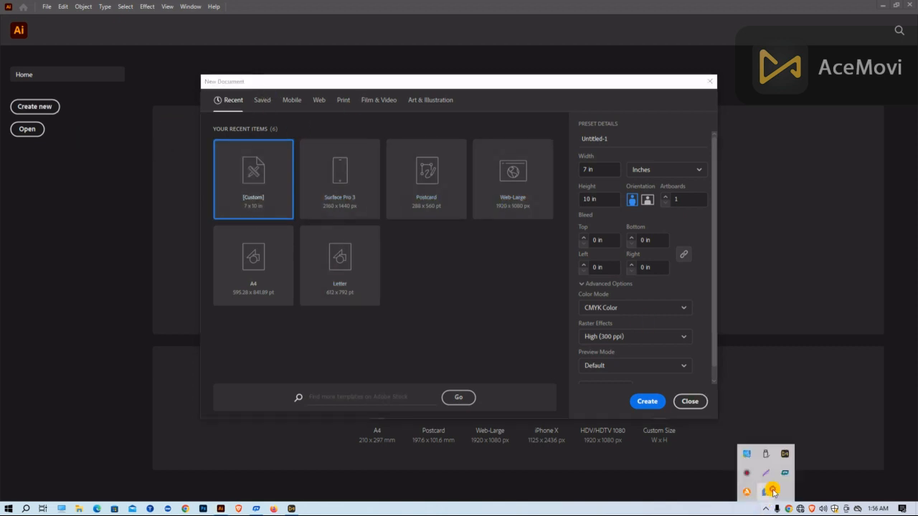
pyautogui.click(767, 475)
pyautogui.moveTo(165, 36); pyautogui.dragTo(786, 467)
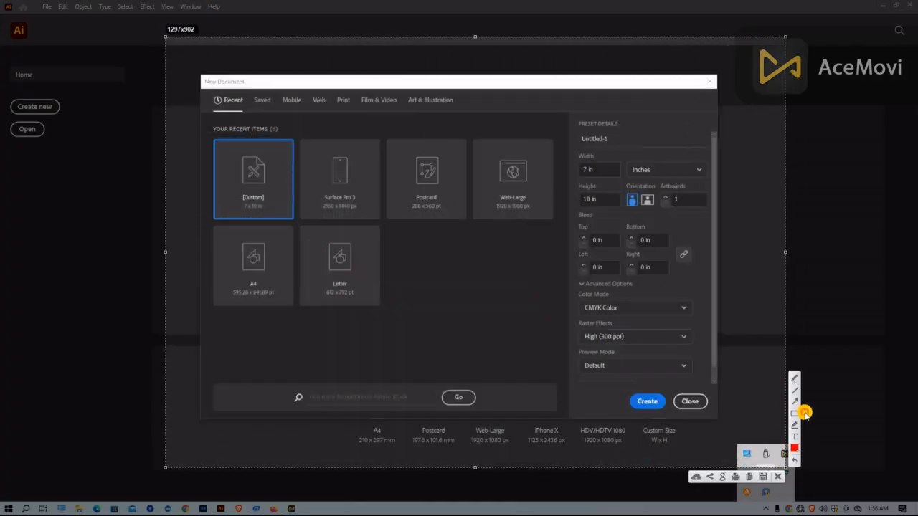
pyautogui.moveTo(202, 91)
pyautogui.mouseDown()
pyautogui.moveTo(330, 113)
pyautogui.moveTo(551, 118)
pyautogui.mouseUp()
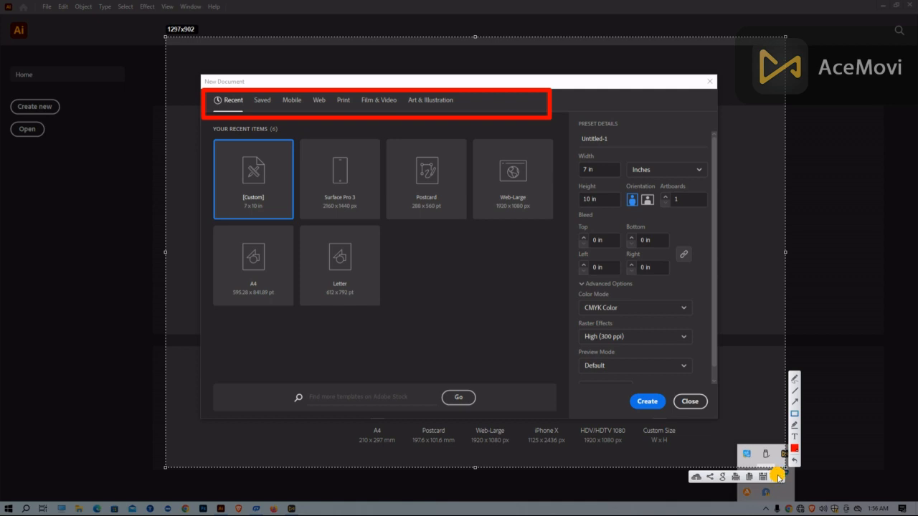
pyautogui.click(777, 477)
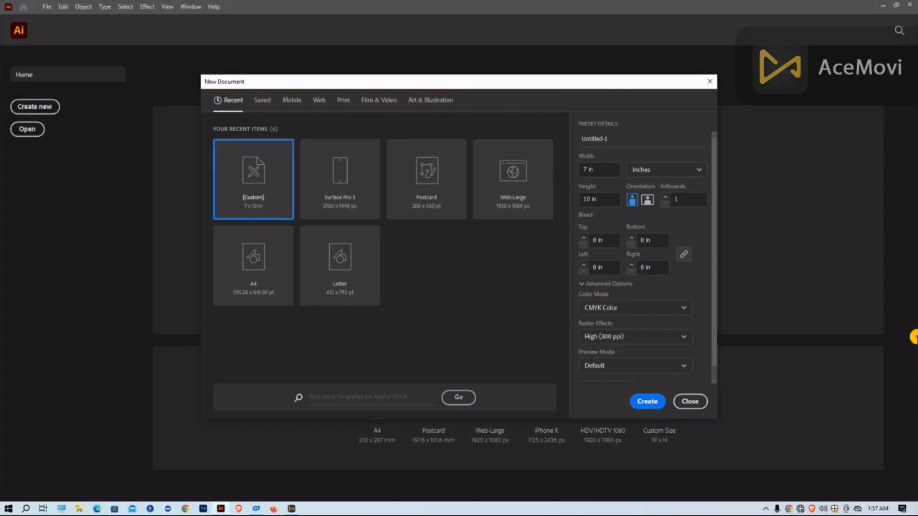
# Step: Examine the blank document presets for mobile devices and their pixel sizes
pyautogui.click(292, 100)
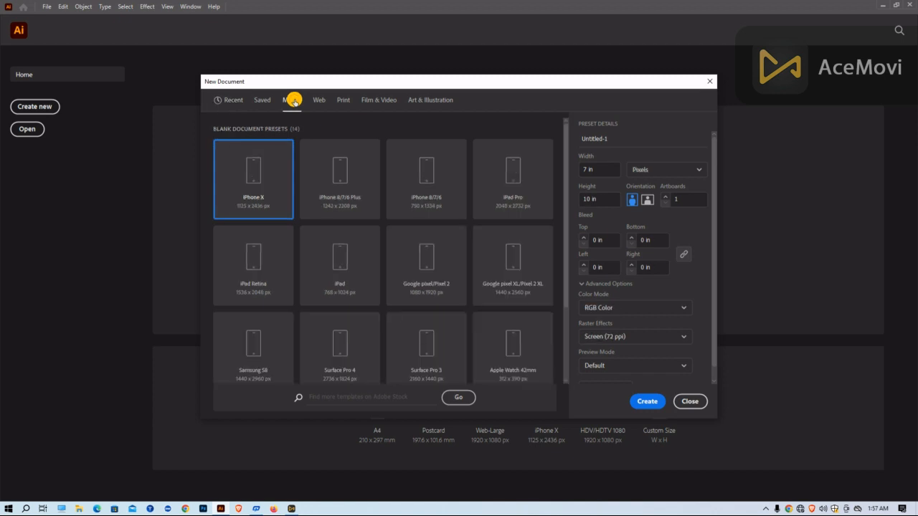
pyautogui.scroll(-2, 398, 194)
pyautogui.scroll(2, 380, 201)
pyautogui.scroll(-2, 391, 208)
pyautogui.scroll(2, 408, 226)
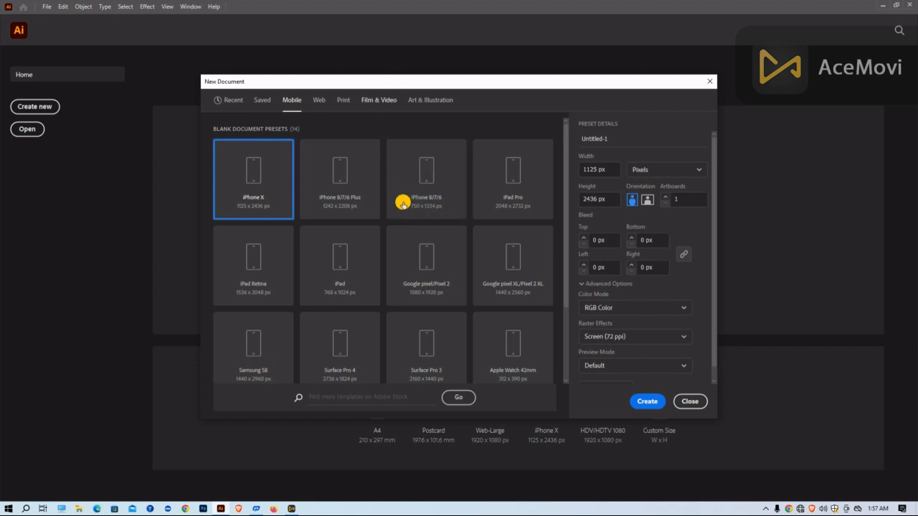
pyautogui.scroll(-2, 404, 201)
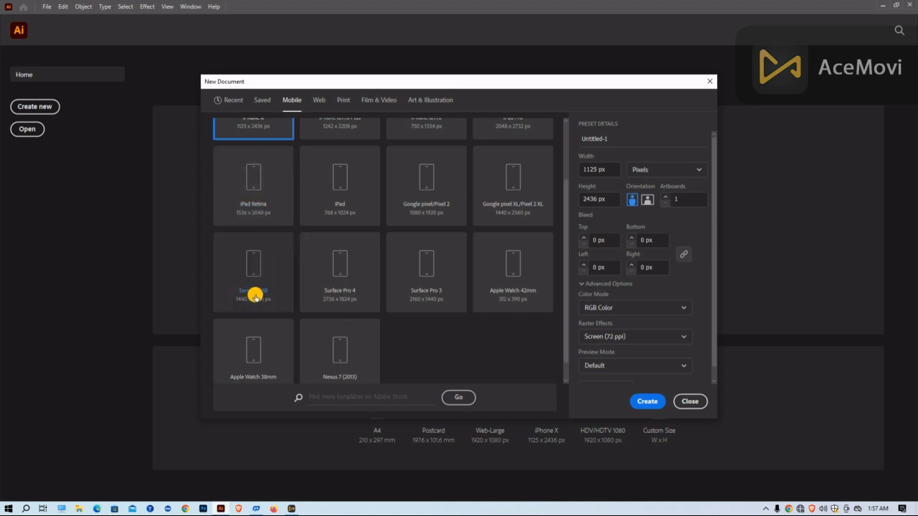
pyautogui.scroll(2, 424, 258)
pyautogui.scroll(-2, 502, 201)
pyautogui.scroll(2, 445, 223)
pyautogui.scroll(-3, 477, 273)
pyautogui.scroll(2, 478, 272)
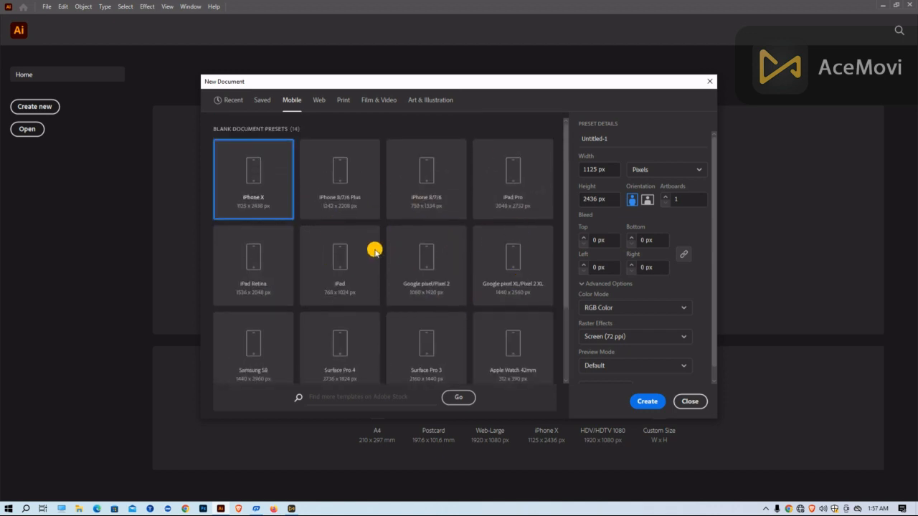
pyautogui.scroll(-3, 467, 225)
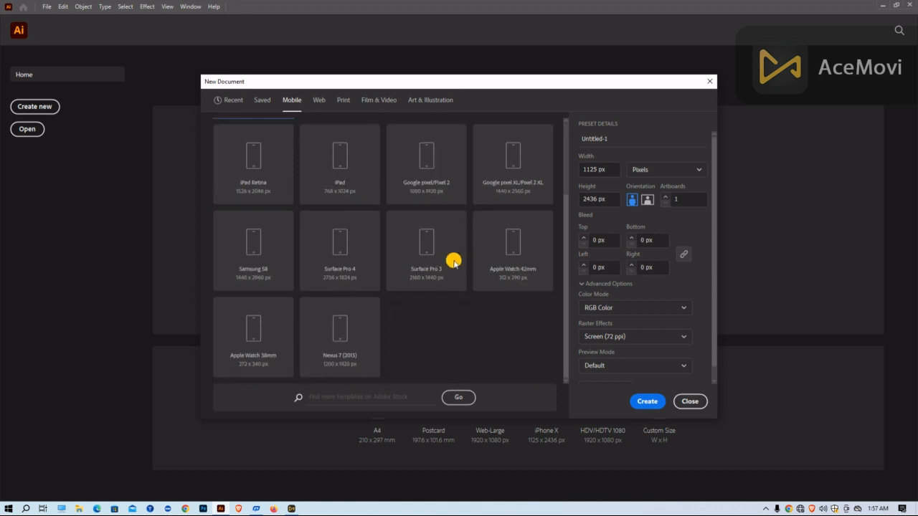
pyautogui.scroll(3, 452, 241)
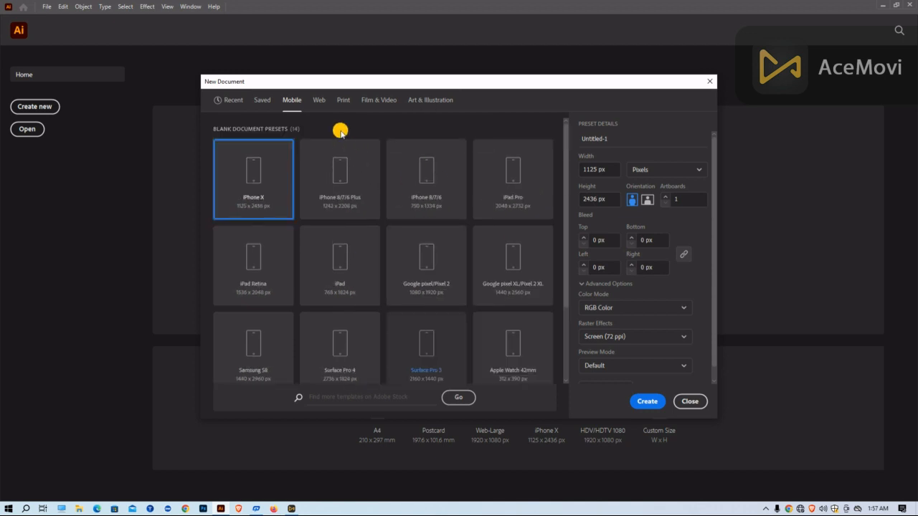
# Step: View the Web document presets and switch to the Print presets
pyautogui.click(322, 100)
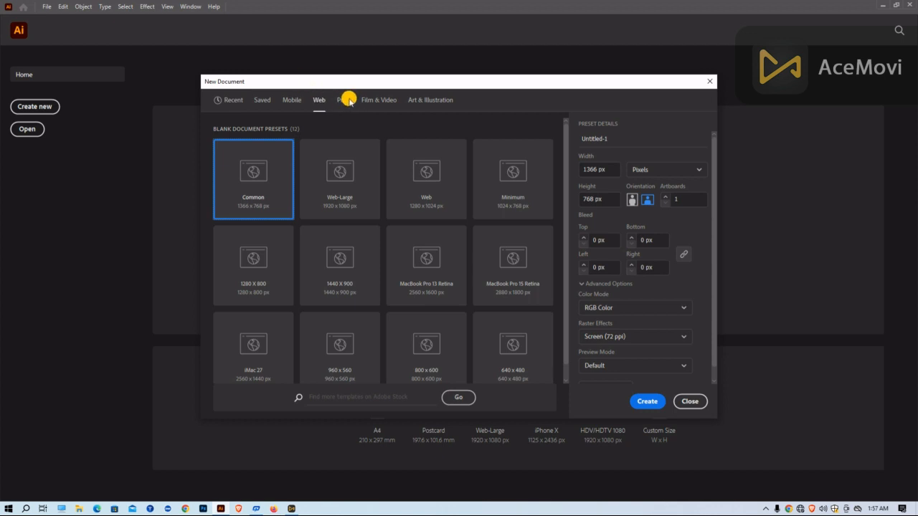
pyautogui.click(322, 101)
pyautogui.click(344, 99)
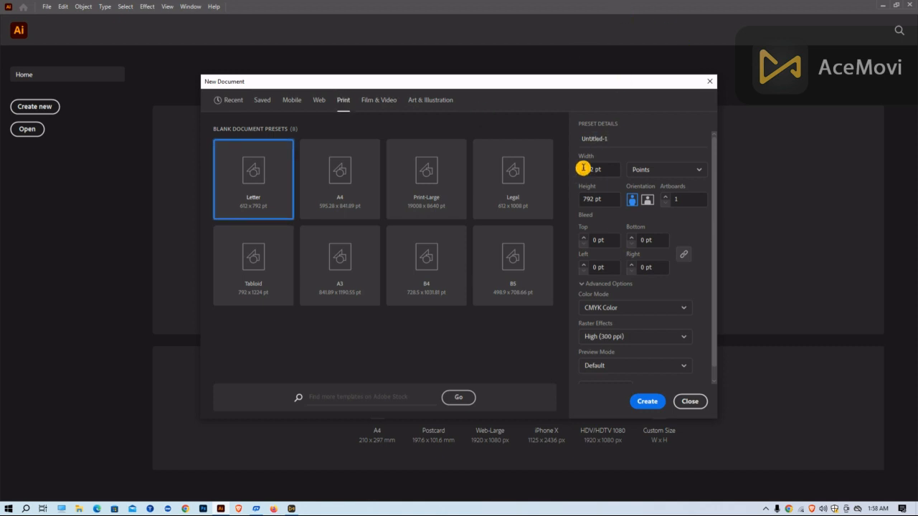
# Step: Look through the measurement units and try Inches for the Letter preset
pyautogui.click(646, 171)
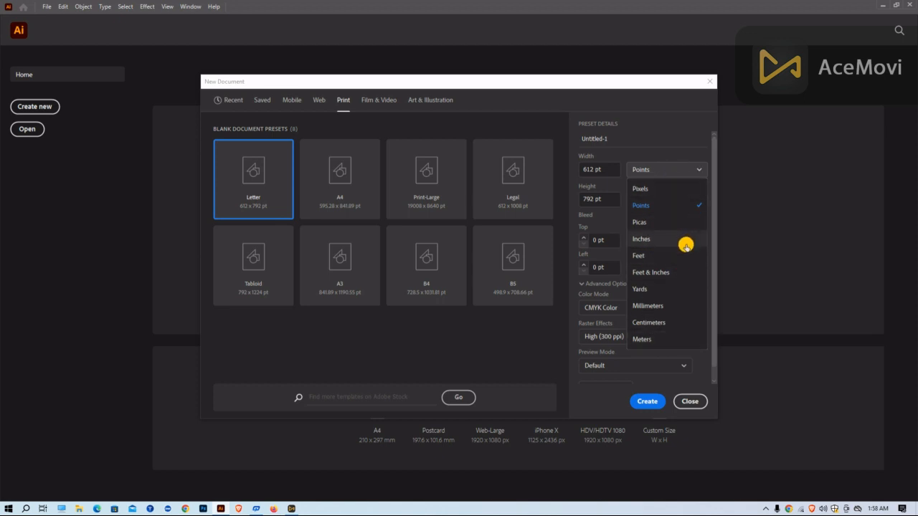
pyautogui.click(654, 418)
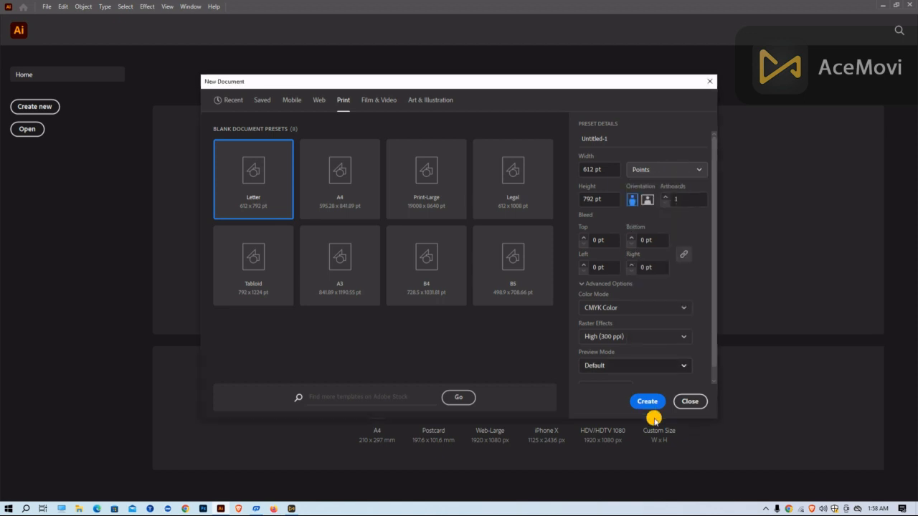
pyautogui.click(652, 170)
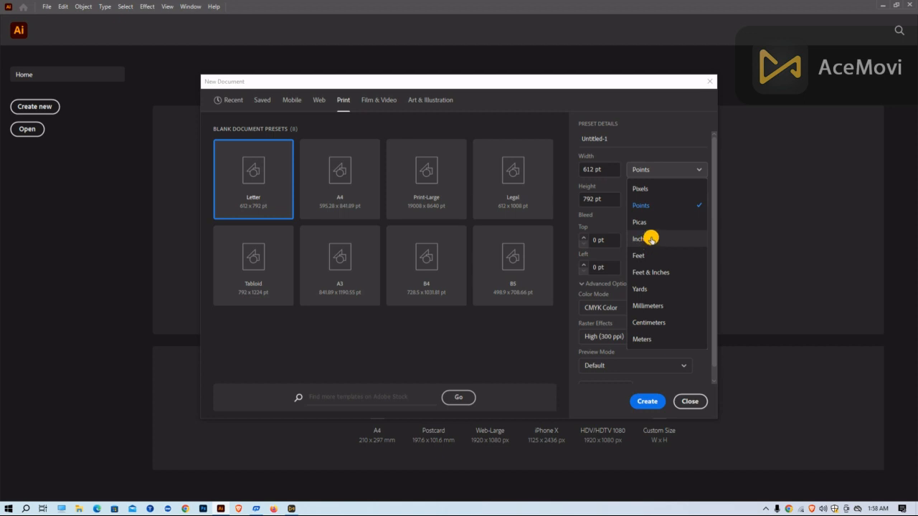
pyautogui.click(647, 239)
# Step: Choose the A4 print preset and set its width to 10 pt and height to 8 pt
pyautogui.click(348, 181)
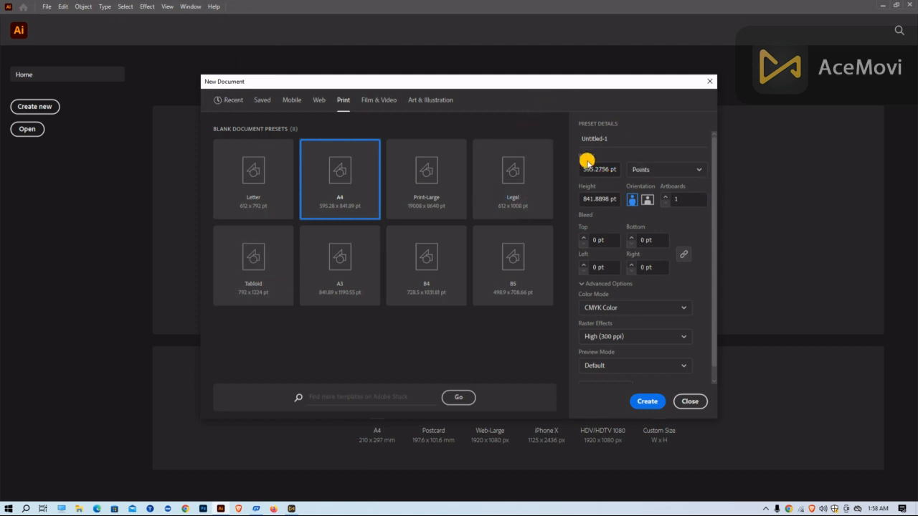
pyautogui.click(609, 169)
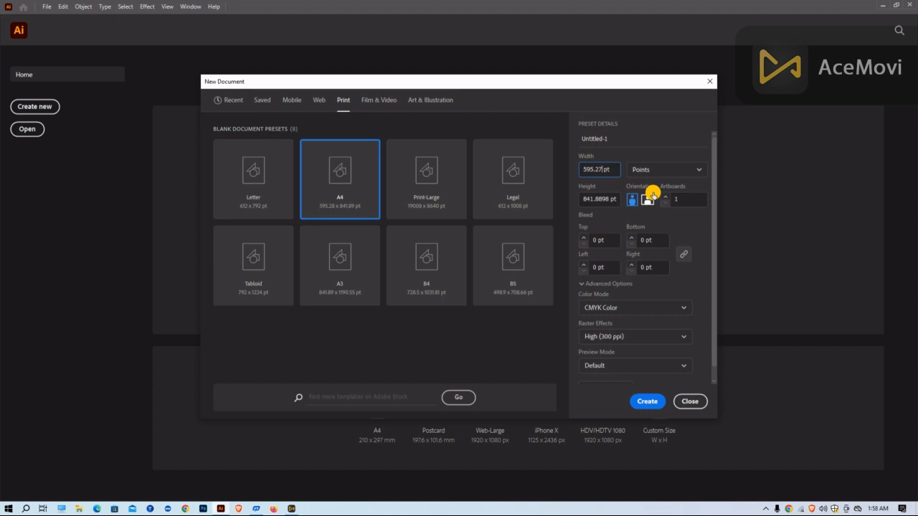
pyautogui.press('BackSpace')
pyautogui.press('BackSpace')
pyautogui.press('BackSpace')
pyautogui.write('10')
pyautogui.click(610, 198)
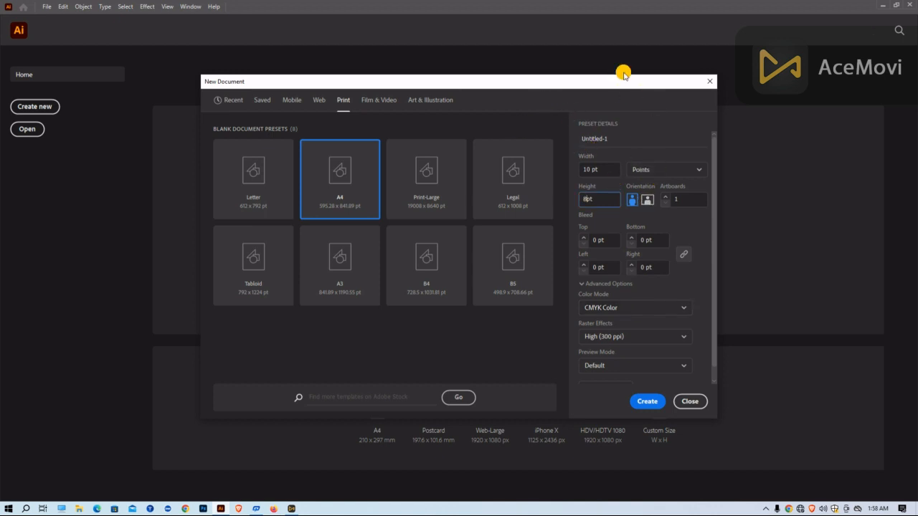
# Step: Toggle the page orientation between portrait and landscape, finishing on landscape
pyautogui.click(631, 200)
pyautogui.click(648, 202)
pyautogui.click(649, 204)
pyautogui.click(632, 200)
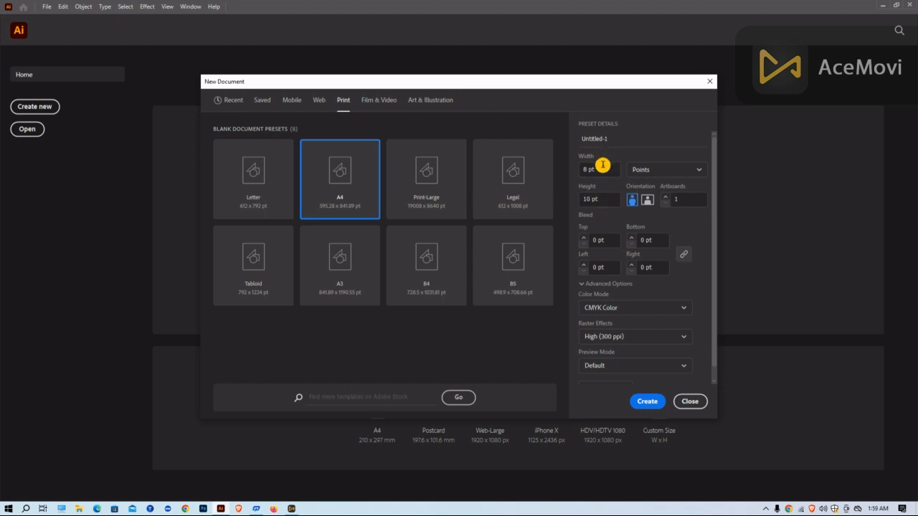
pyautogui.click(647, 199)
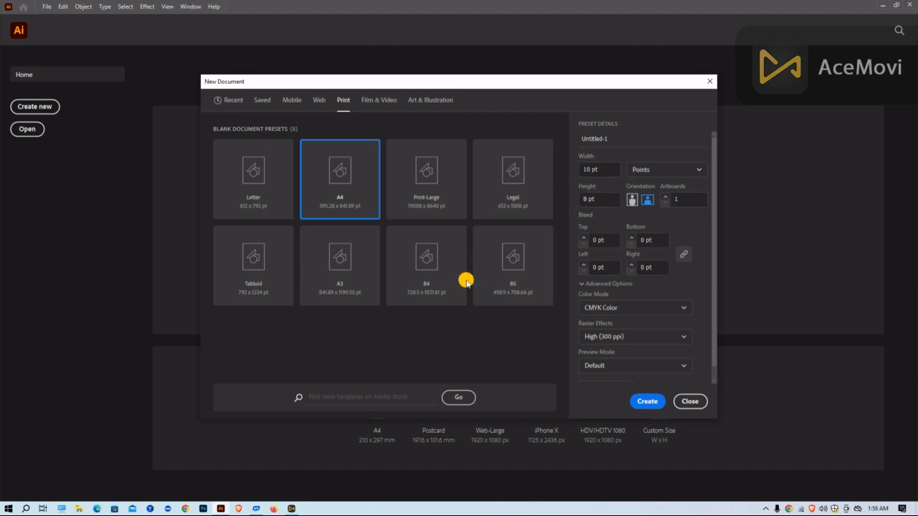
# Step: Outline the advanced color mode and raster effects options in red on a screen capture, and discard the capture
pyautogui.click(766, 509)
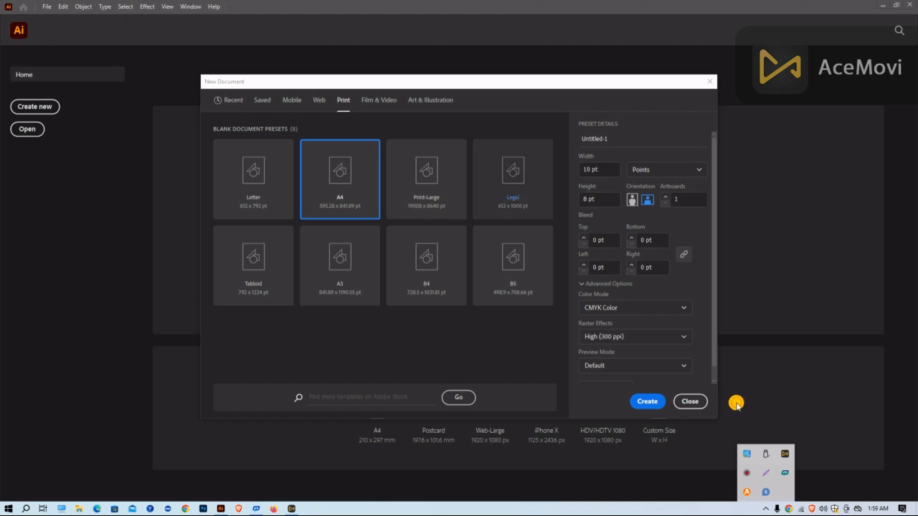
pyautogui.click(747, 453)
pyautogui.moveTo(747, 453); pyautogui.dragTo(763, 466)
pyautogui.click(772, 412)
pyautogui.moveTo(542, 275); pyautogui.dragTo(706, 342)
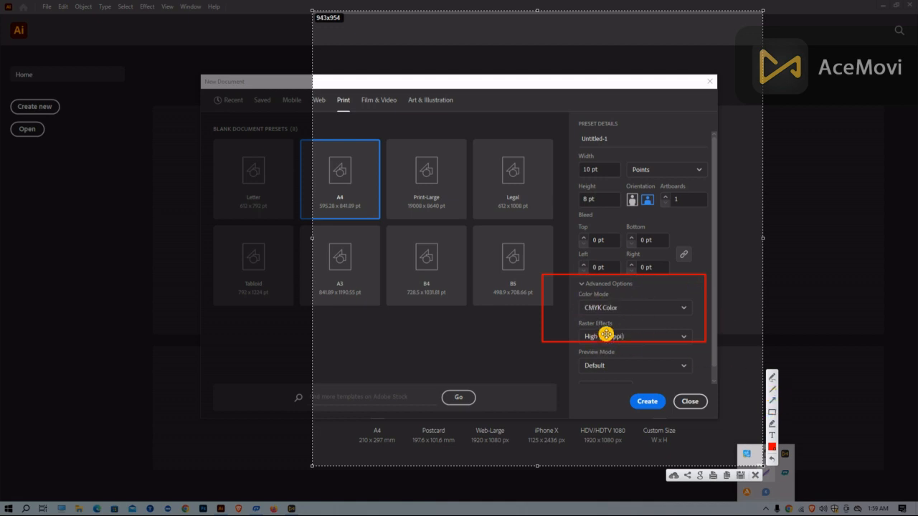
pyautogui.click(755, 475)
# Step: Review the color mode choices and set the document's color mode to RGB Color
pyautogui.click(628, 307)
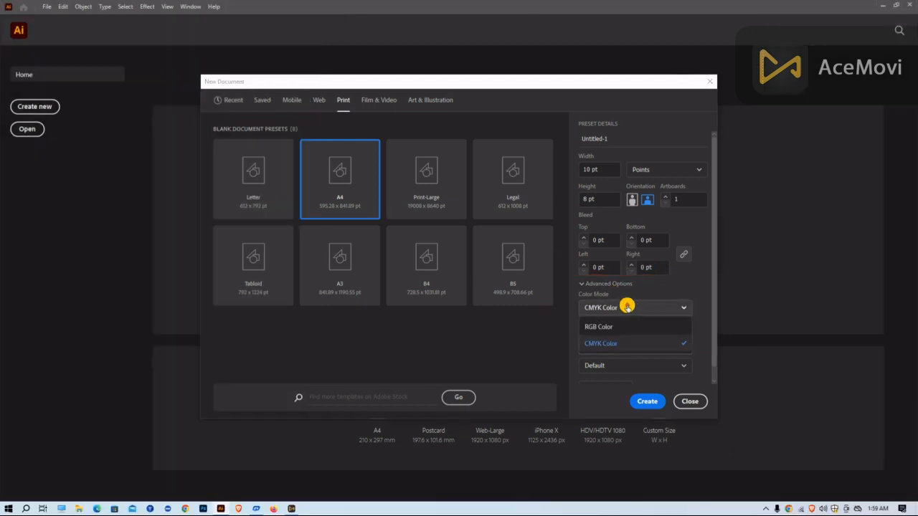
pyautogui.click(631, 341)
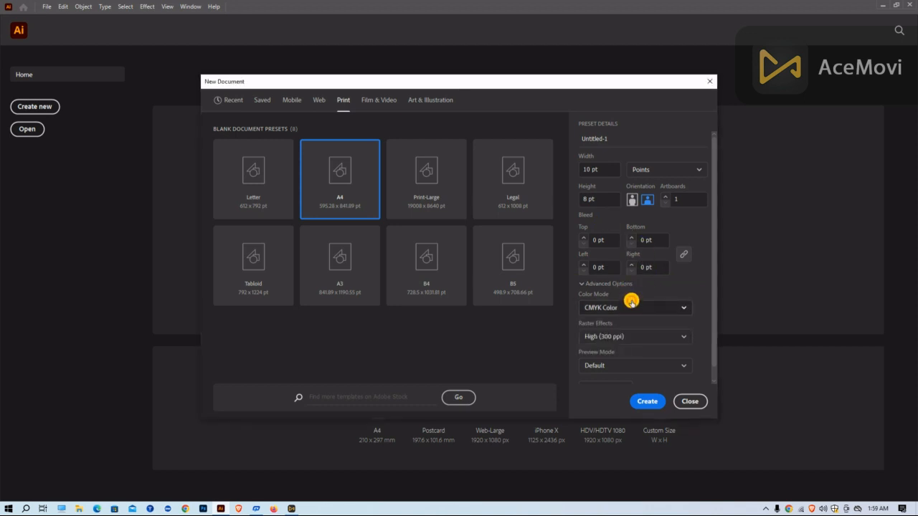
pyautogui.click(622, 307)
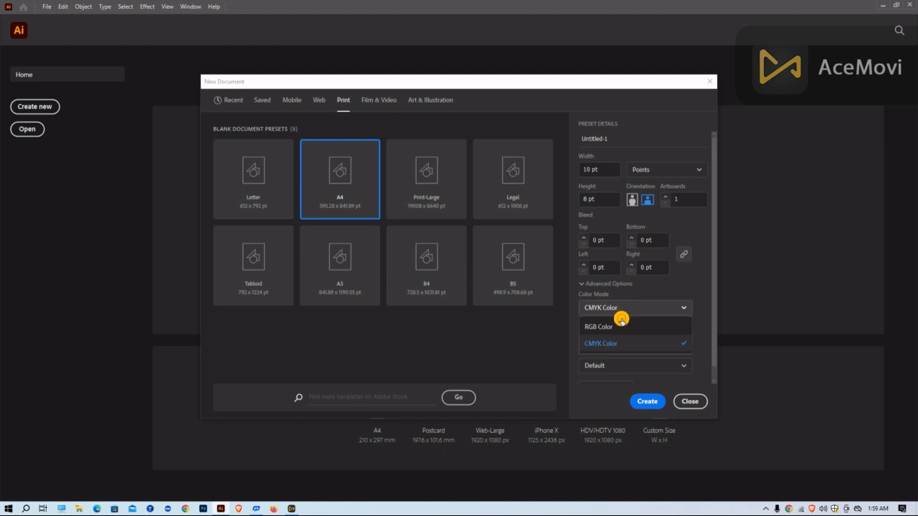
pyautogui.click(617, 326)
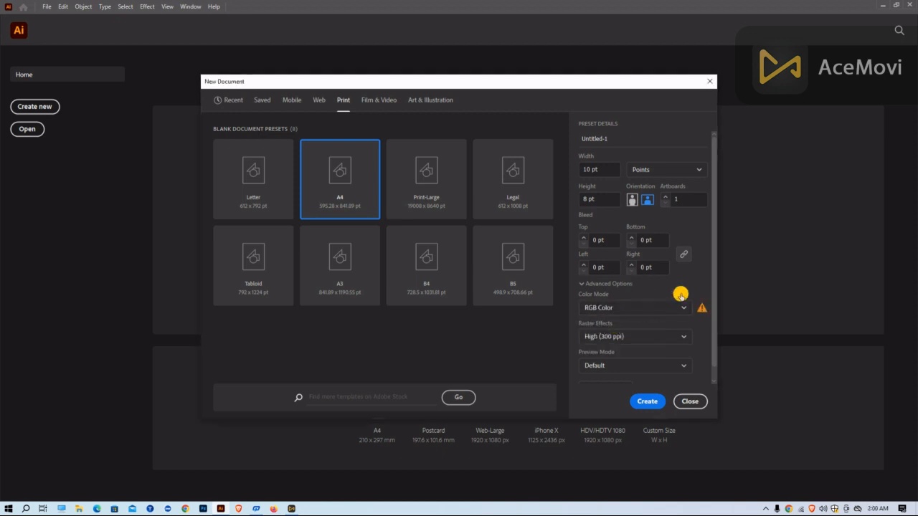
# Step: Frame the warning icon beside the color mode in a screen capture, and discard the capture
pyautogui.click(766, 509)
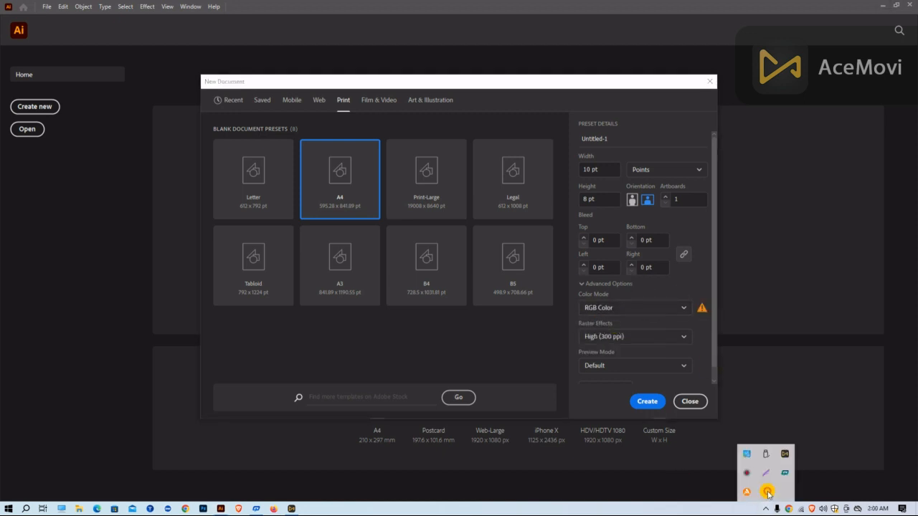
pyautogui.click(765, 479)
pyautogui.moveTo(669, 287); pyautogui.dragTo(742, 349)
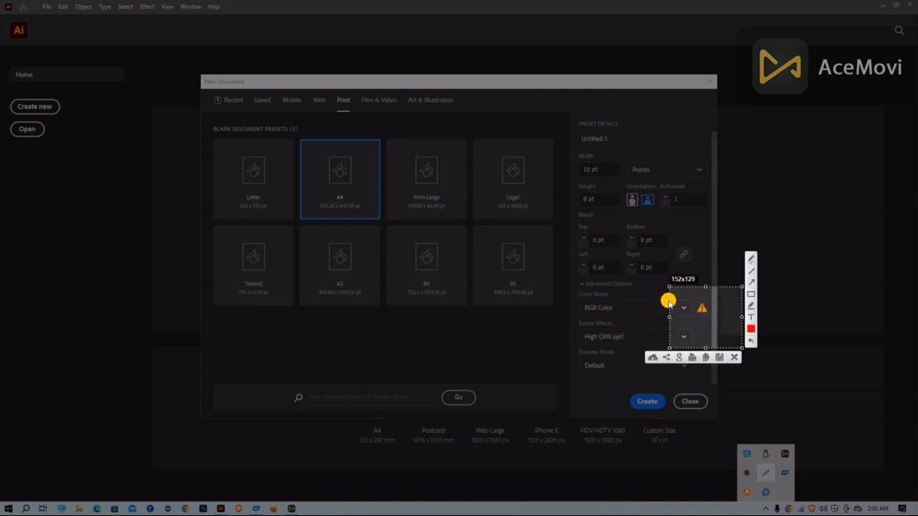
pyautogui.click(734, 357)
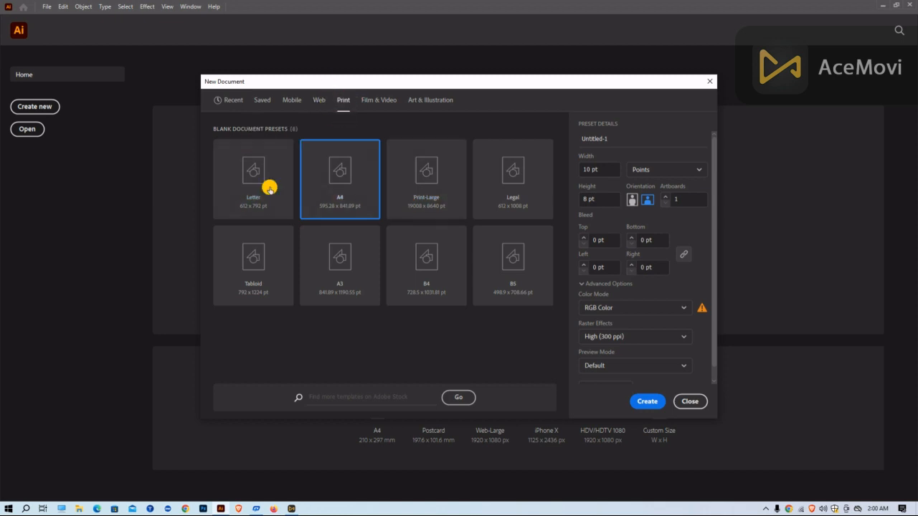
# Step: Set the document's color mode to CMYK Color and reopen the color mode choices
pyautogui.click(648, 306)
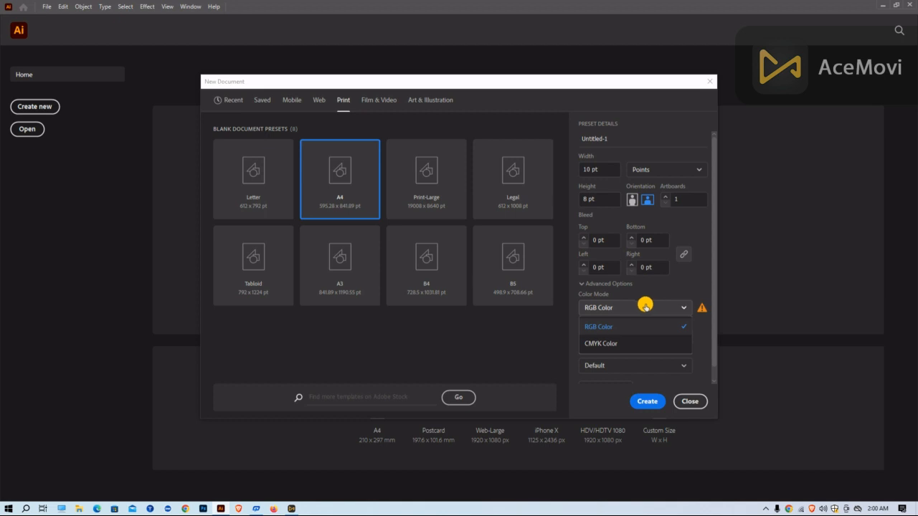
pyautogui.click(642, 302)
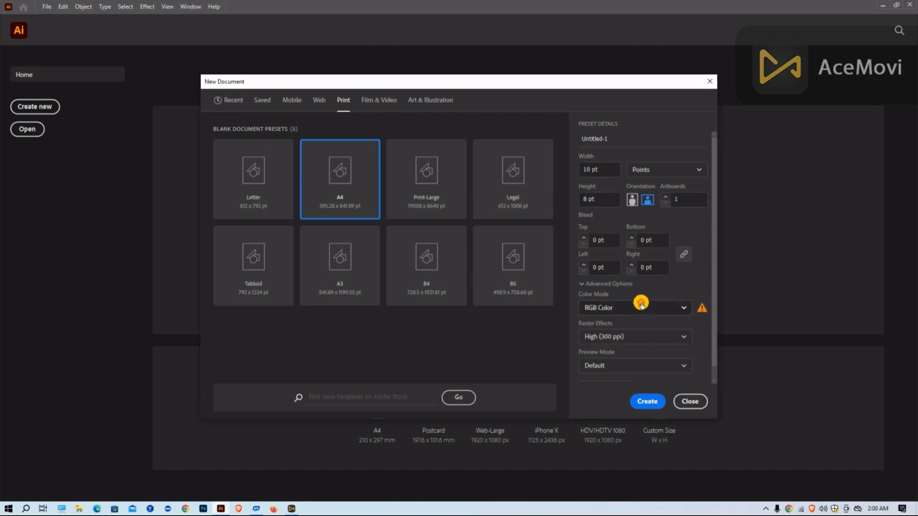
pyautogui.click(640, 303)
pyautogui.click(624, 340)
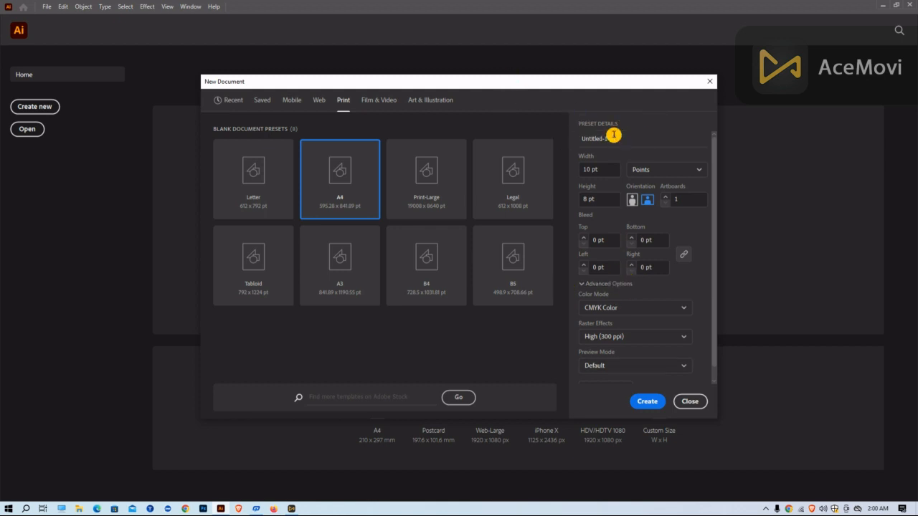
pyautogui.click(656, 309)
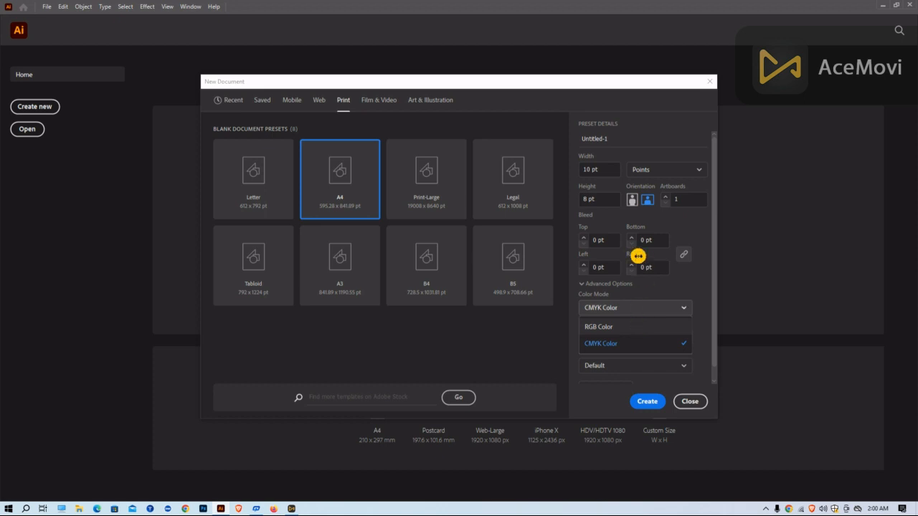
# Step: Keep the new document's color mode at CMYK Color and choose High (300 ppi) for its raster effects
pyautogui.click(622, 342)
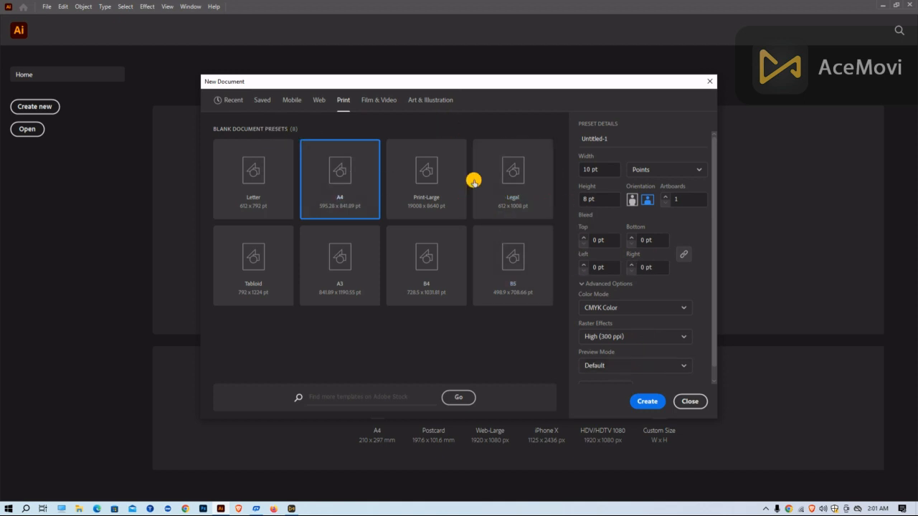
pyautogui.scroll(-2, 610, 222)
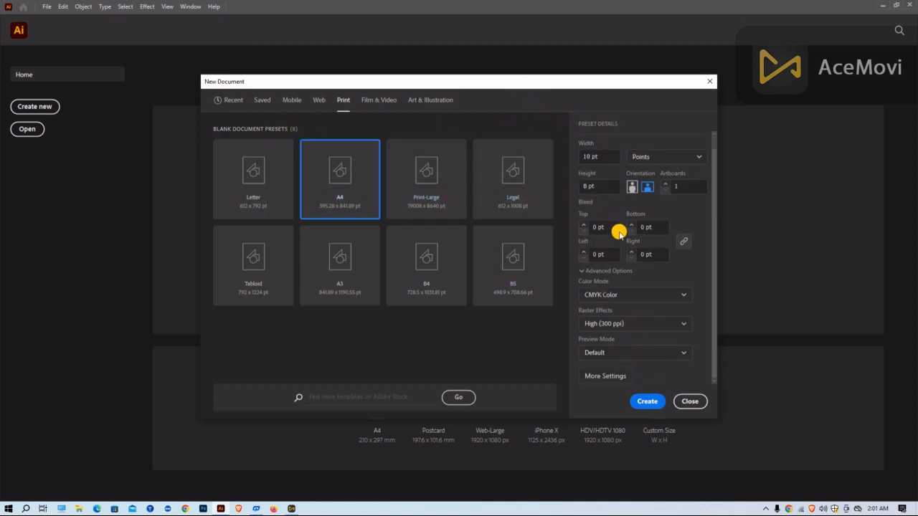
pyautogui.scroll(2, 600, 228)
pyautogui.scroll(-2, 606, 213)
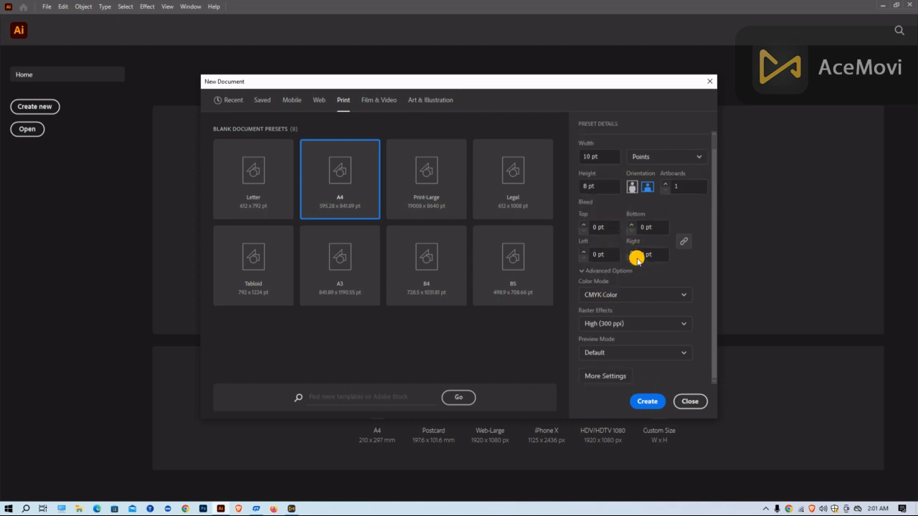
pyautogui.click(637, 324)
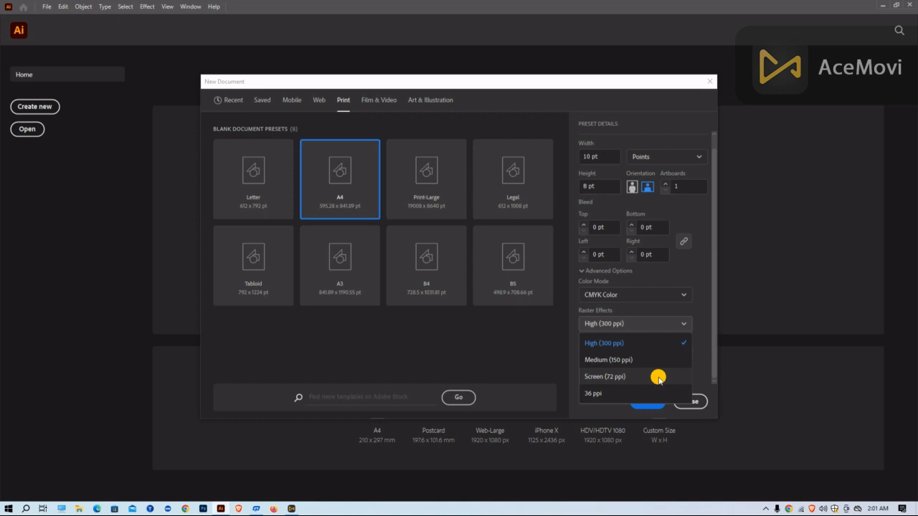
pyautogui.click(637, 344)
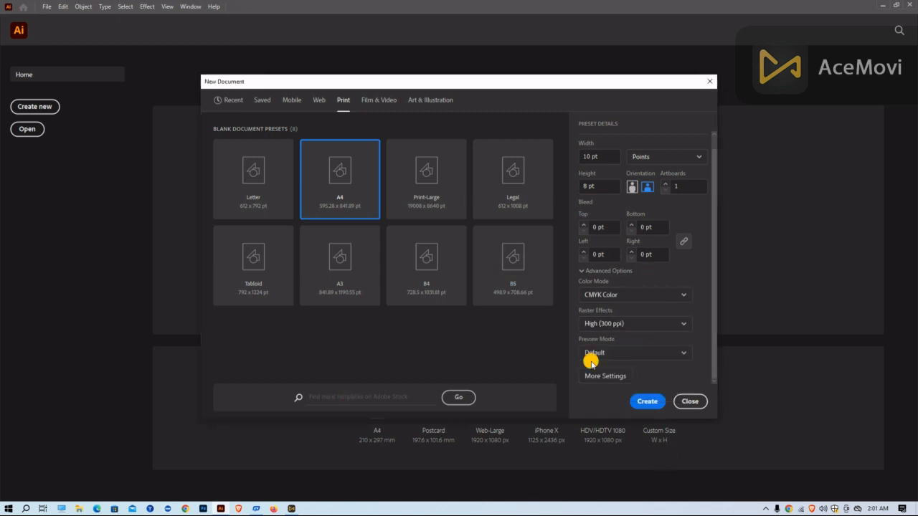
# Step: Choose the Default preview mode and create the document
pyautogui.click(631, 355)
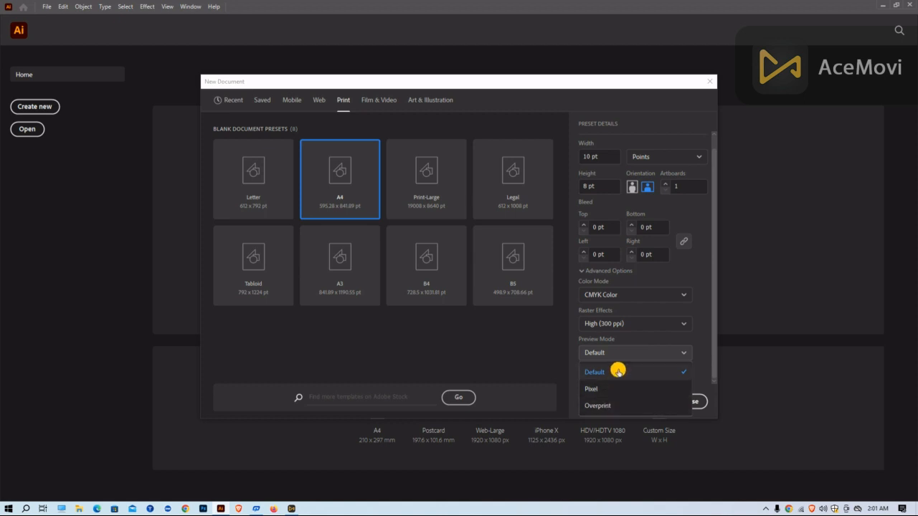
pyautogui.click(617, 371)
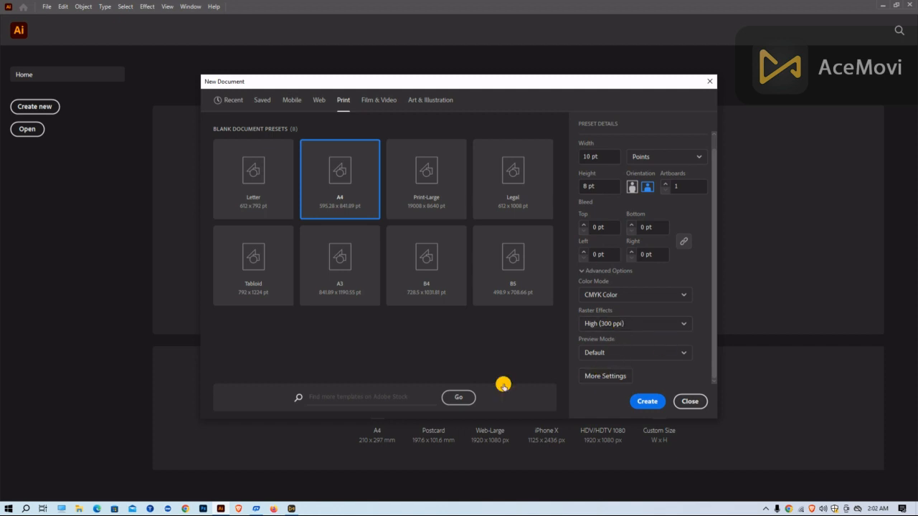
pyautogui.click(647, 402)
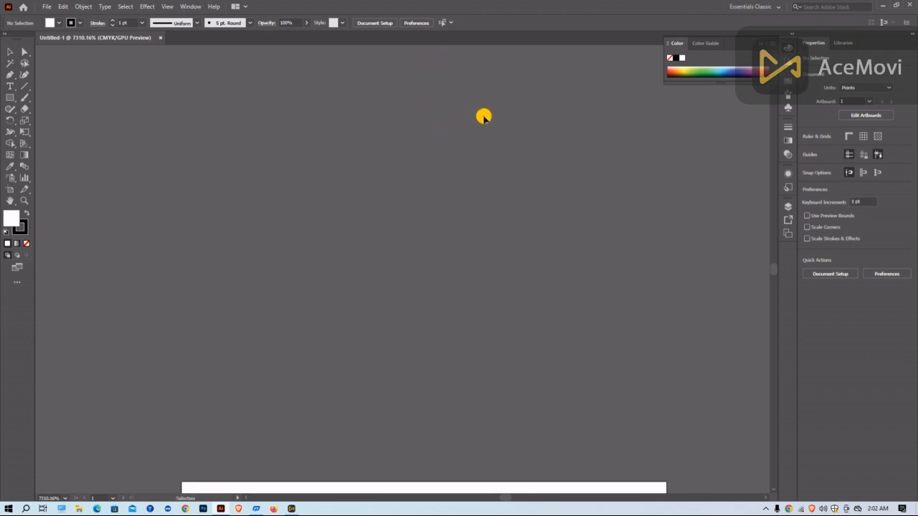
# Step: Look over the blank artboard of the new document from its upper edge to its lower edge
pyautogui.scroll(5, 502, 213)
pyautogui.scroll(3, 525, 287)
pyautogui.scroll(-3, 524, 277)
pyautogui.scroll(6, 451, 188)
pyautogui.scroll(-5, 449, 193)
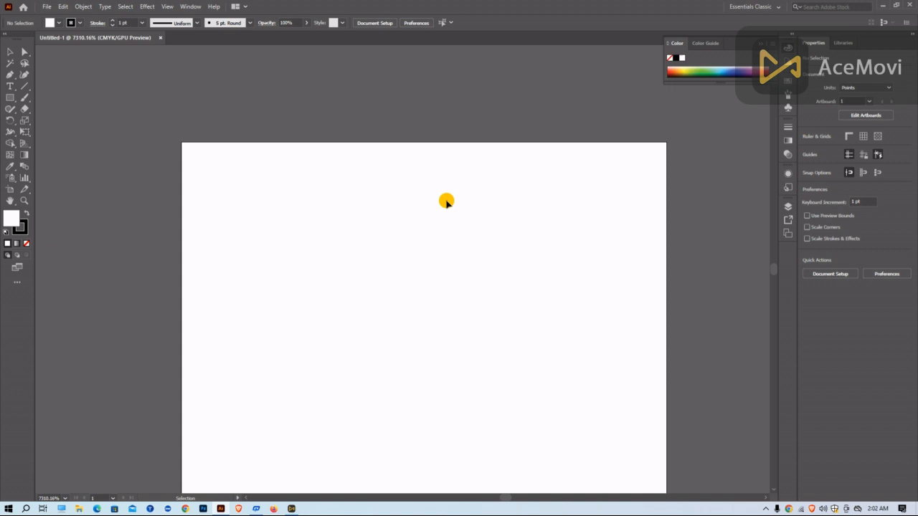
pyautogui.scroll(5, 454, 162)
pyautogui.scroll(-6, 513, 148)
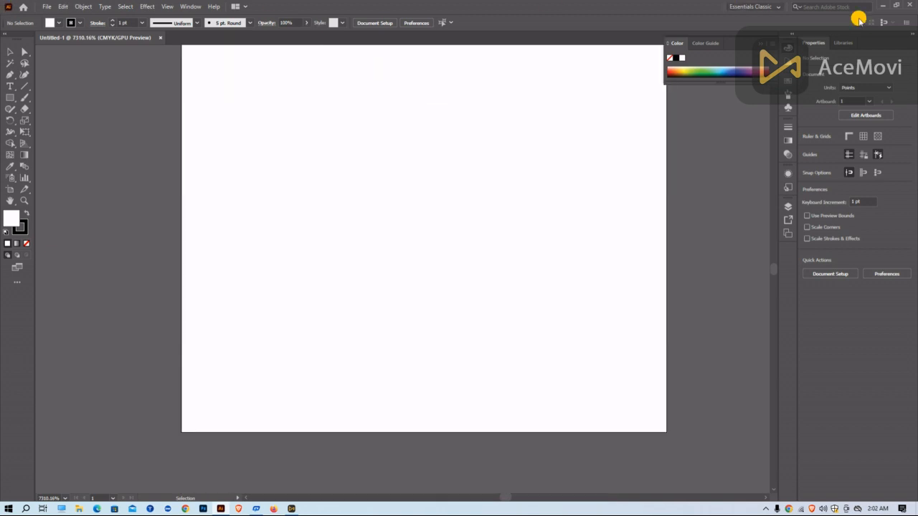
# Step: Outline the menu and control bars, the toolbar and the artboard in red on a full-screen capture, and discard the capture
pyautogui.click(767, 509)
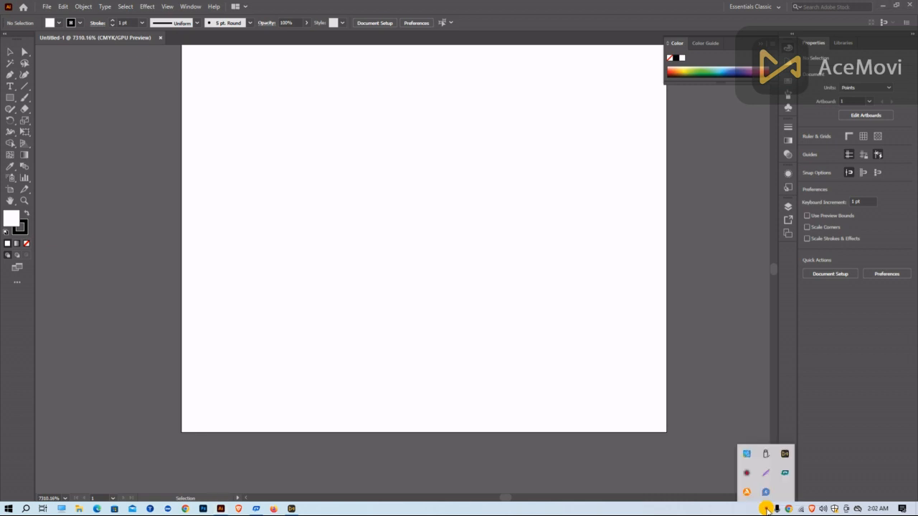
pyautogui.click(767, 475)
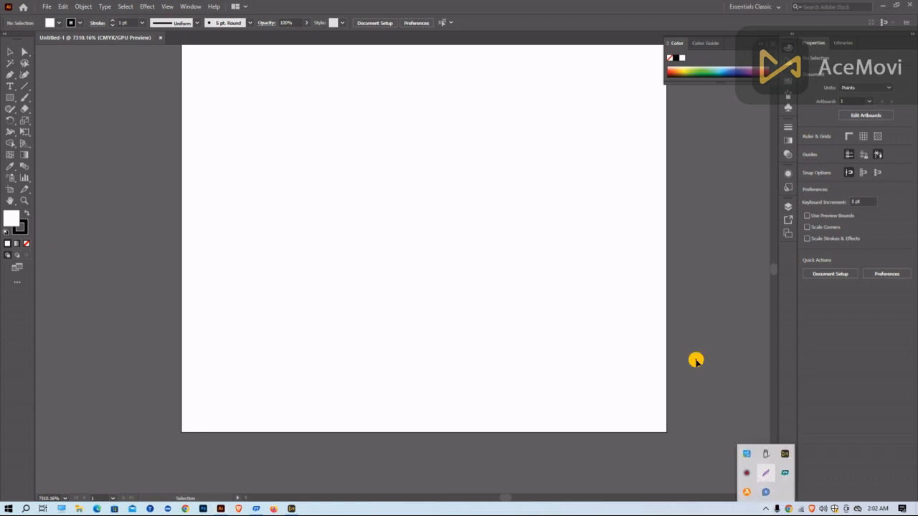
pyautogui.moveTo(0, 1)
pyautogui.mouseDown()
pyautogui.moveTo(469, 248)
pyautogui.moveTo(914, 512)
pyautogui.mouseUp()
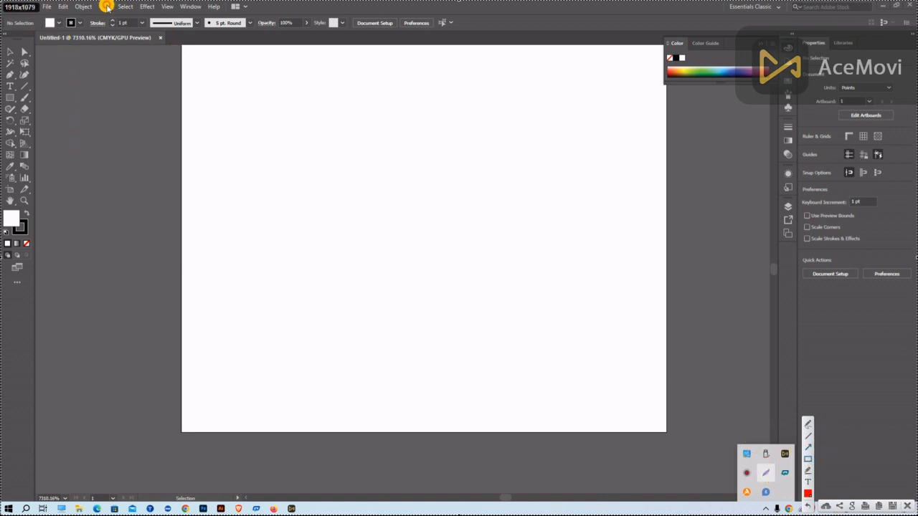
pyautogui.moveTo(3, 2)
pyautogui.mouseDown()
pyautogui.moveTo(220, 4)
pyautogui.moveTo(280, 18)
pyautogui.moveTo(450, 21)
pyautogui.moveTo(545, 36)
pyautogui.mouseUp()
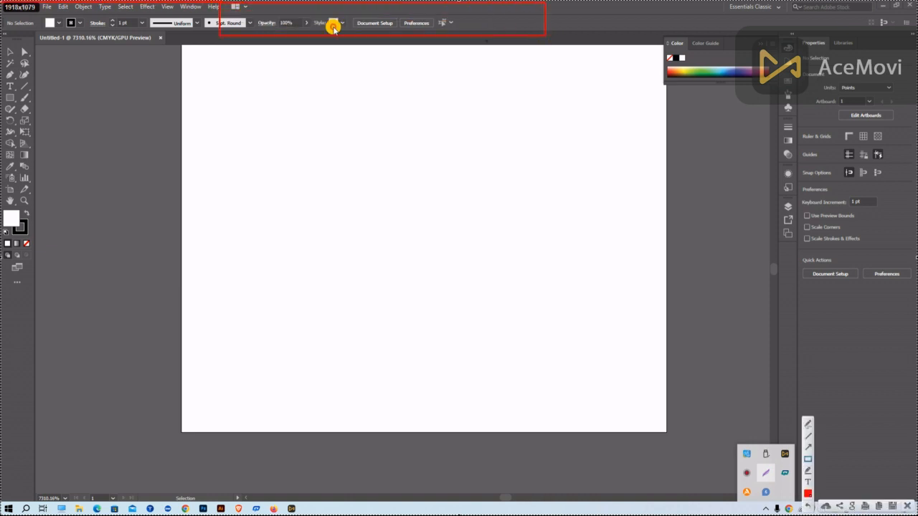
pyautogui.moveTo(2, 3)
pyautogui.mouseDown()
pyautogui.moveTo(147, 46)
pyautogui.moveTo(641, 10)
pyautogui.moveTo(771, 21)
pyautogui.mouseUp()
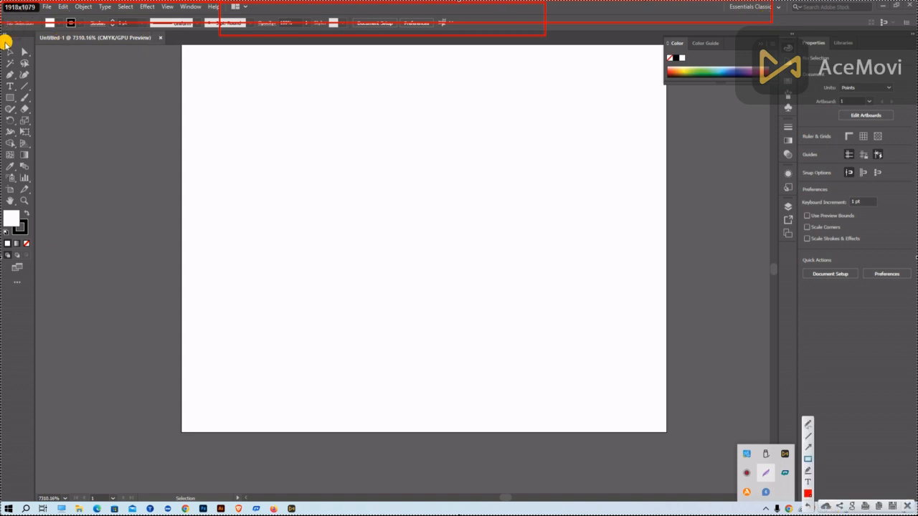
pyautogui.moveTo(3, 44); pyautogui.dragTo(43, 313)
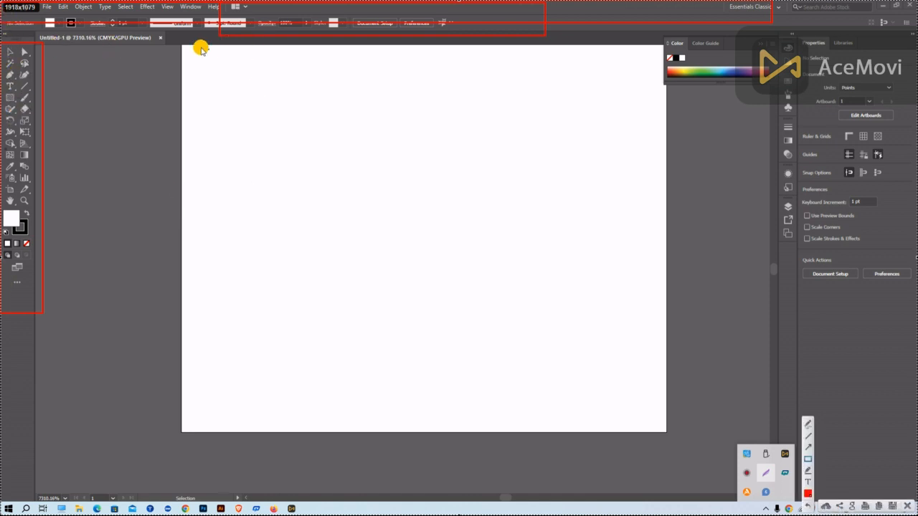
pyautogui.moveTo(179, 45)
pyautogui.mouseDown()
pyautogui.moveTo(529, 411)
pyautogui.moveTo(719, 409)
pyautogui.moveTo(670, 423)
pyautogui.moveTo(687, 443)
pyautogui.moveTo(665, 433)
pyautogui.mouseUp()
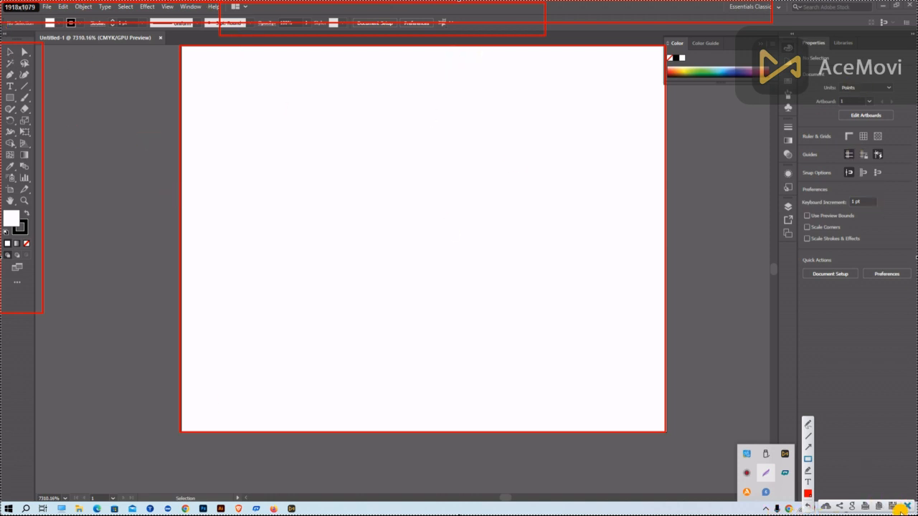
pyautogui.click(908, 507)
# Step: Change the document's units to Yards
pyautogui.scroll(2, 897, 16)
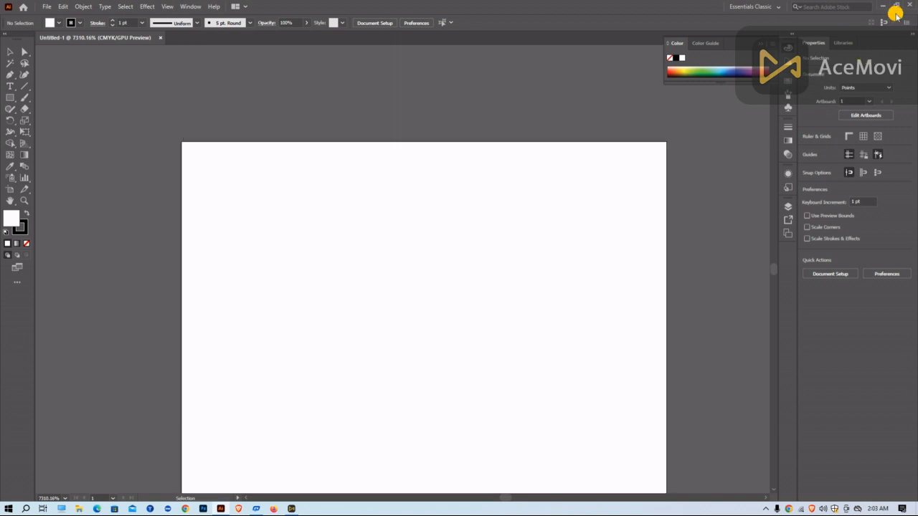
pyautogui.scroll(6, 842, 43)
pyautogui.scroll(-3, 855, 91)
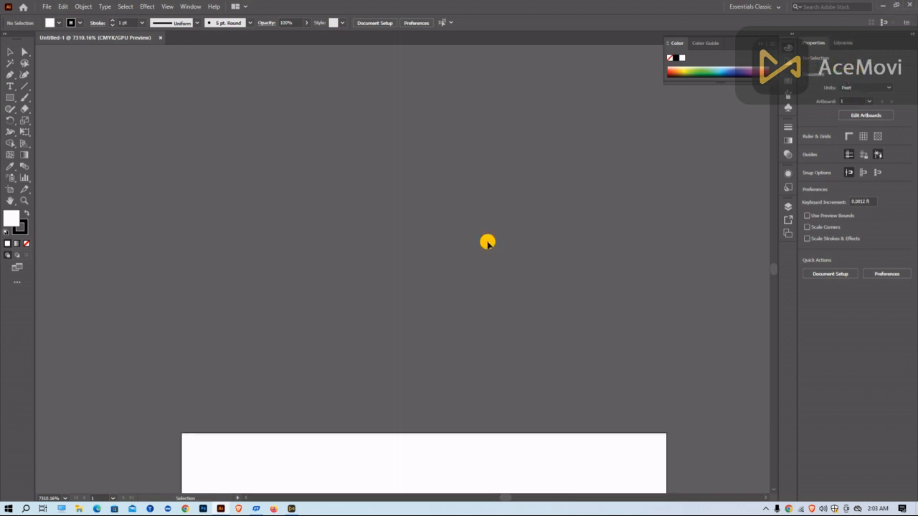
pyautogui.scroll(-10, 489, 243)
pyautogui.scroll(-5, 621, 122)
pyautogui.scroll(9, 903, 115)
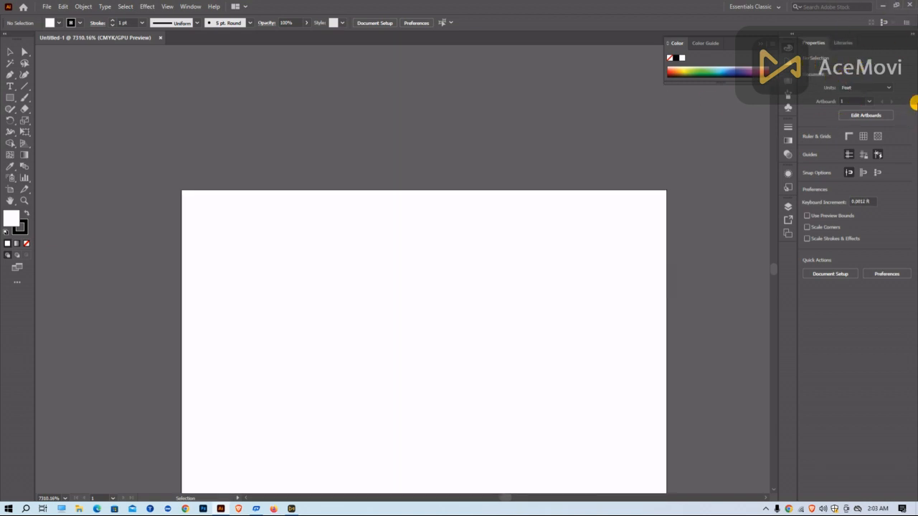
pyautogui.scroll(3, 788, 87)
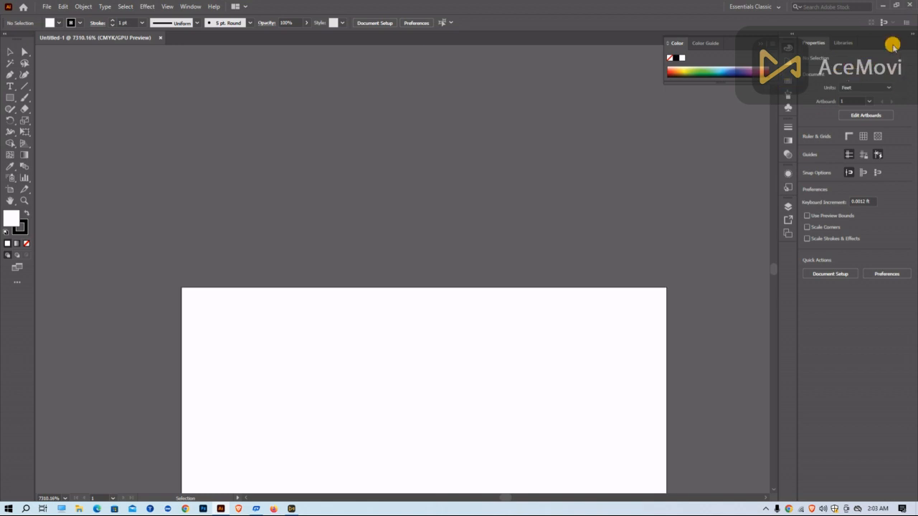
pyautogui.scroll(-6, 477, 248)
pyautogui.scroll(5, 459, 174)
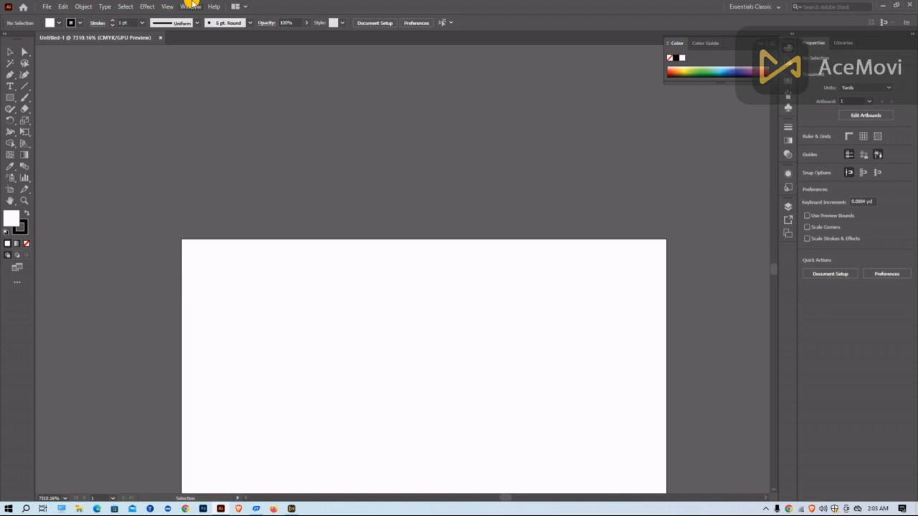
# Step: Switch the toolbar to the Basic set of tools
pyautogui.click(192, 5)
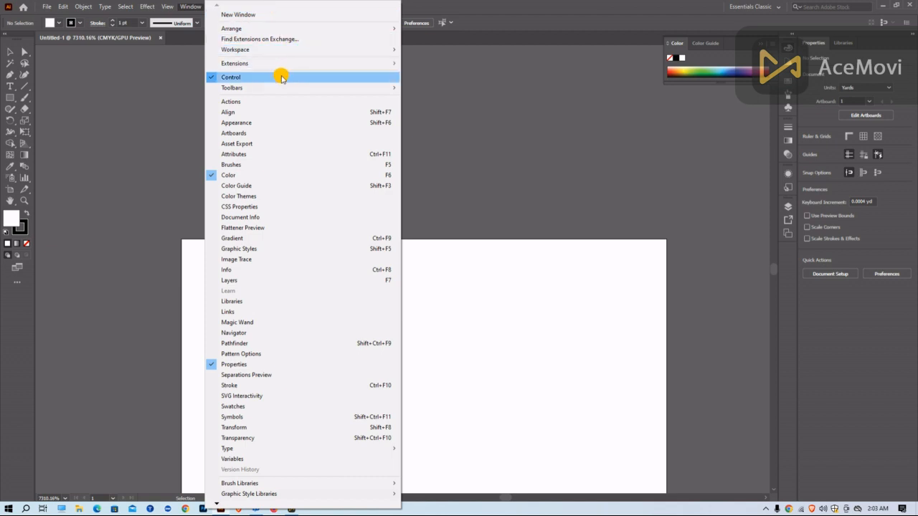
pyautogui.moveTo(271, 88)
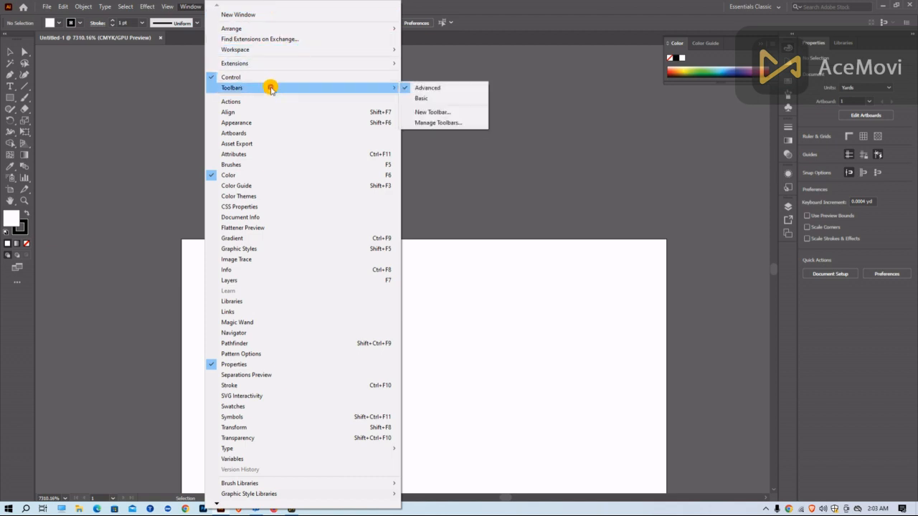
pyautogui.click(420, 100)
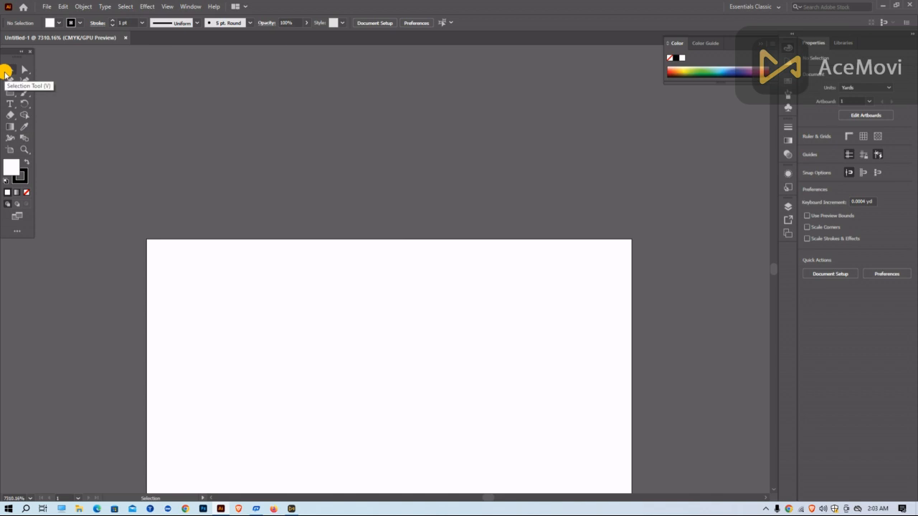
pyautogui.scroll(-5, 243, 88)
pyautogui.scroll(6, 240, 79)
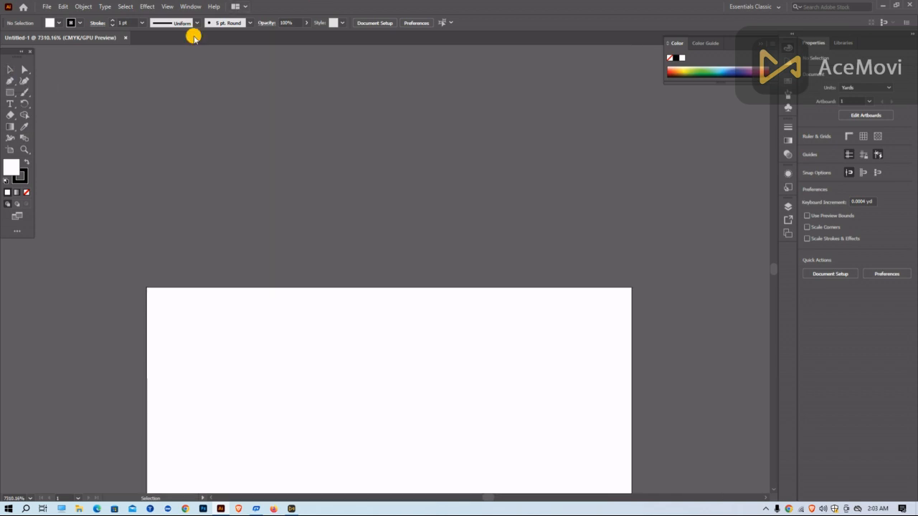
# Step: Switch the toolbar back to the Advanced set of tools
pyautogui.click(192, 6)
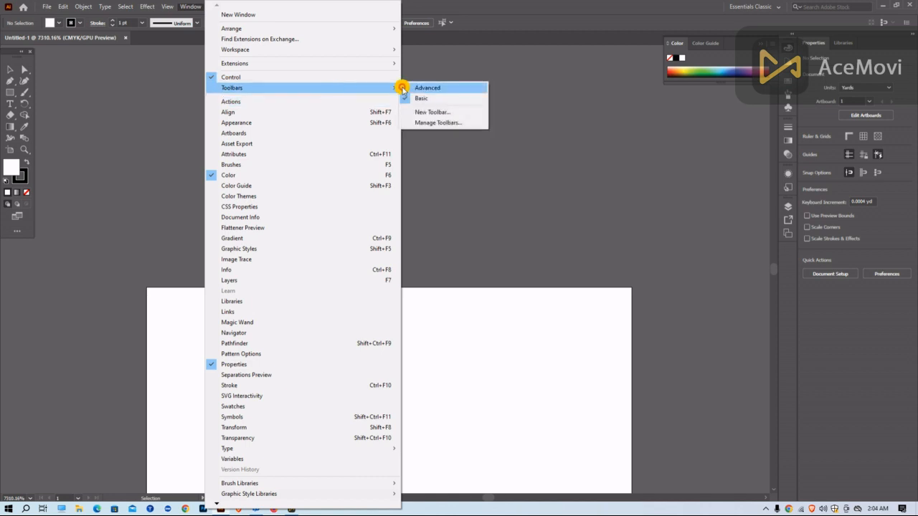
pyautogui.click(401, 86)
pyautogui.scroll(5, 391, 86)
pyautogui.scroll(-8, 215, 105)
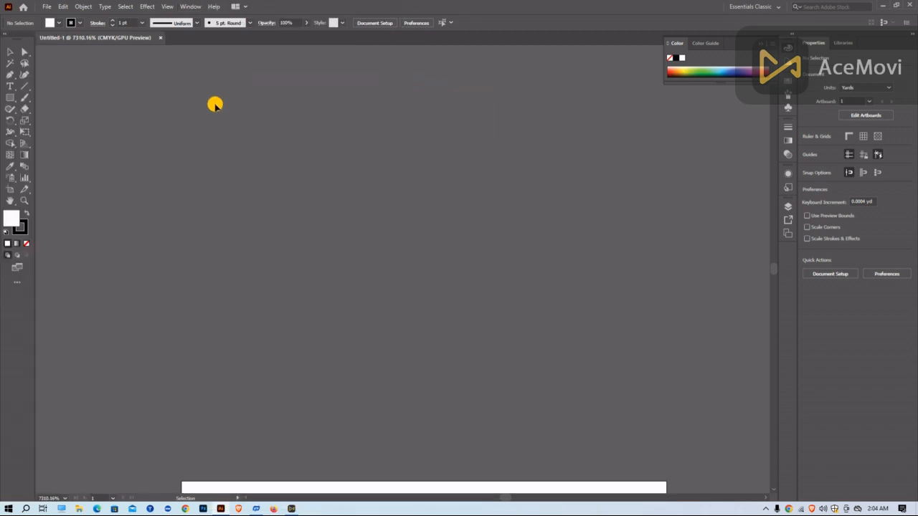
pyautogui.scroll(-3, 314, 123)
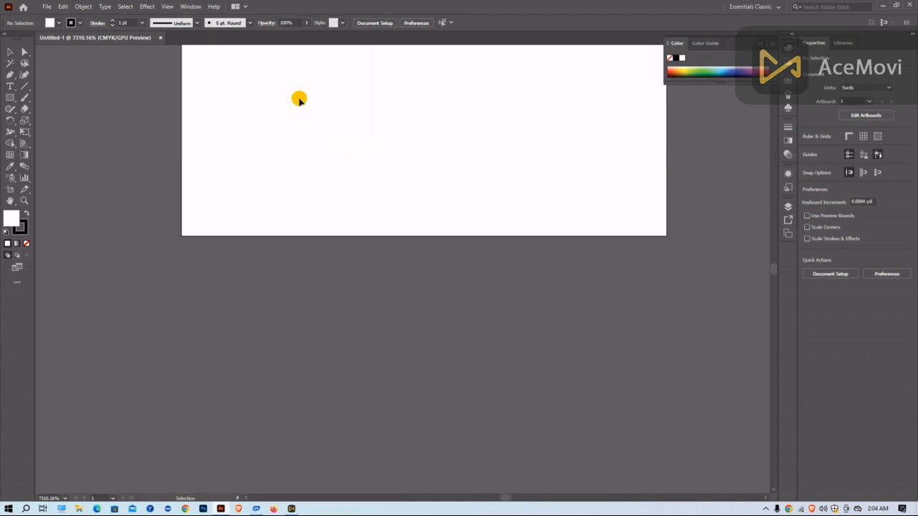
pyautogui.scroll(3, 352, 96)
pyautogui.scroll(-3, 308, 71)
pyautogui.scroll(7, 198, 74)
pyautogui.scroll(-4, 194, 84)
pyautogui.scroll(-5, 215, 100)
pyautogui.scroll(2, 244, 94)
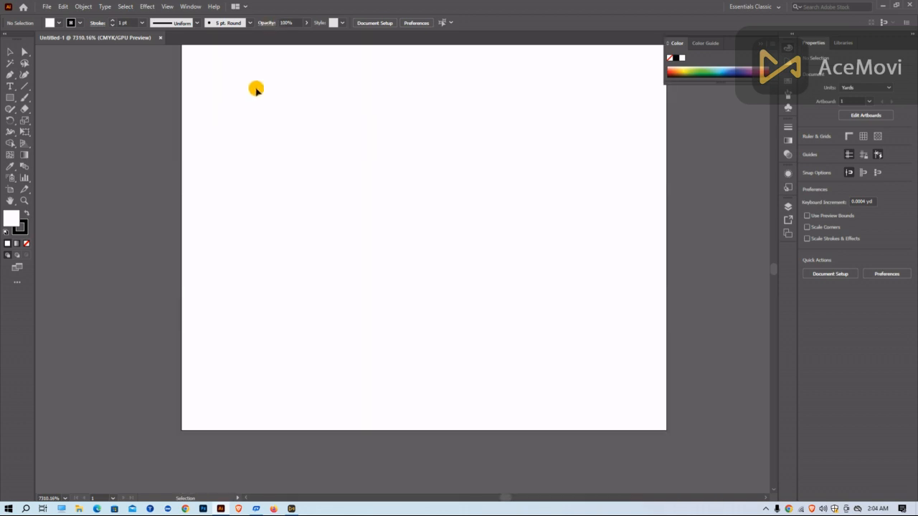
pyautogui.scroll(3, 279, 139)
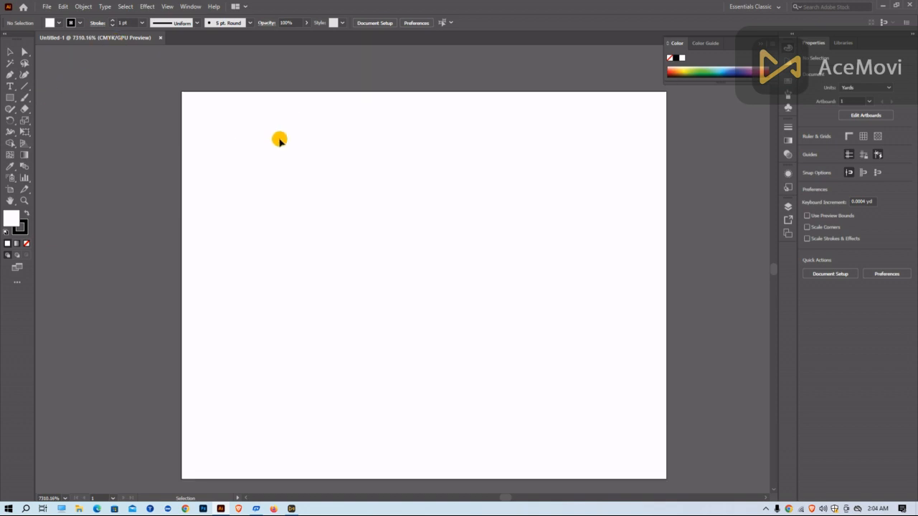
pyautogui.scroll(-3, 172, 94)
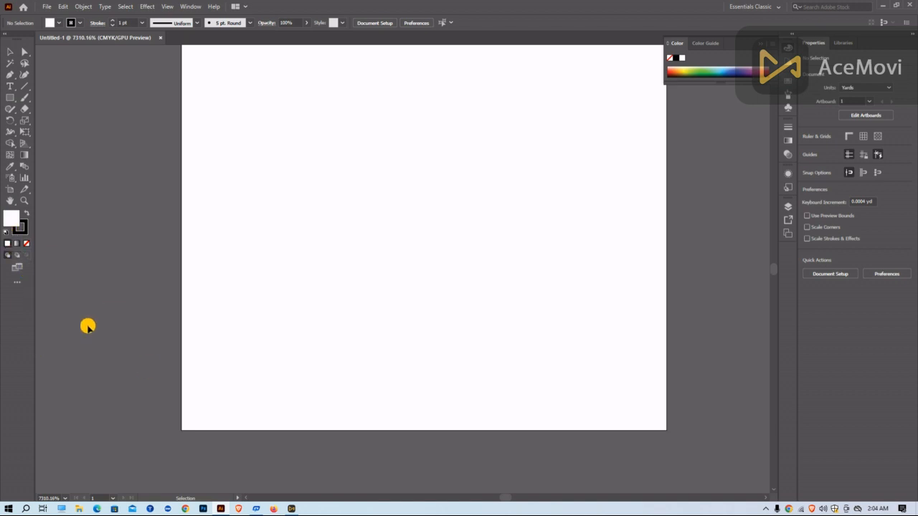
# Step: Enter artboard editing mode for the document's only artboard
pyautogui.scroll(1, 423, 373)
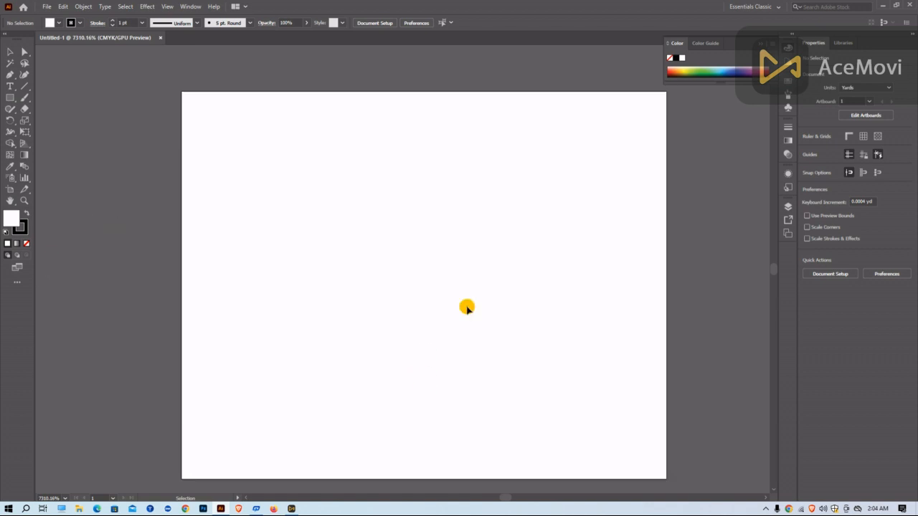
pyautogui.scroll(1, 595, 247)
pyautogui.scroll(-1, 663, 197)
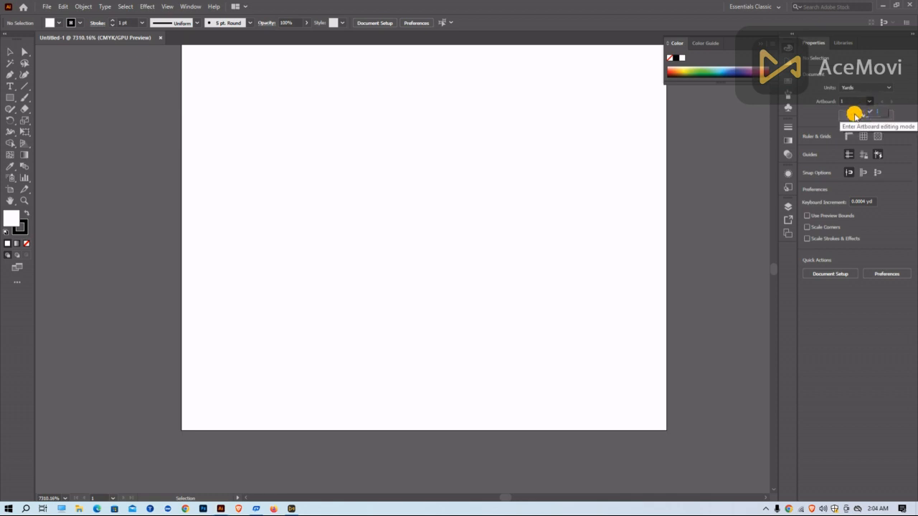
pyautogui.click(863, 115)
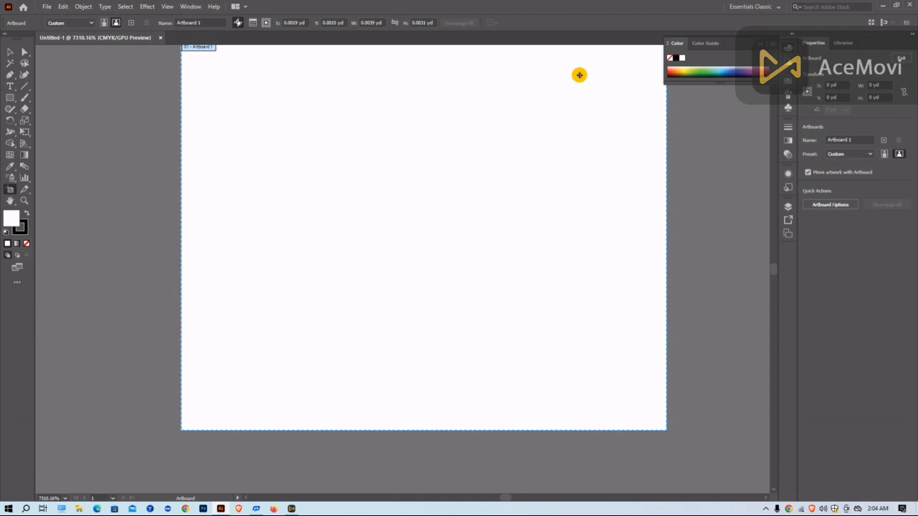
# Step: Examine the artboard's X, Y, width and height fields and its proportion link, and leave artboard editing mode
pyautogui.click(836, 87)
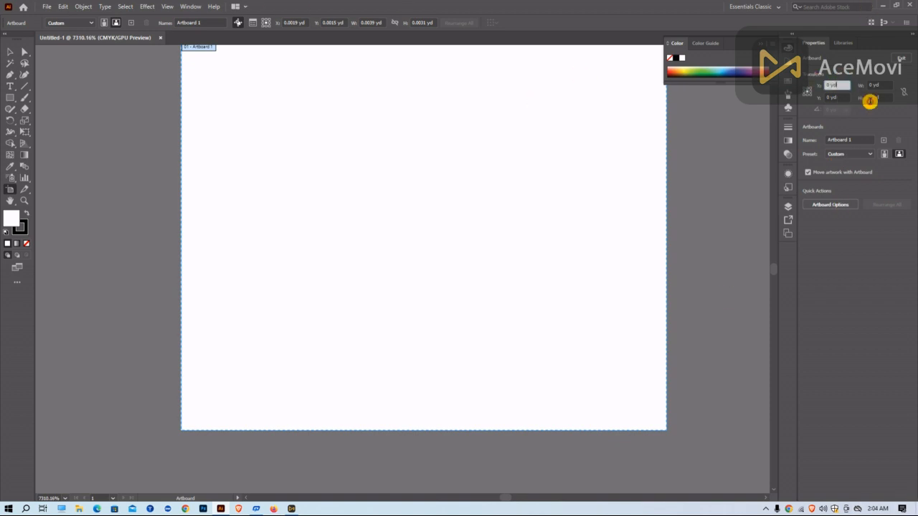
pyautogui.click(883, 87)
pyautogui.click(844, 96)
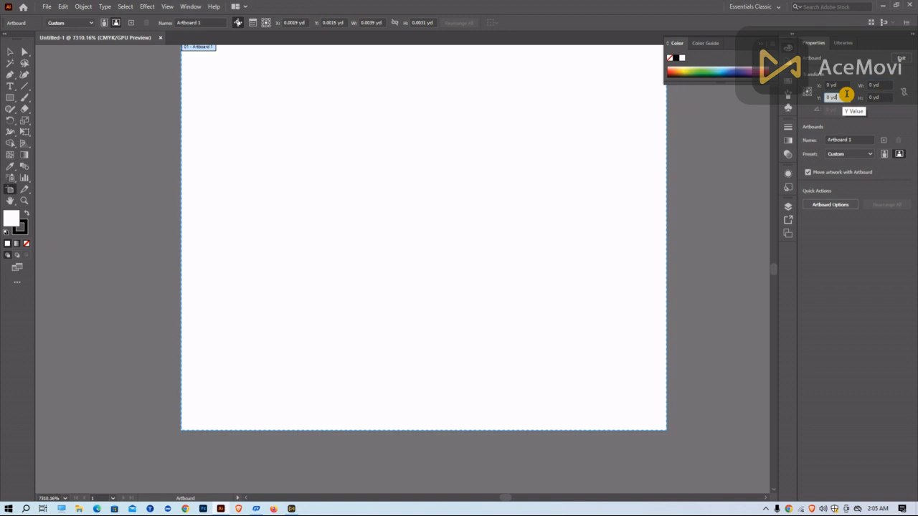
pyautogui.click(879, 93)
pyautogui.click(903, 93)
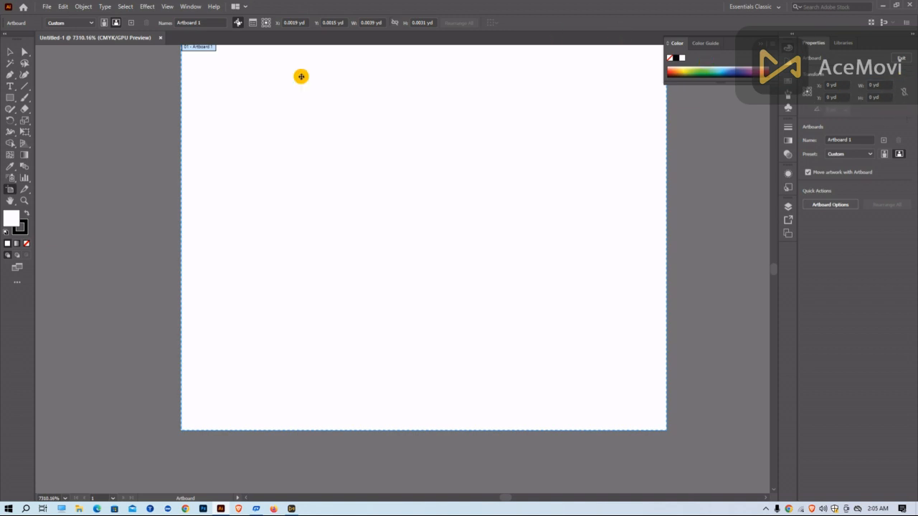
pyautogui.click(10, 51)
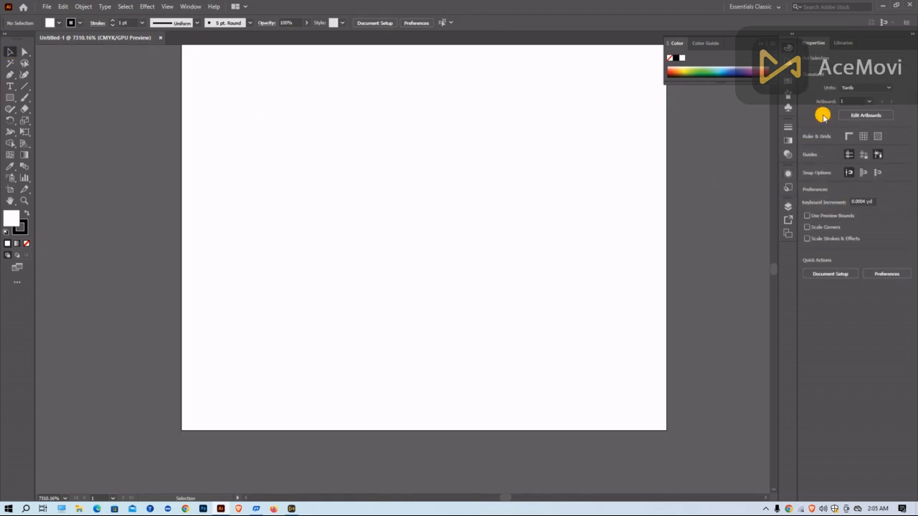
# Step: Add three new artboards to the document in artboard editing mode and return to the Selection tool
pyautogui.click(879, 114)
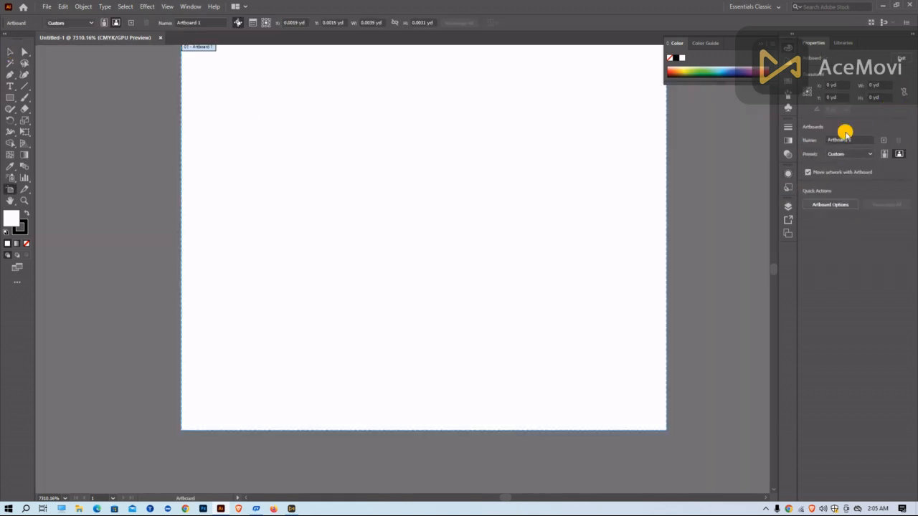
pyautogui.click(883, 140)
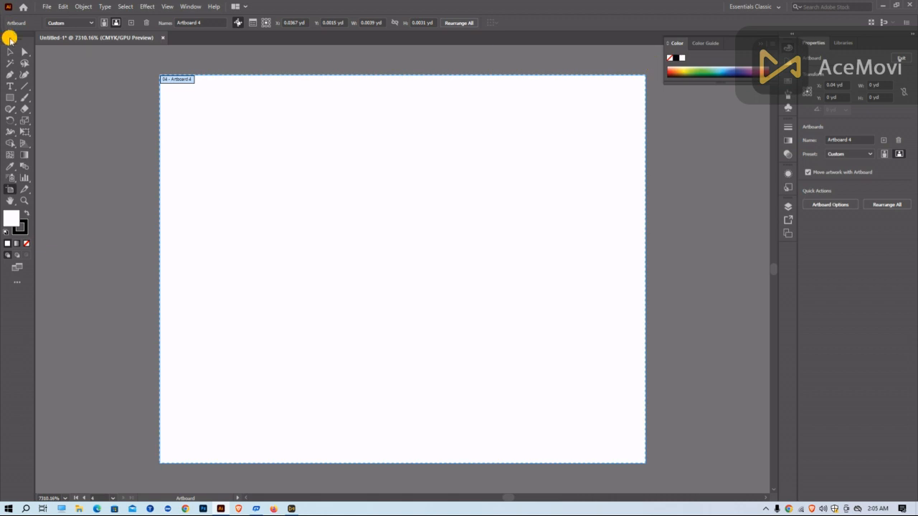
pyautogui.click(10, 52)
pyautogui.click(861, 115)
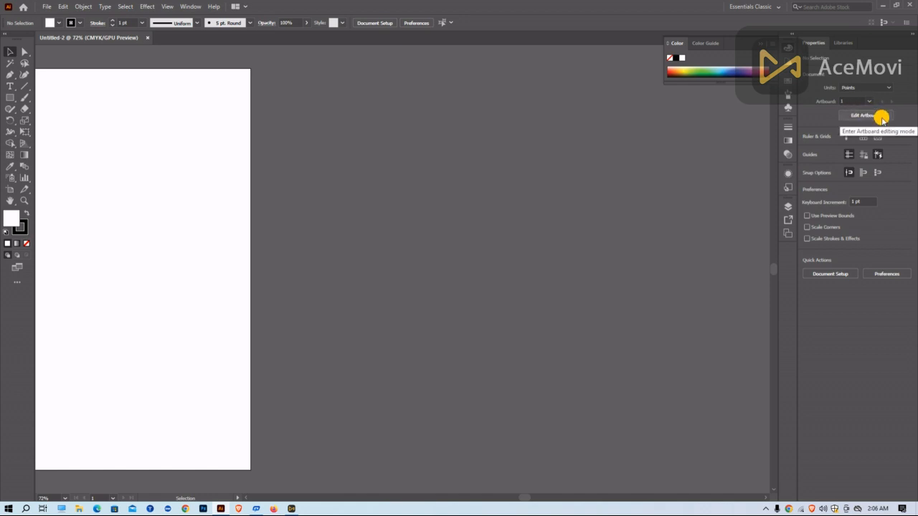
# Step: Add three more A4 portrait artboards to the Untitled-2 document and leave artboard editing mode
pyautogui.click(866, 115)
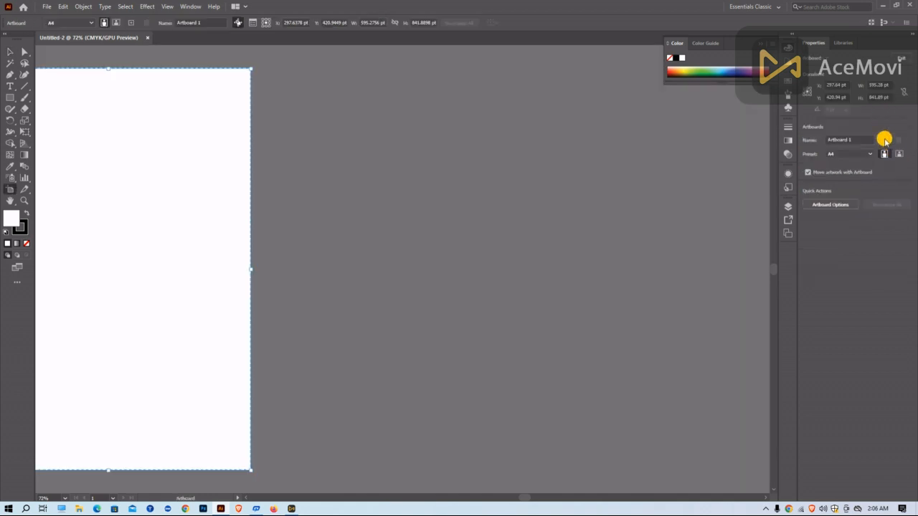
pyautogui.click(885, 140)
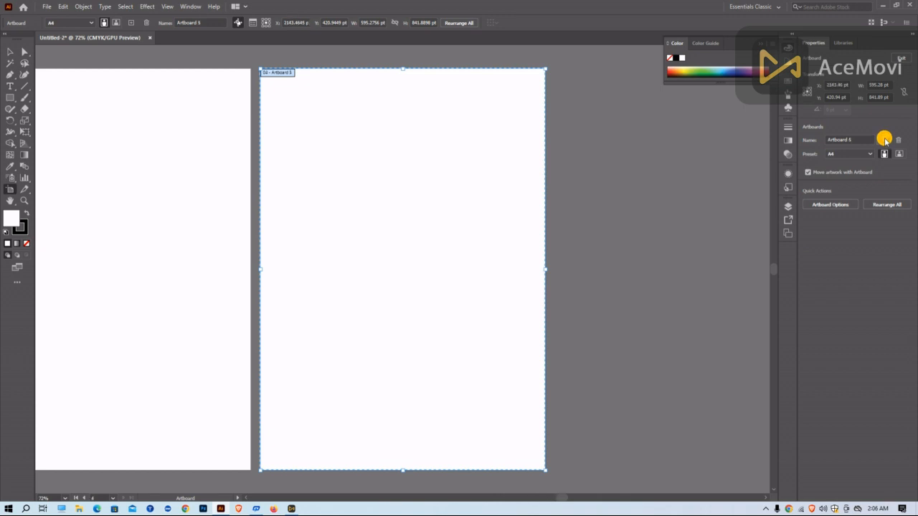
pyautogui.scroll(1, 3, 71)
pyautogui.click(8, 63)
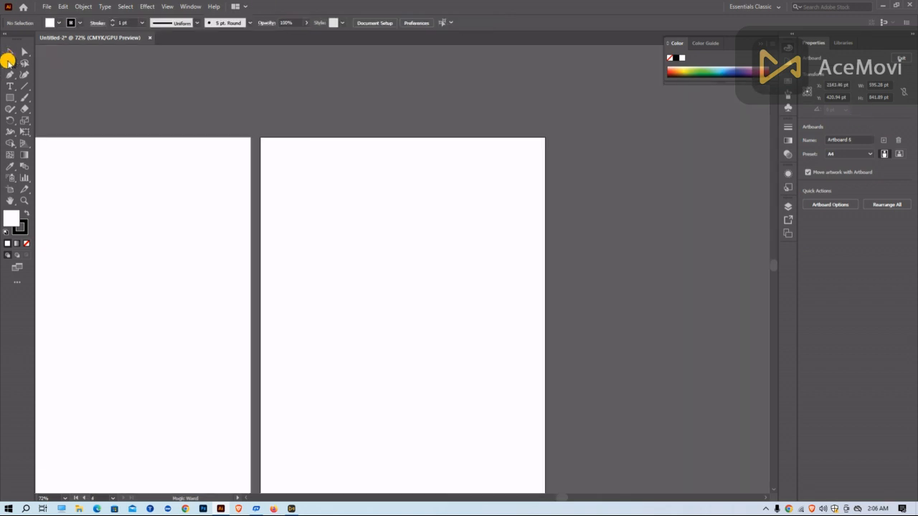
pyautogui.click(8, 49)
pyautogui.scroll(-1, 143, 198)
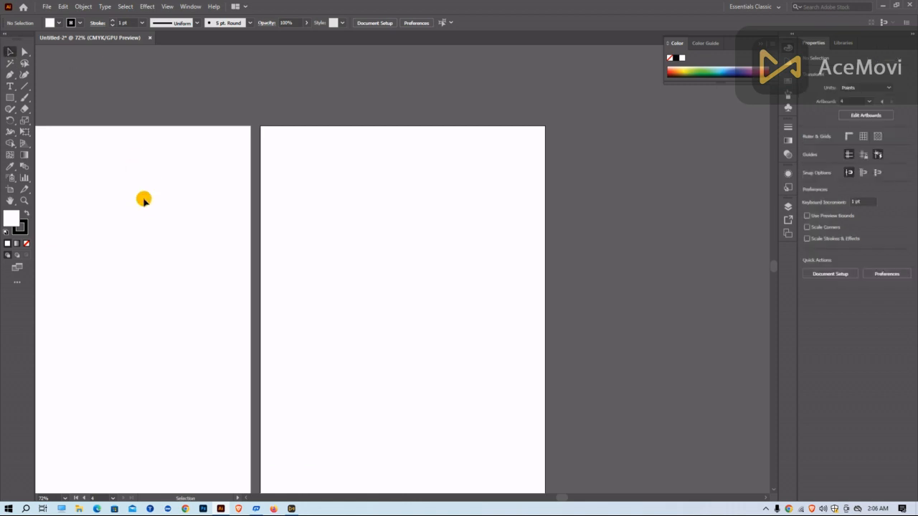
# Step: Switch to artboard 1 and delete the artboard directly beside it, finishing with the Selection tool
pyautogui.click(872, 103)
pyautogui.scroll(-2, 457, 114)
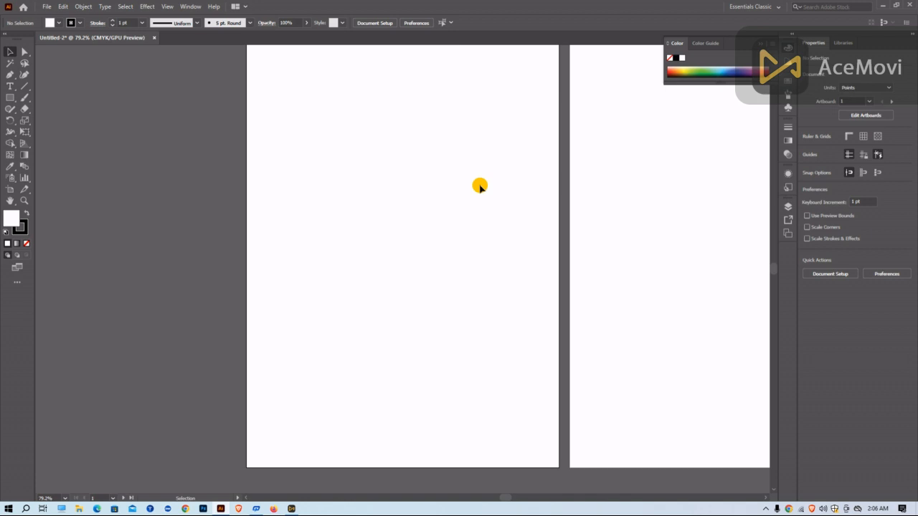
pyautogui.click(867, 116)
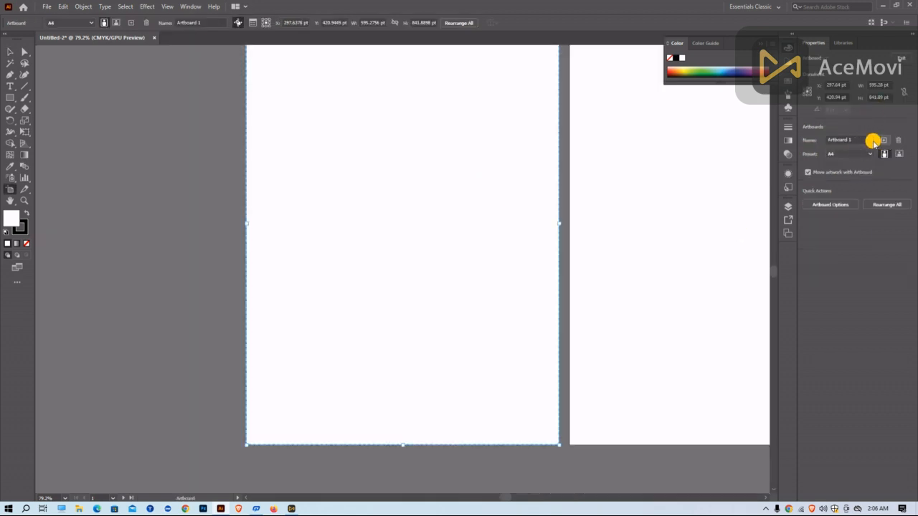
pyautogui.scroll(2, 632, 280)
pyautogui.click(637, 269)
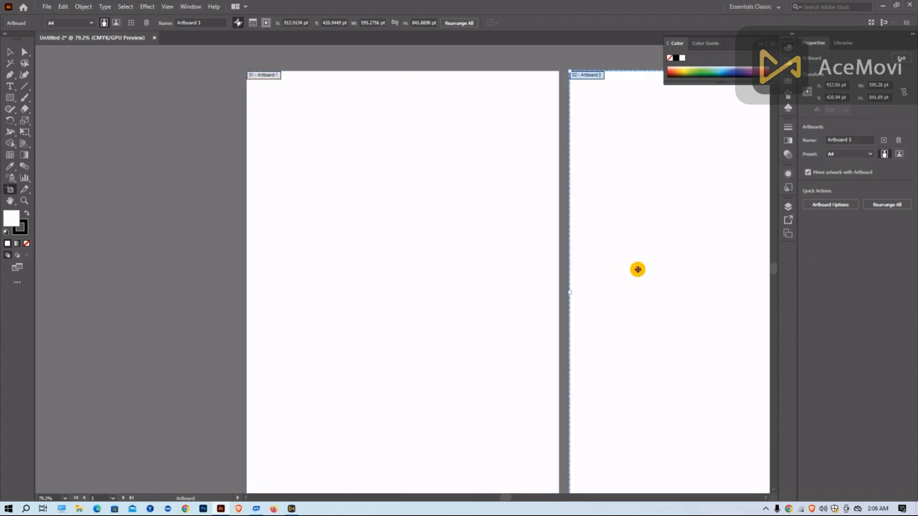
pyautogui.press('Delete')
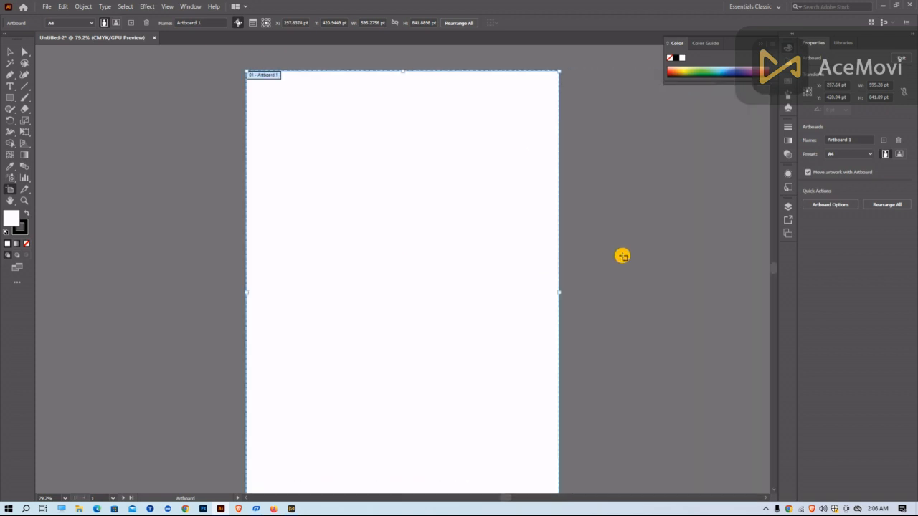
pyautogui.click(10, 52)
pyautogui.scroll(-1, 516, 142)
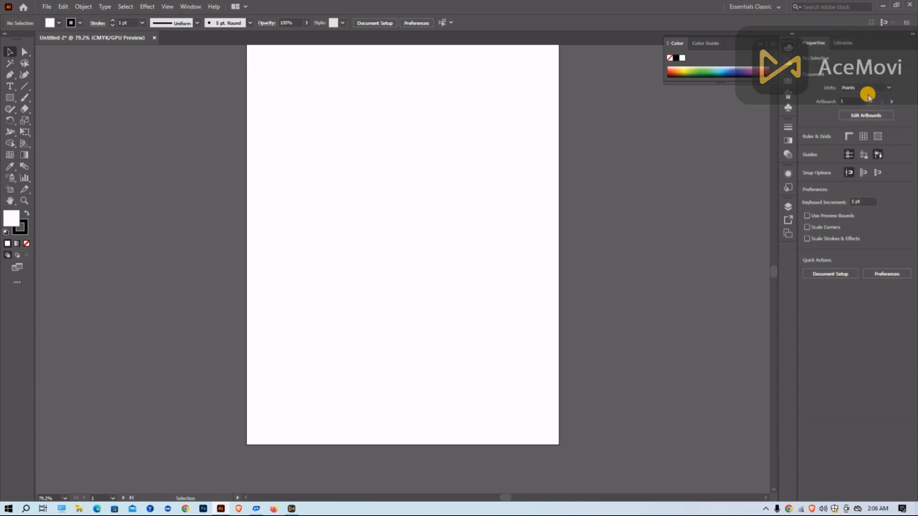
# Step: Edit Artboard 1 and change its horizontal position to X 284 pt
pyautogui.click(866, 114)
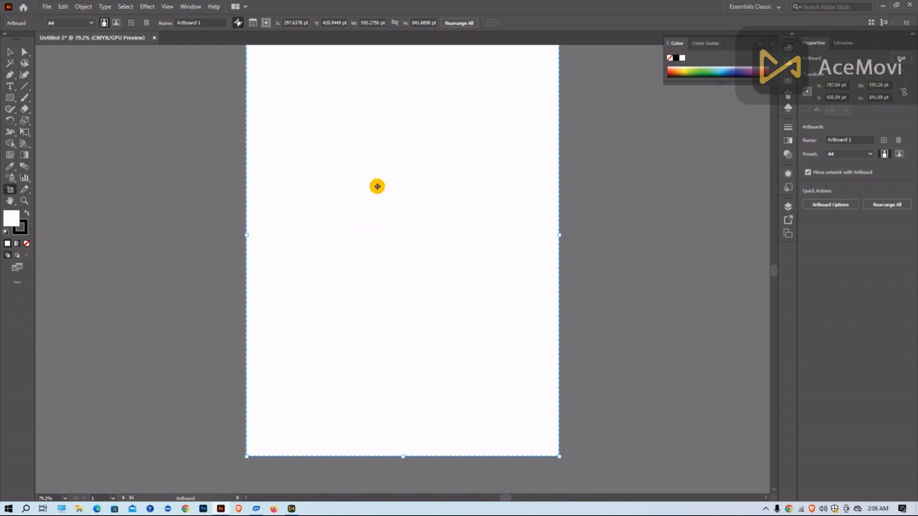
pyautogui.scroll(2, 445, 162)
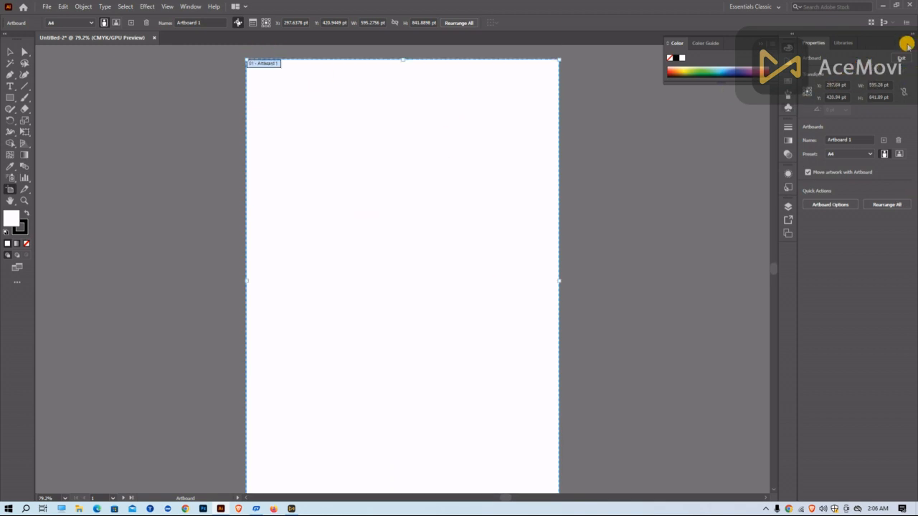
pyautogui.write('287')
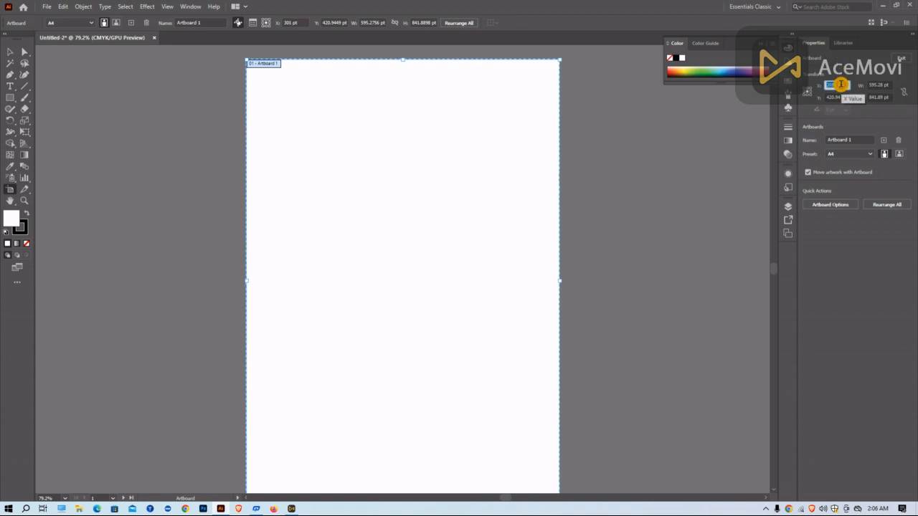
pyautogui.press('Return')
pyautogui.press('Down')
pyautogui.press('Down')
pyautogui.press('Down')
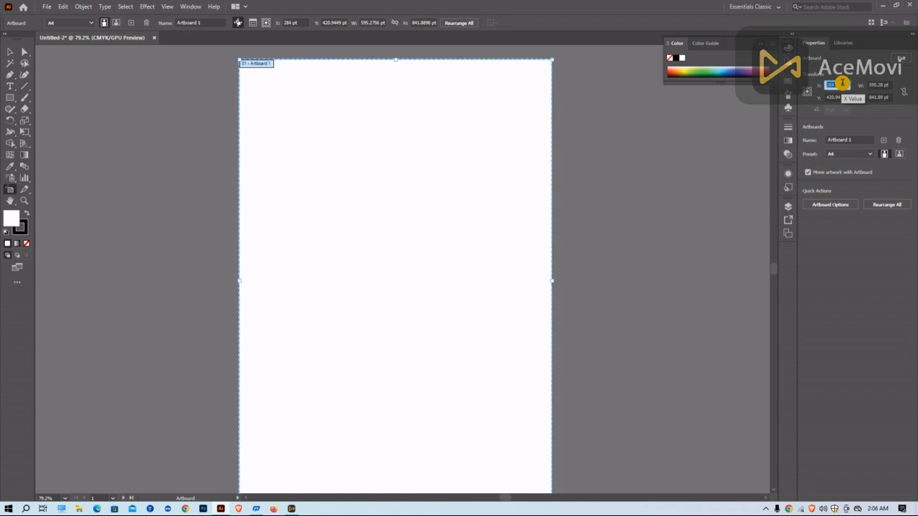
# Step: Constrain Artboard 1's width and height proportions, set its X position to 297 pt, and exit artboard editing
pyautogui.click(904, 92)
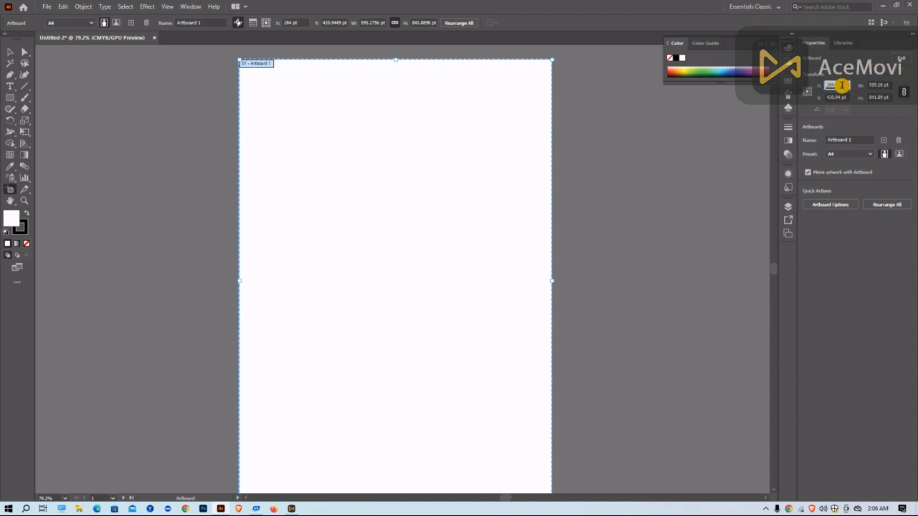
pyautogui.scroll(15, 842, 85)
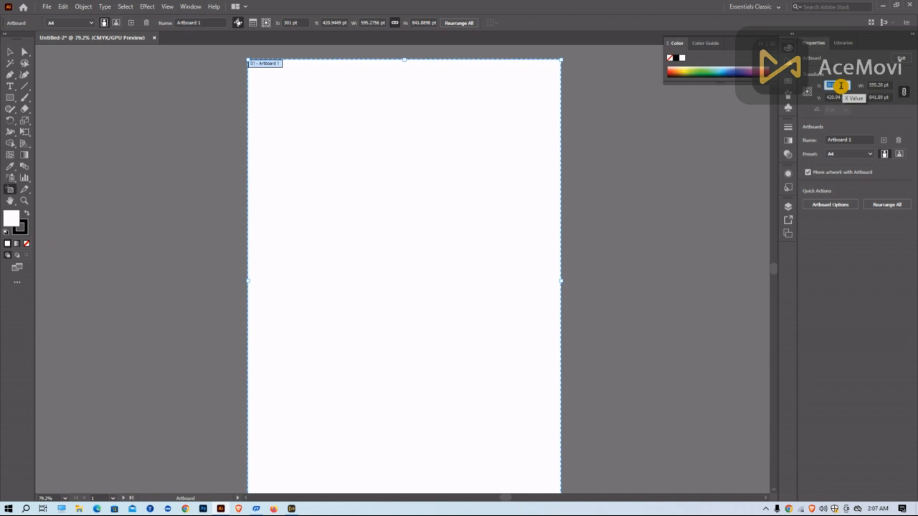
pyautogui.scroll(-5, 842, 85)
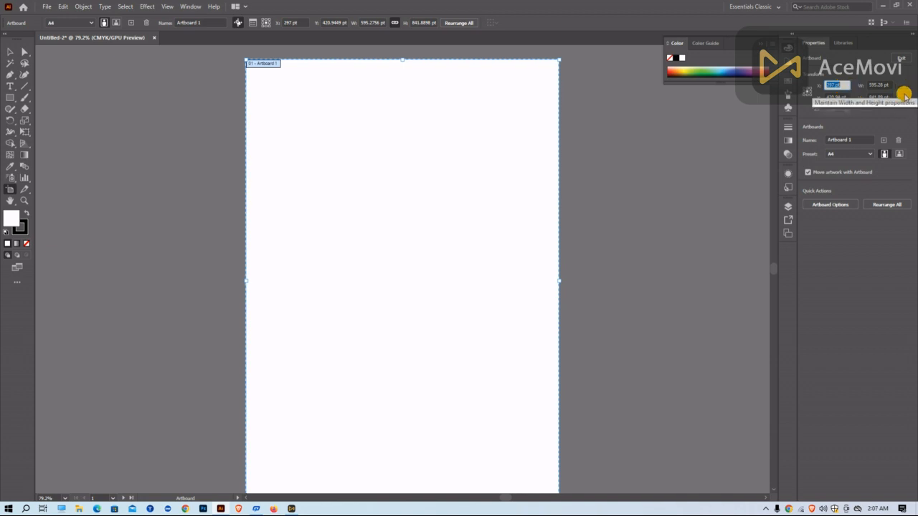
pyautogui.click(906, 94)
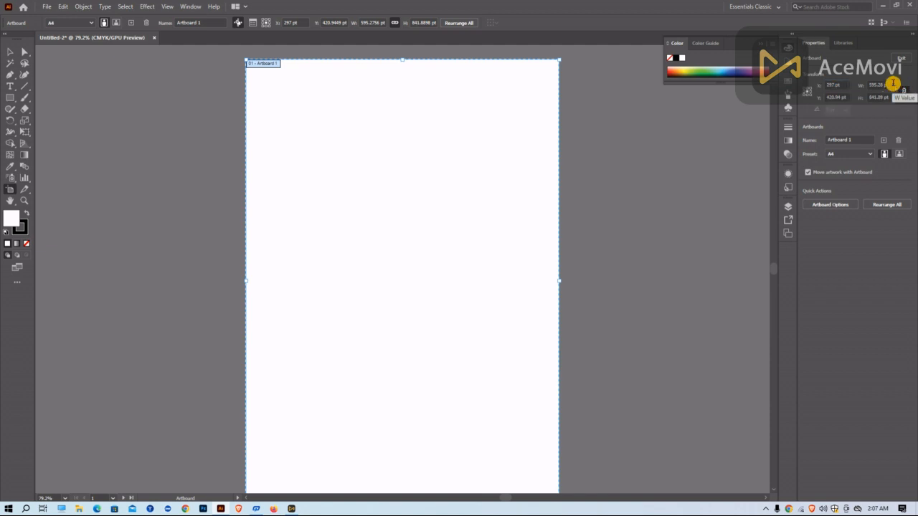
pyautogui.scroll(1, 166, 56)
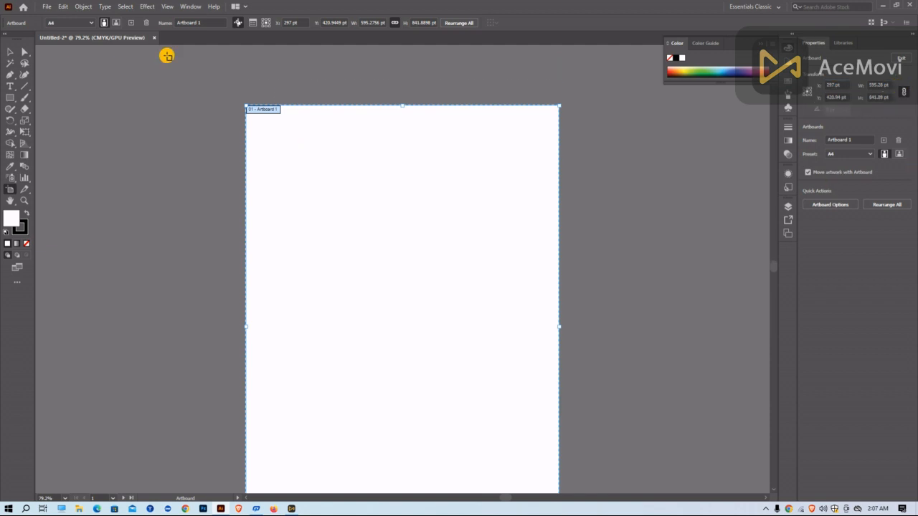
pyautogui.click(11, 50)
pyautogui.scroll(-1, 389, 155)
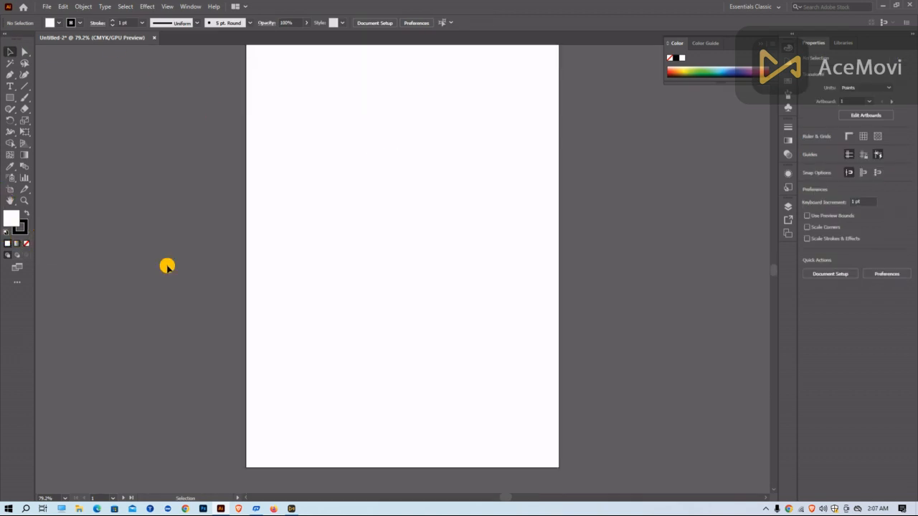
# Step: Draw a rectangle about 354 pt wide and 383 pt high on the upper part of artboard 1
pyautogui.scroll(1, 358, 273)
pyautogui.scroll(-1, 387, 273)
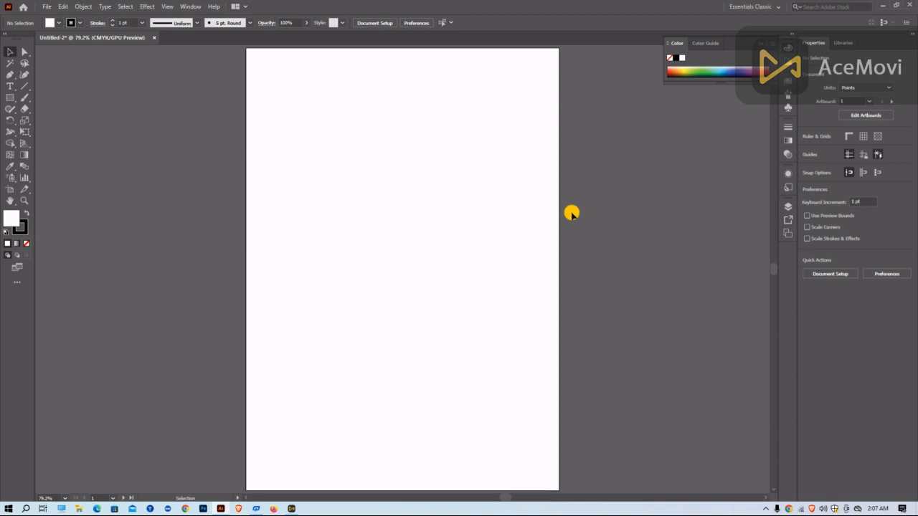
pyautogui.scroll(1, 315, 165)
pyautogui.scroll(1, 314, 163)
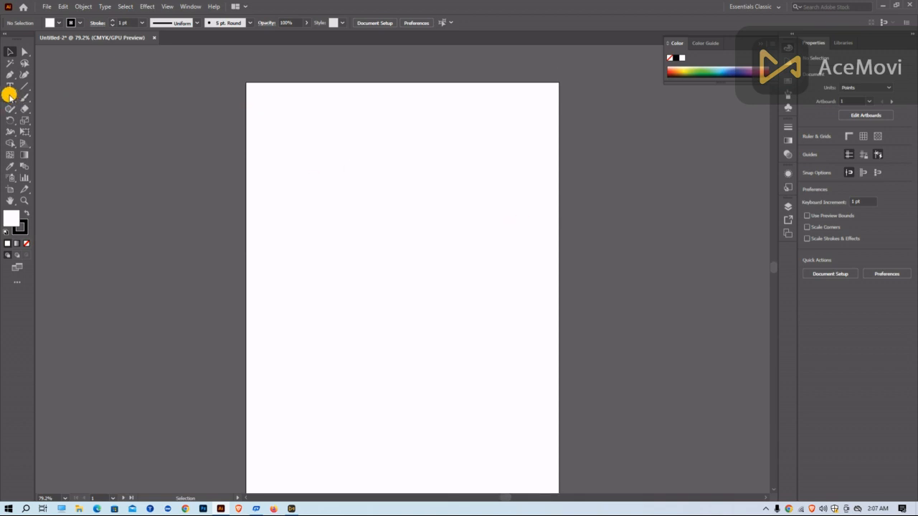
pyautogui.click(11, 97)
pyautogui.moveTo(295, 140)
pyautogui.mouseDown()
pyautogui.moveTo(461, 336)
pyautogui.moveTo(480, 340)
pyautogui.mouseUp()
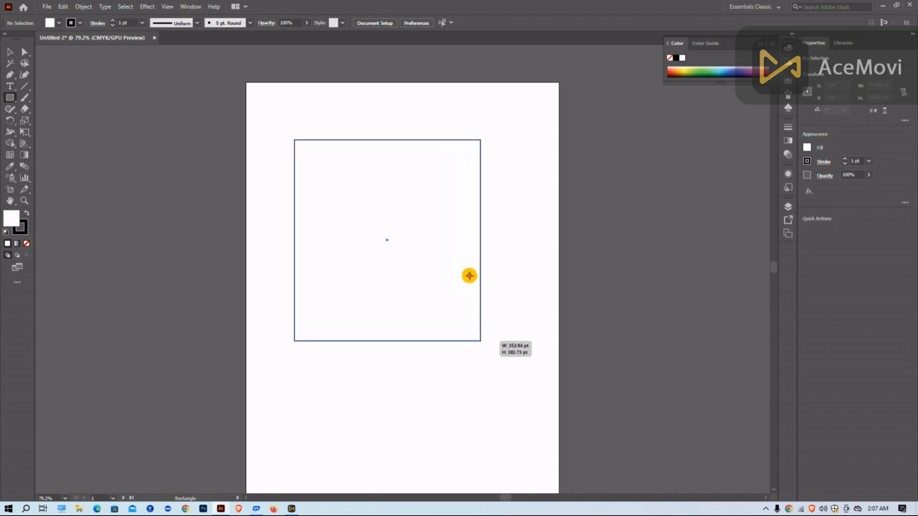
# Step: Fill the rectangle with the bright red swatch and give its stroke the bright yellow swatch
pyautogui.click(51, 23)
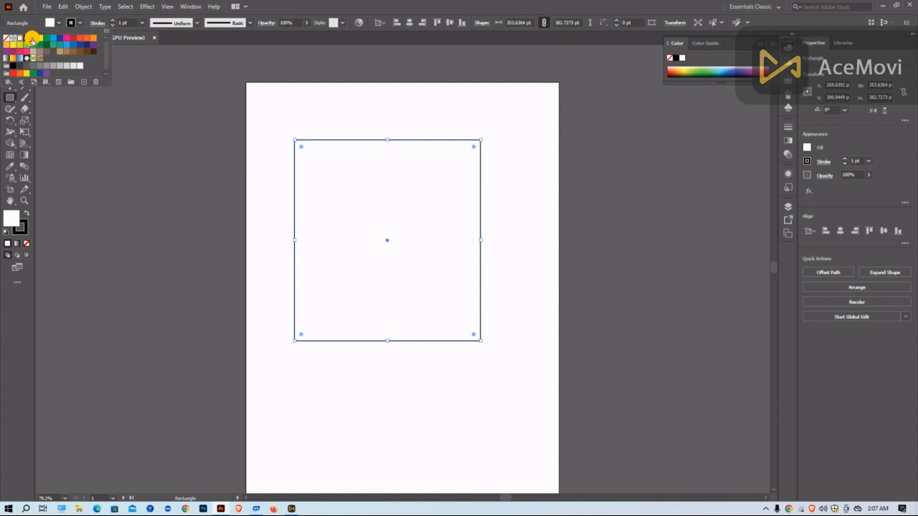
pyautogui.click(32, 39)
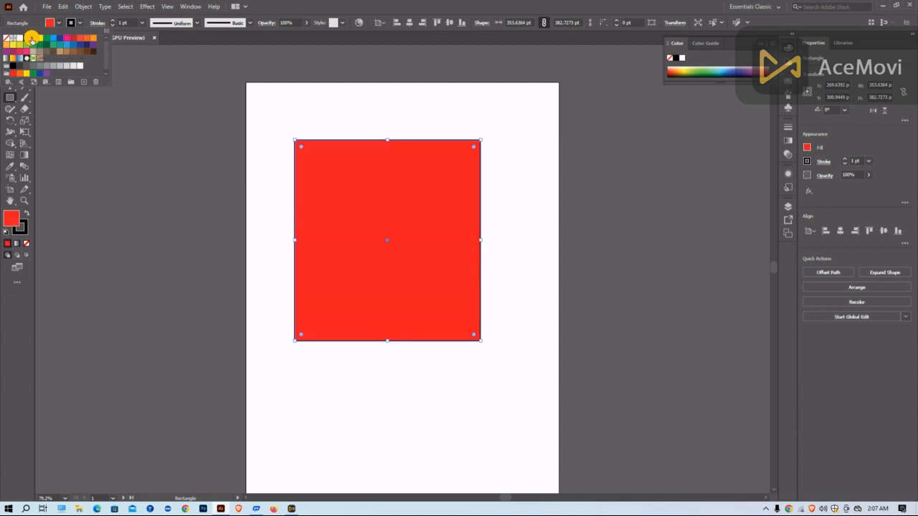
pyautogui.click(129, 104)
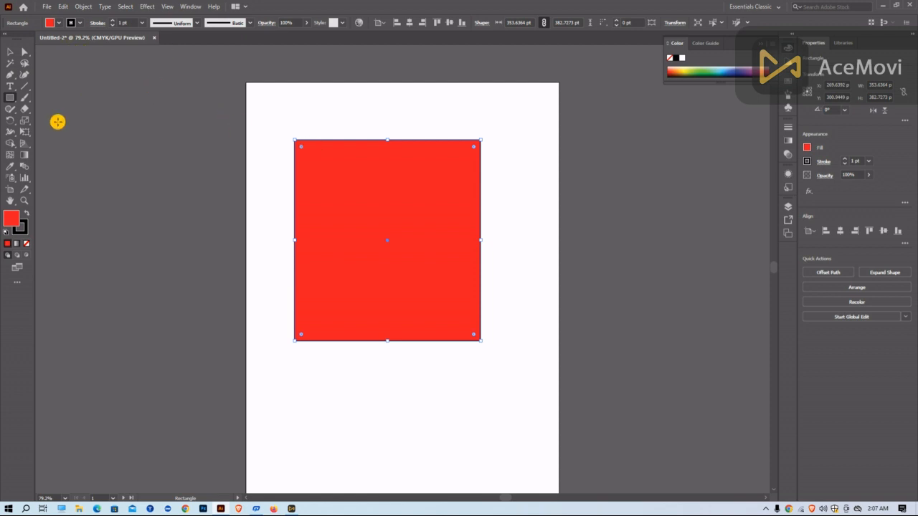
pyautogui.click(75, 22)
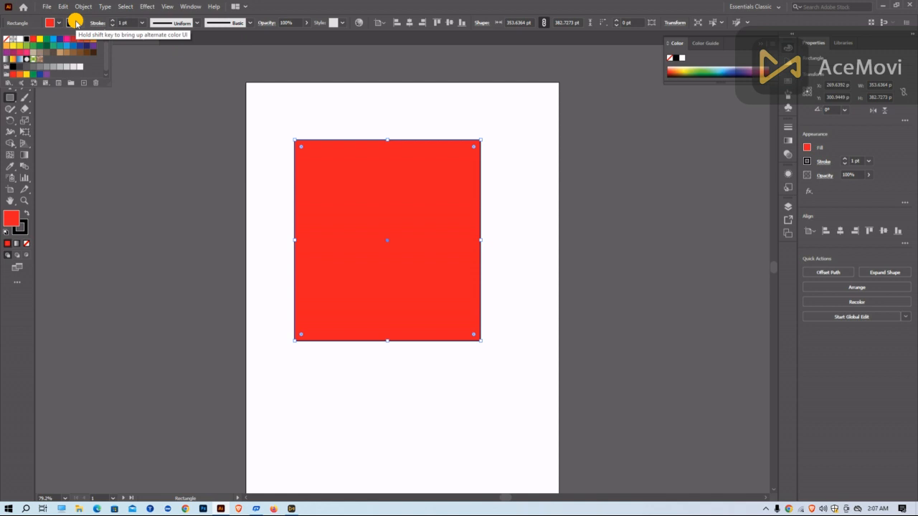
pyautogui.click(39, 40)
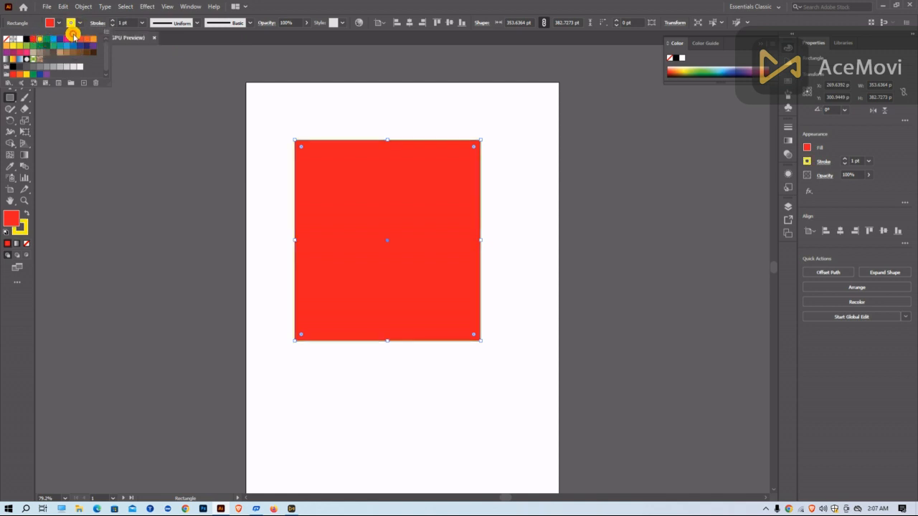
pyautogui.click(147, 74)
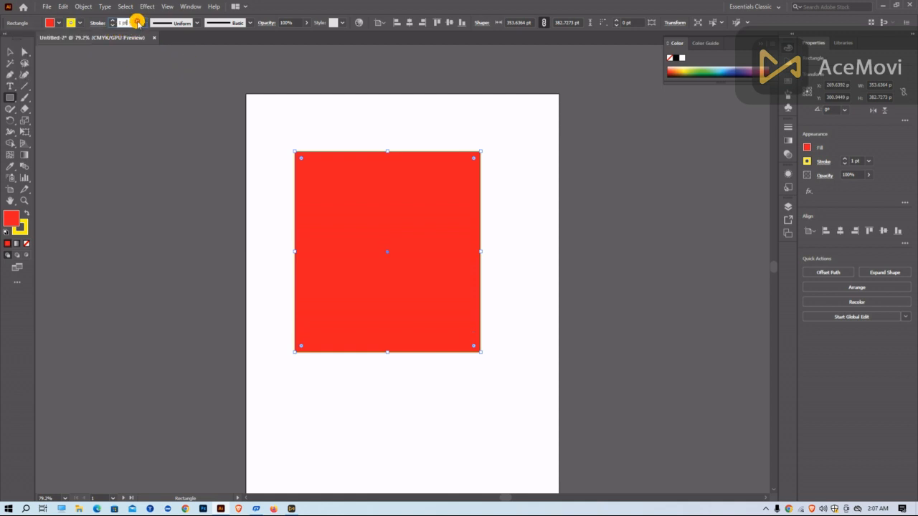
# Step: Set the rectangle's stroke weight to 8 pt and delete the stray second rectangle placed over it
pyautogui.press('BackSpace')
pyautogui.press('BackSpace')
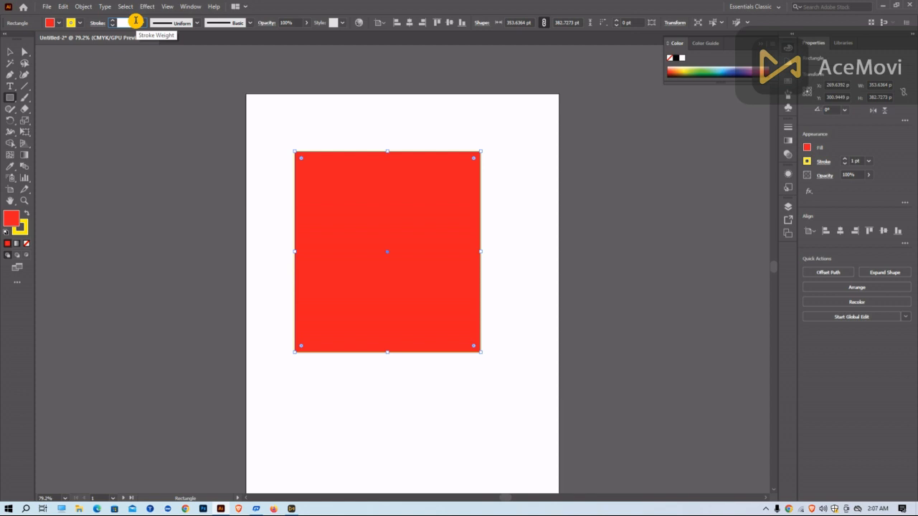
pyautogui.write('8')
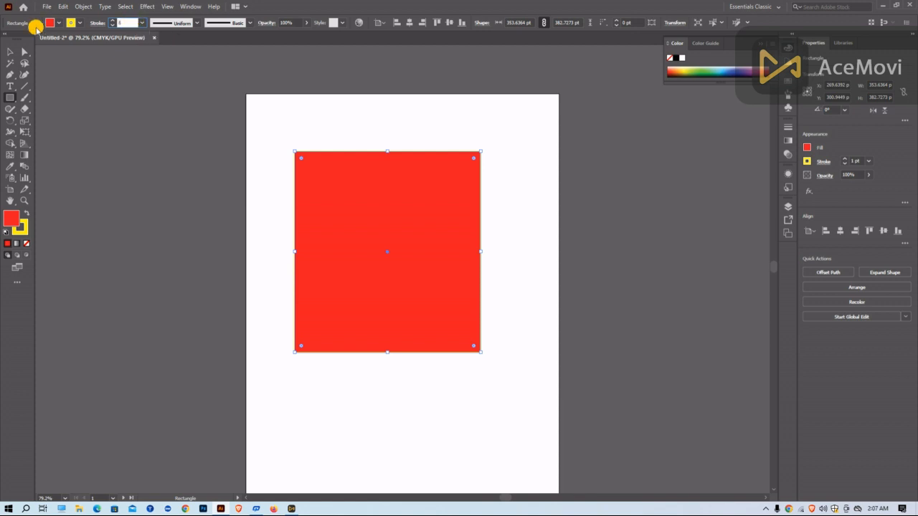
pyautogui.click(268, 119)
pyautogui.click(433, 268)
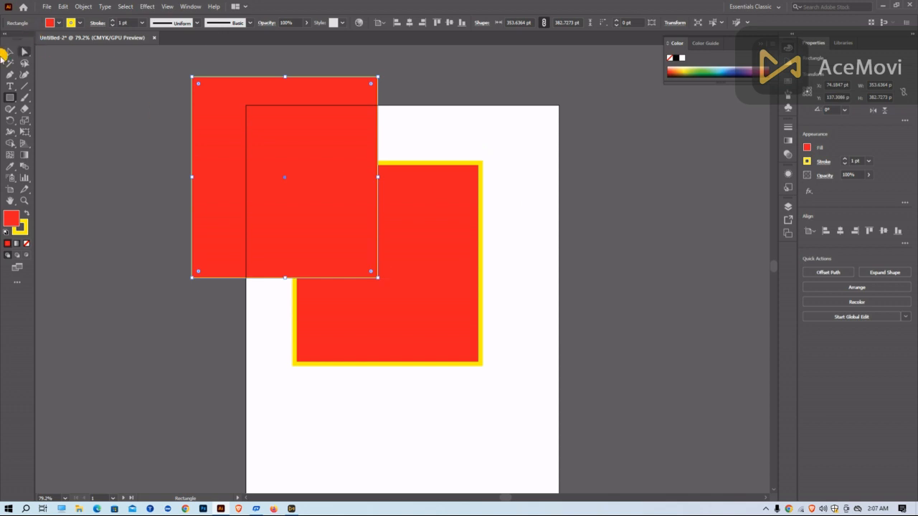
pyautogui.click(12, 48)
pyautogui.press('Delete')
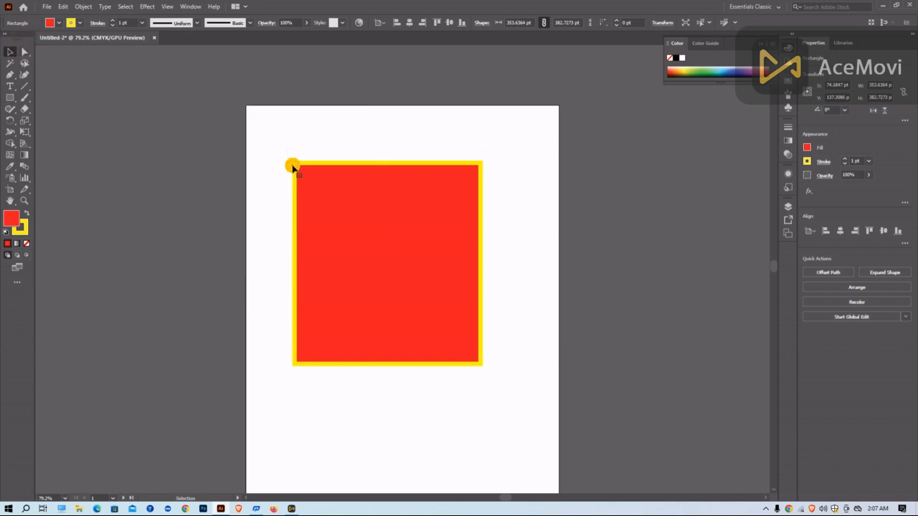
# Step: Examine the rectangle's red fill and thickened yellow stroke on the artboard
pyautogui.scroll(3, 189, 98)
pyautogui.scroll(-5, 424, 256)
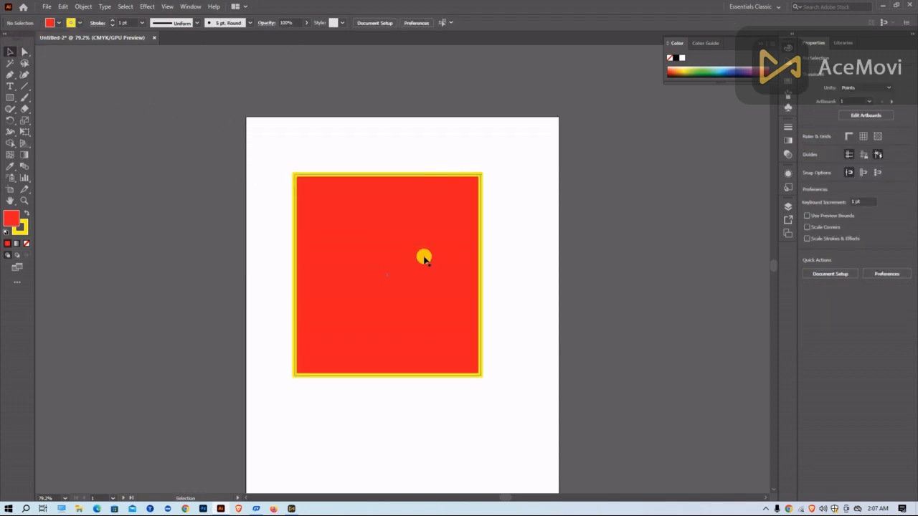
pyautogui.scroll(2, 452, 211)
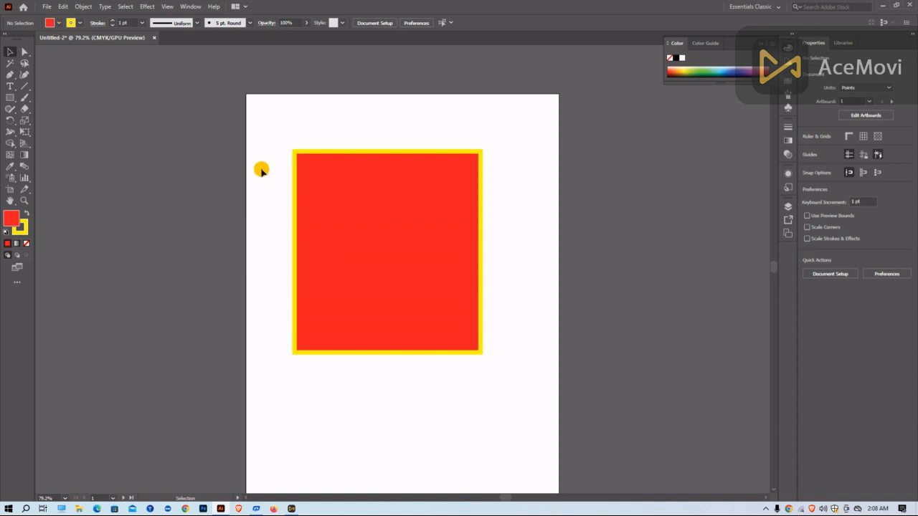
pyautogui.scroll(3, 593, 312)
pyautogui.scroll(-4, 395, 240)
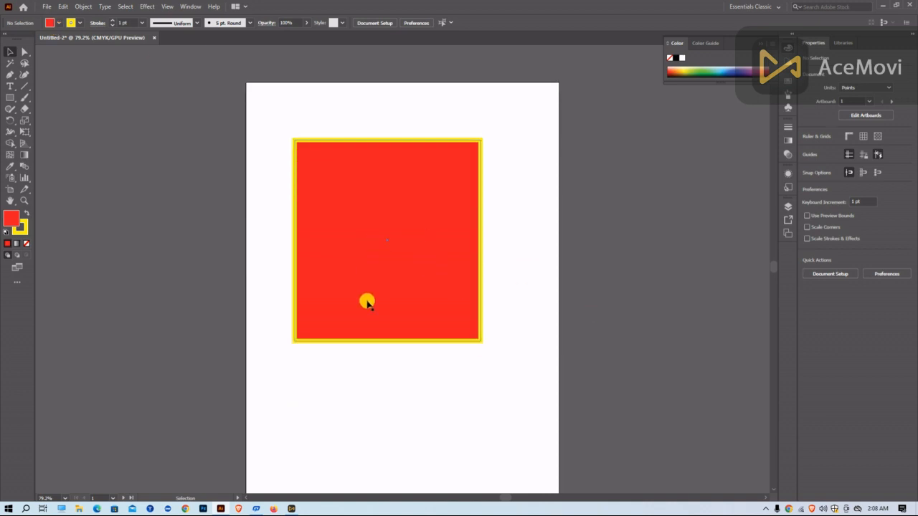
pyautogui.scroll(-2, 367, 302)
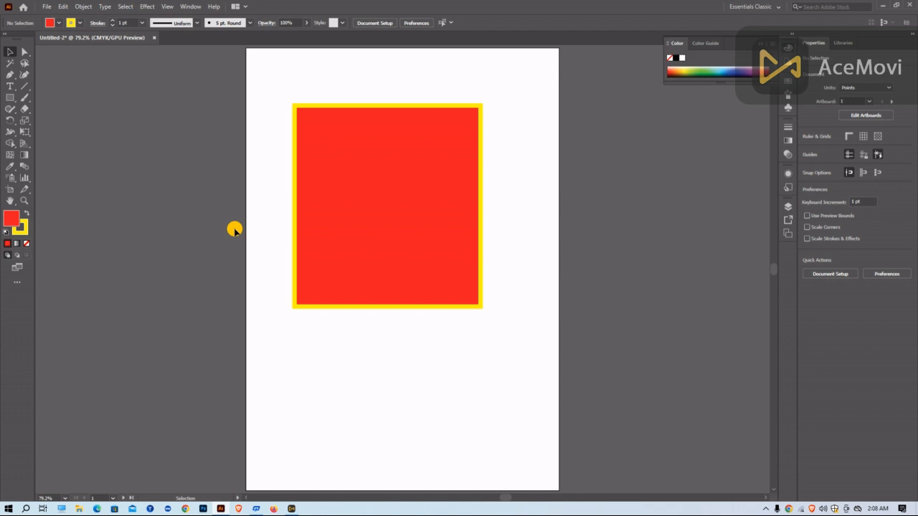
pyautogui.scroll(-7, 441, 201)
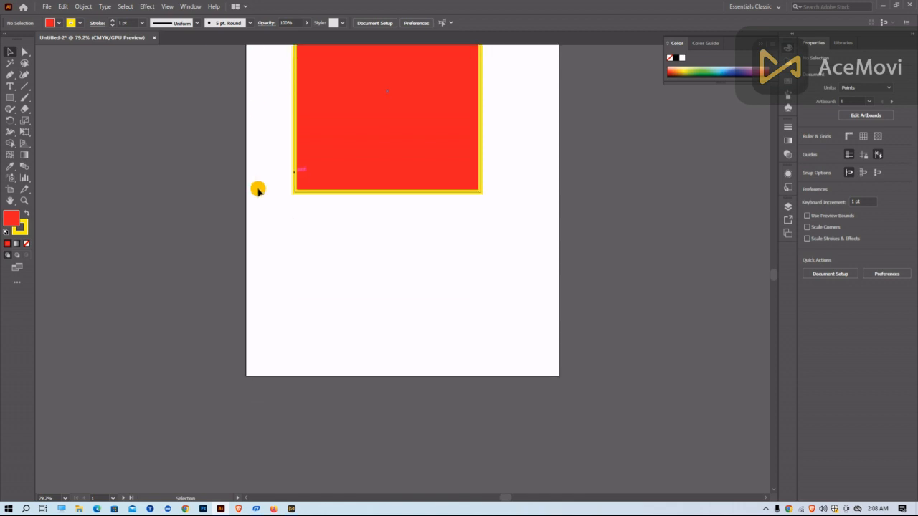
pyautogui.scroll(3, 258, 189)
pyautogui.scroll(5, 516, 143)
pyautogui.scroll(-3, 381, 119)
# Step: Select the red rectangle and set its stroke colour to None
pyautogui.click(367, 170)
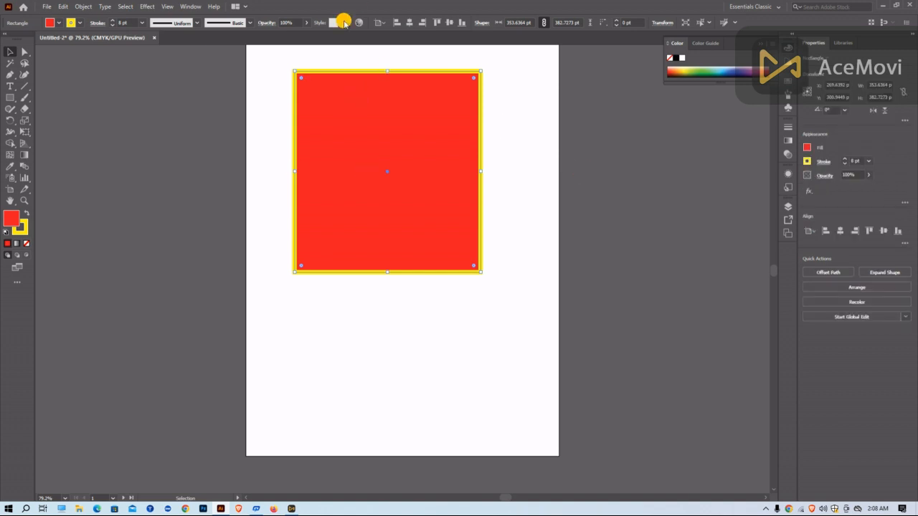
pyautogui.click(73, 23)
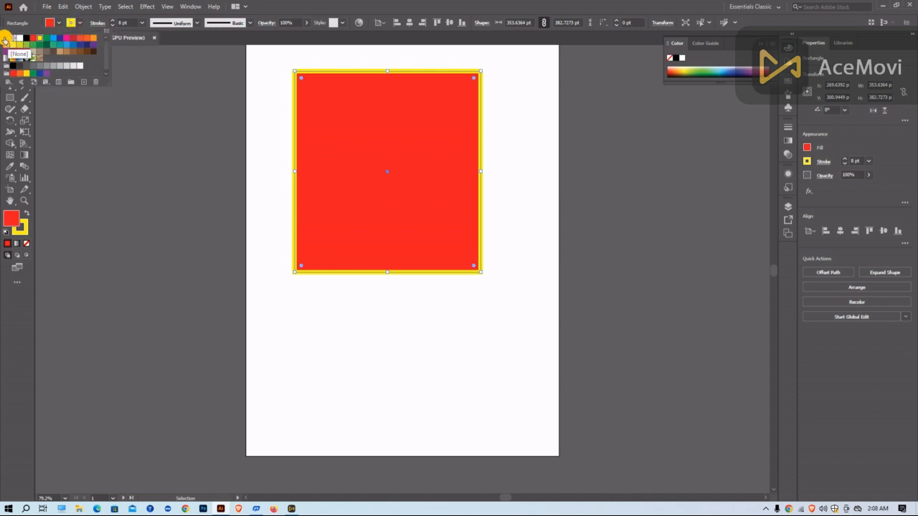
pyautogui.click(5, 38)
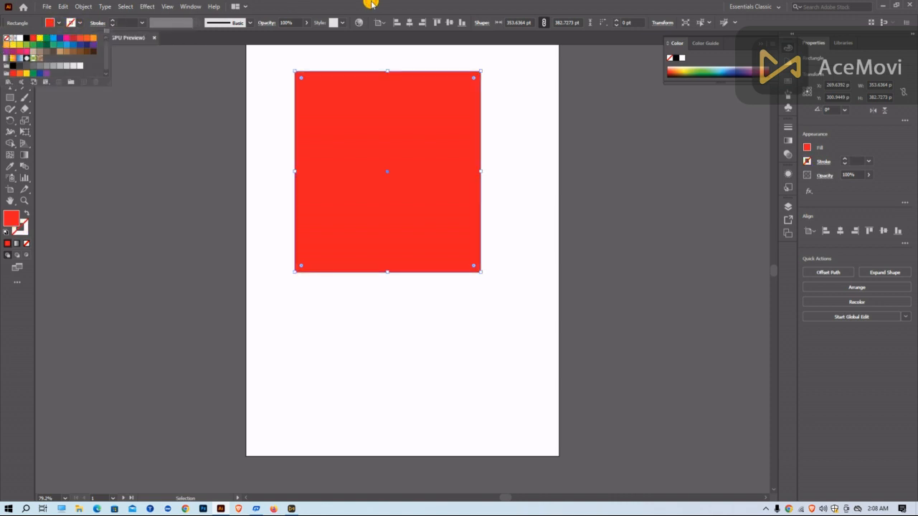
pyautogui.click(379, 58)
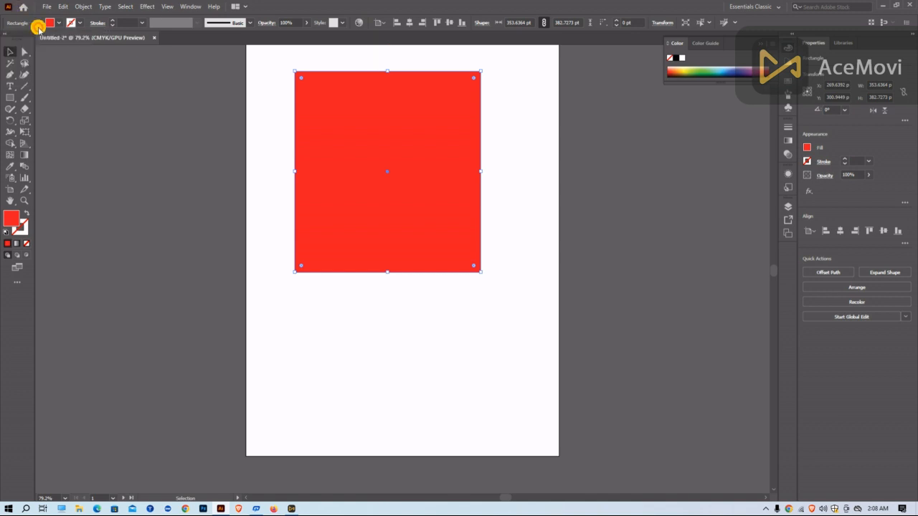
# Step: Set the rectangle's stroke weight to 5 pt and deselect it
pyautogui.click(81, 23)
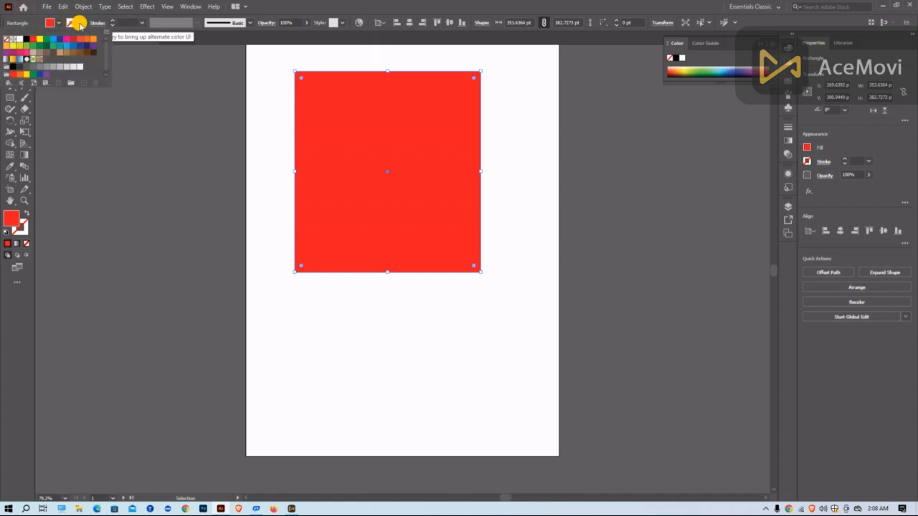
pyautogui.click(123, 24)
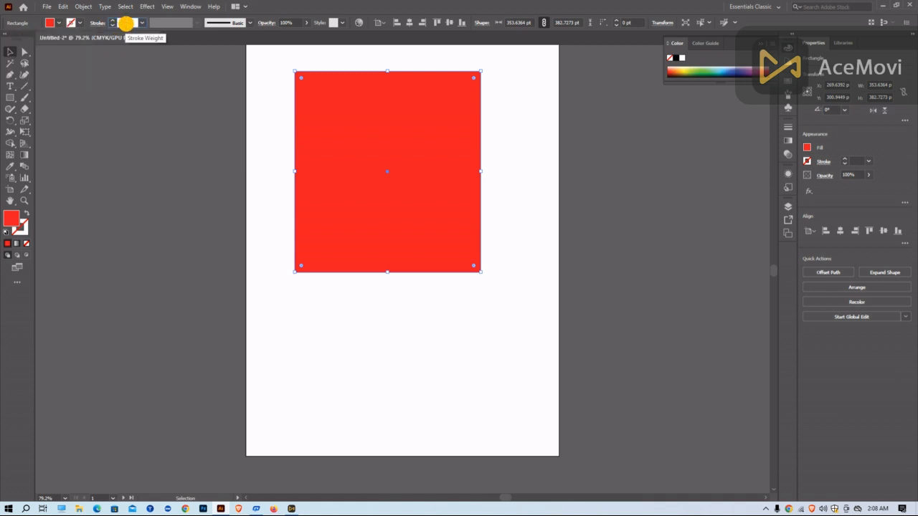
pyautogui.click(269, 106)
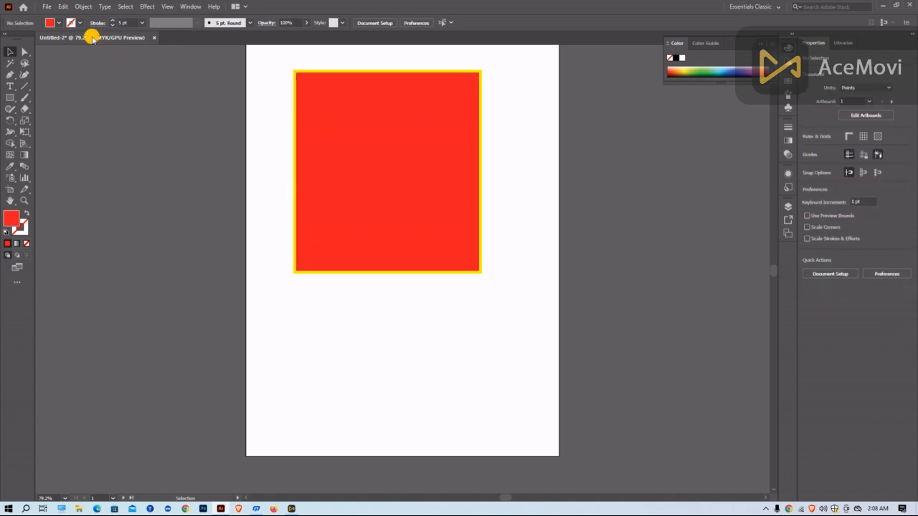
# Step: Set the fill to None with nothing selected and enter isolation mode on the rectangle
pyautogui.click(57, 24)
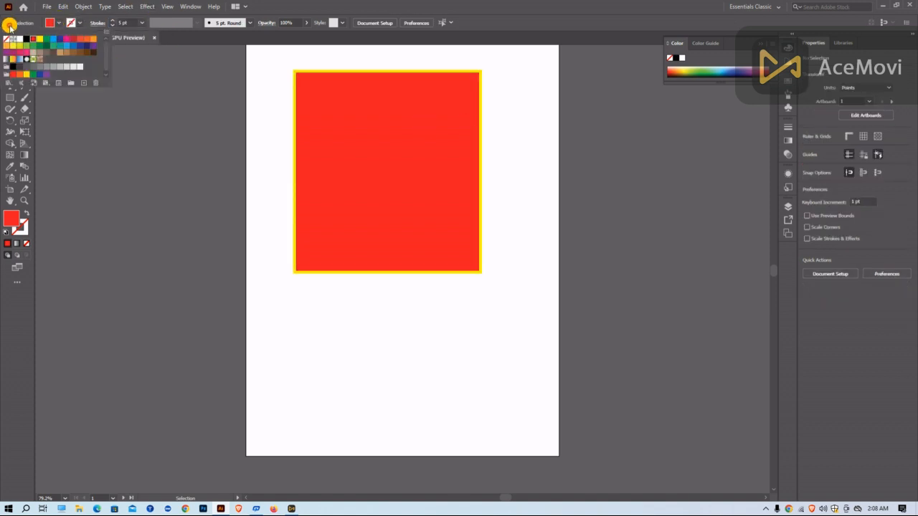
pyautogui.click(6, 39)
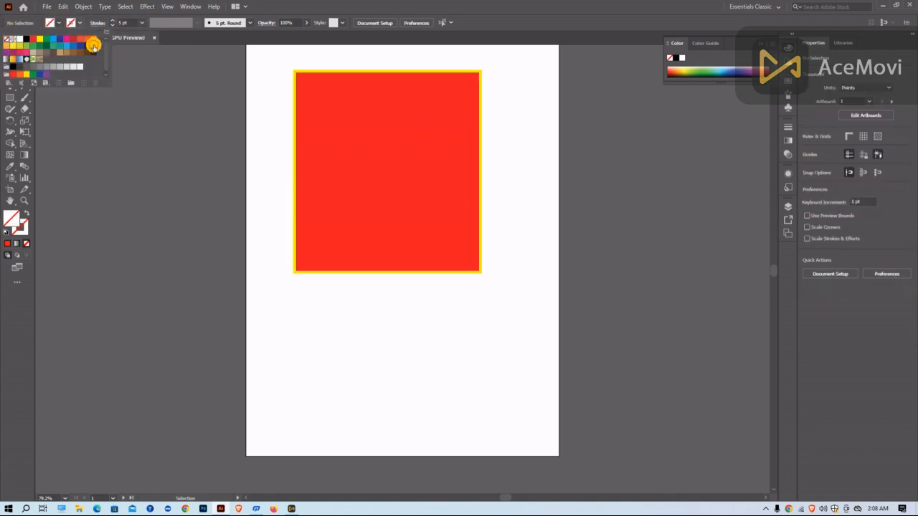
pyautogui.doubleClick(364, 150)
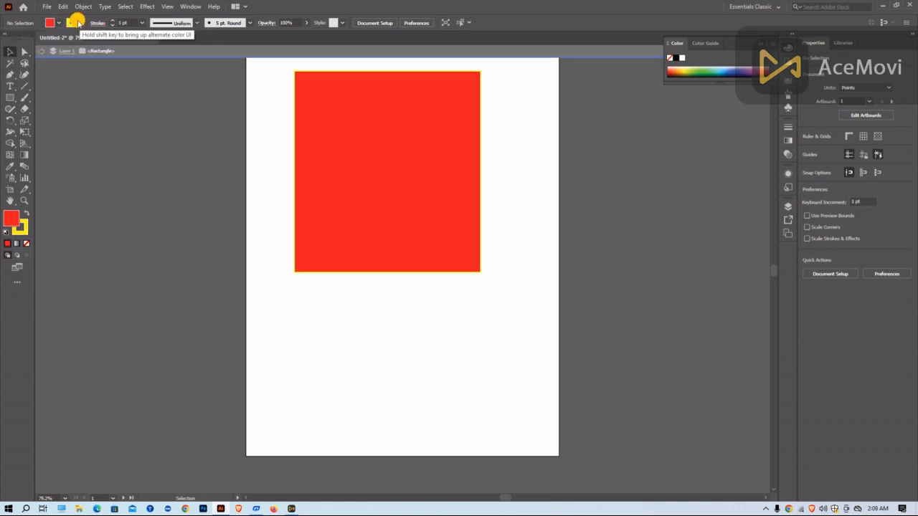
# Step: Select the isolated rectangle and set its fill to None
pyautogui.click(79, 23)
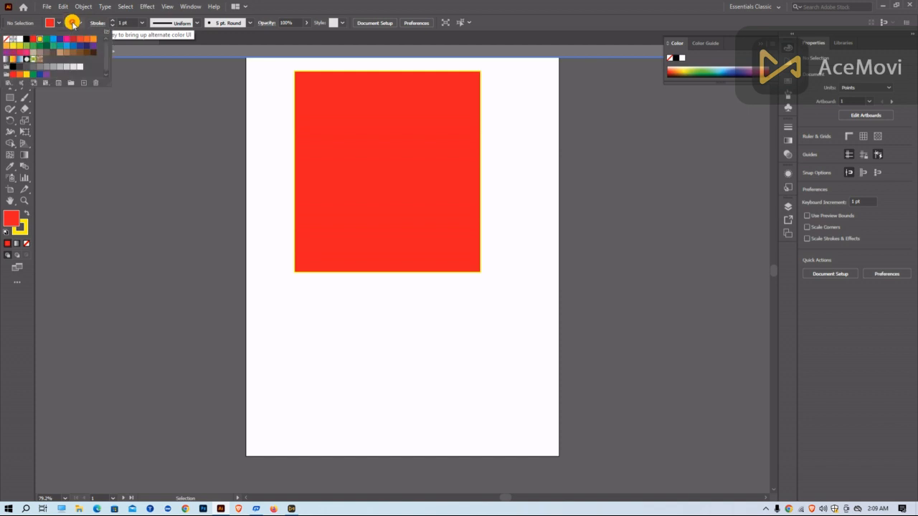
pyautogui.click(363, 153)
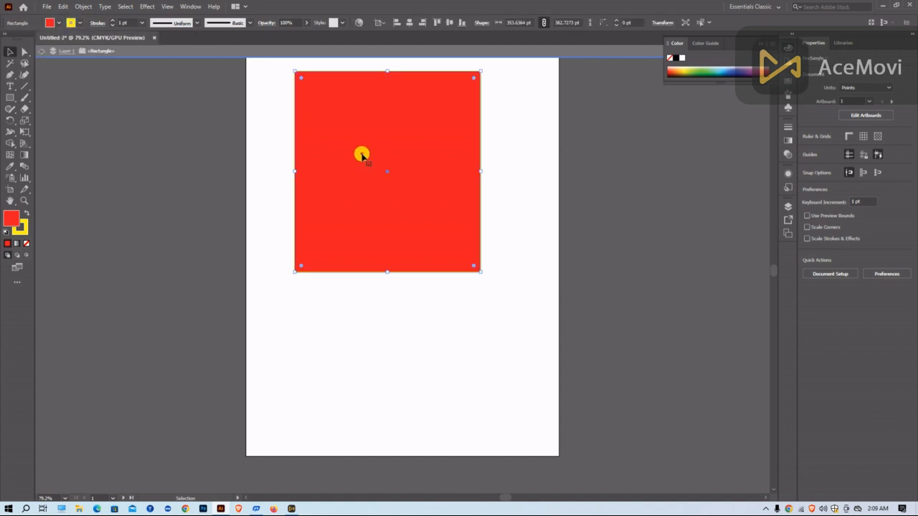
pyautogui.scroll(4, 340, 127)
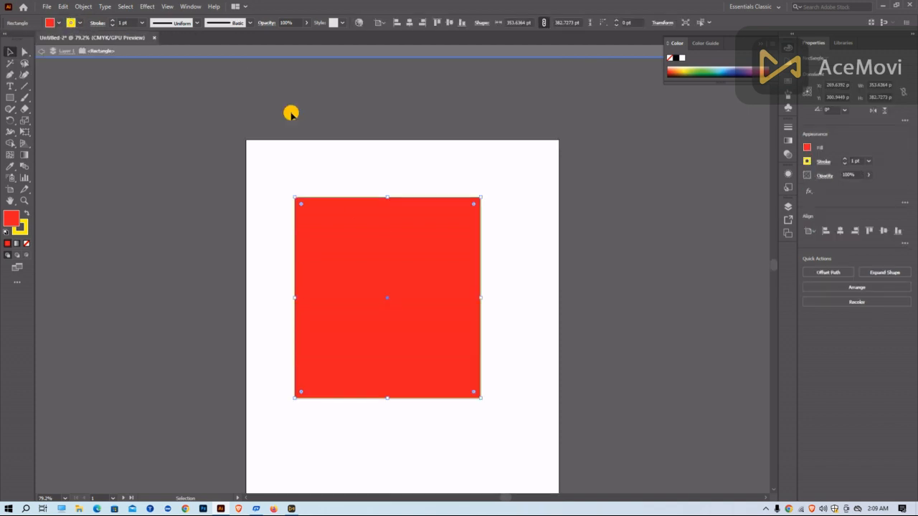
pyautogui.scroll(-3, 399, 260)
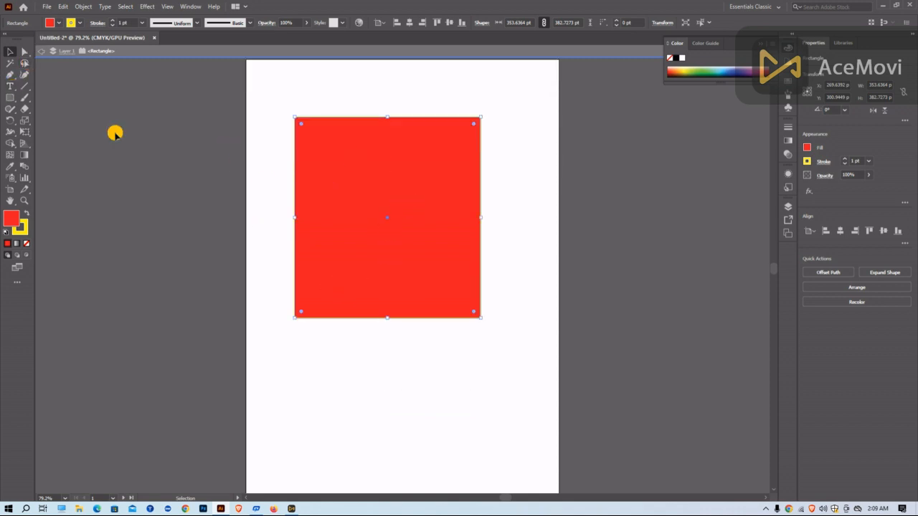
pyautogui.click(56, 23)
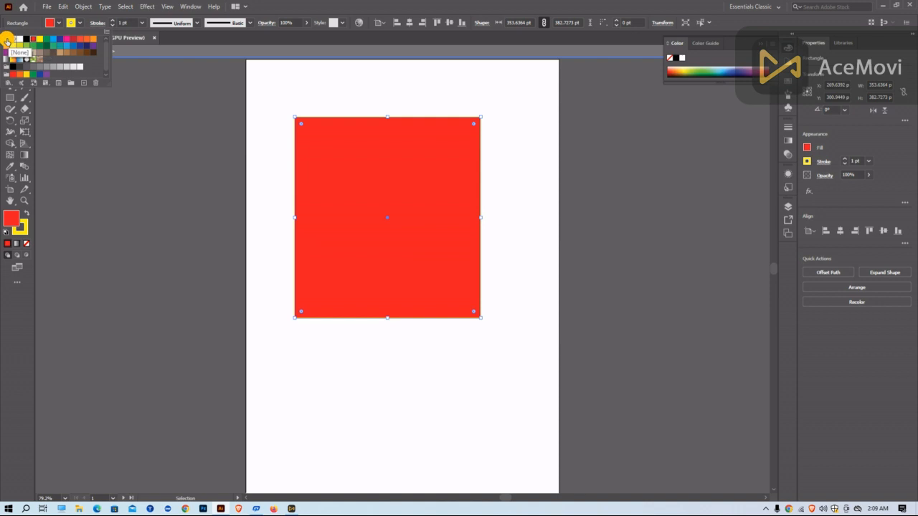
pyautogui.click(6, 39)
# Step: Set the unfilled rectangle's stroke weight to 15 pt and deselect it
pyautogui.click(129, 22)
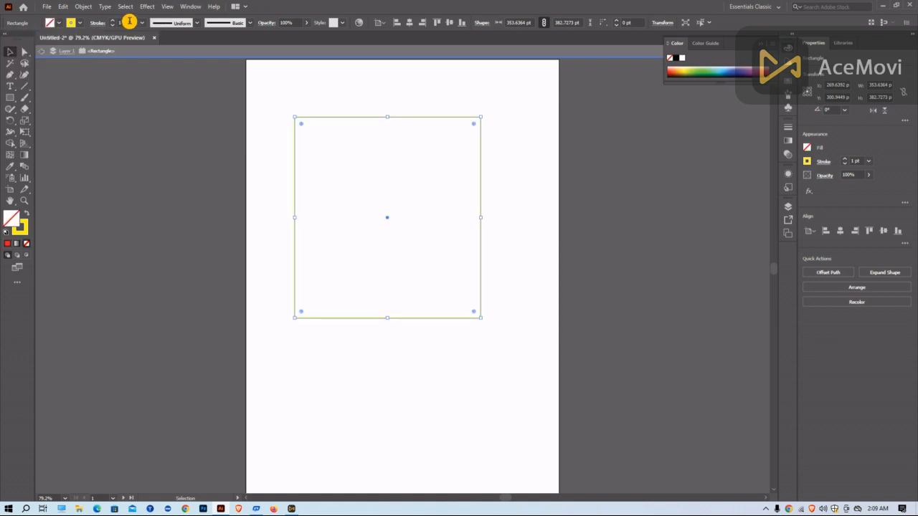
pyautogui.press('BackSpace')
pyautogui.press('BackSpace')
pyautogui.press('BackSpace')
pyautogui.press('BackSpace')
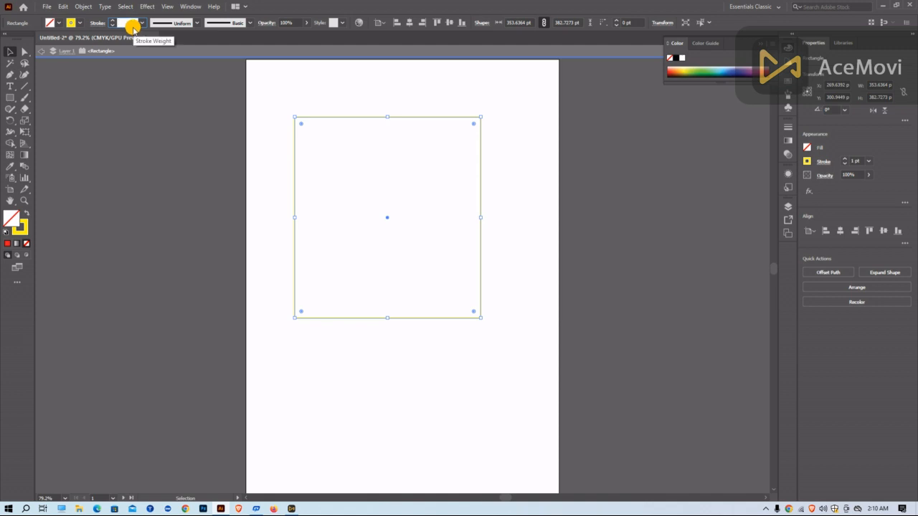
pyautogui.write('15')
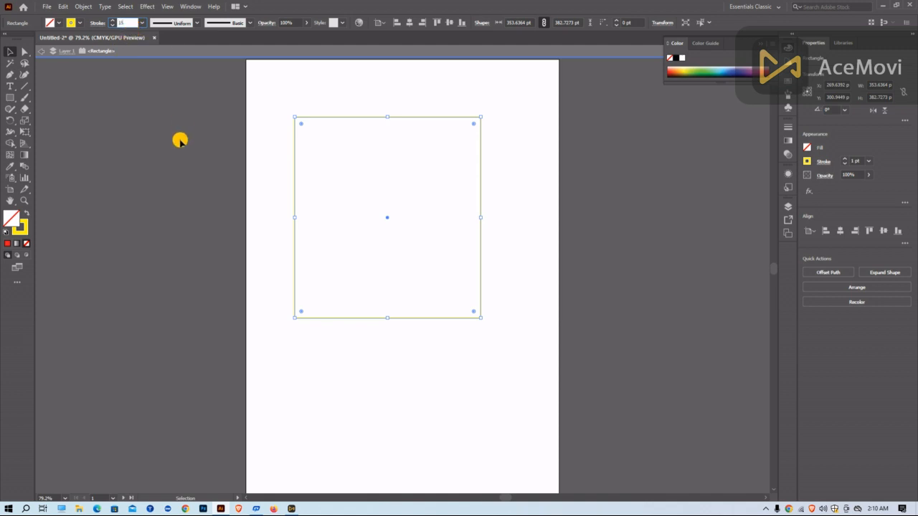
pyautogui.press('Return')
pyautogui.click(329, 77)
# Step: Examine the thick yellow outline of the unfilled rectangle on all four sides
pyautogui.scroll(2, 151, 92)
pyautogui.scroll(-2, 484, 222)
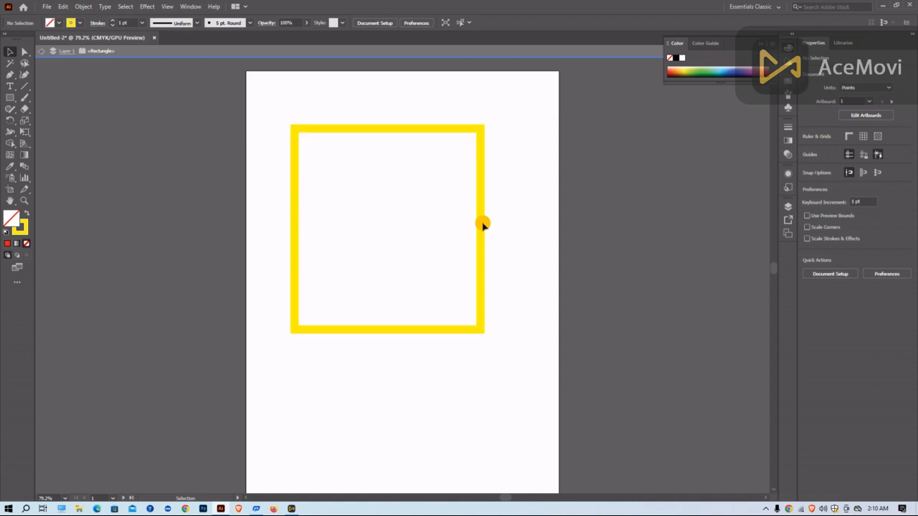
pyautogui.scroll(-1, 316, 128)
pyautogui.scroll(-1, 389, 193)
pyautogui.scroll(2, 344, 222)
pyautogui.scroll(1, 359, 272)
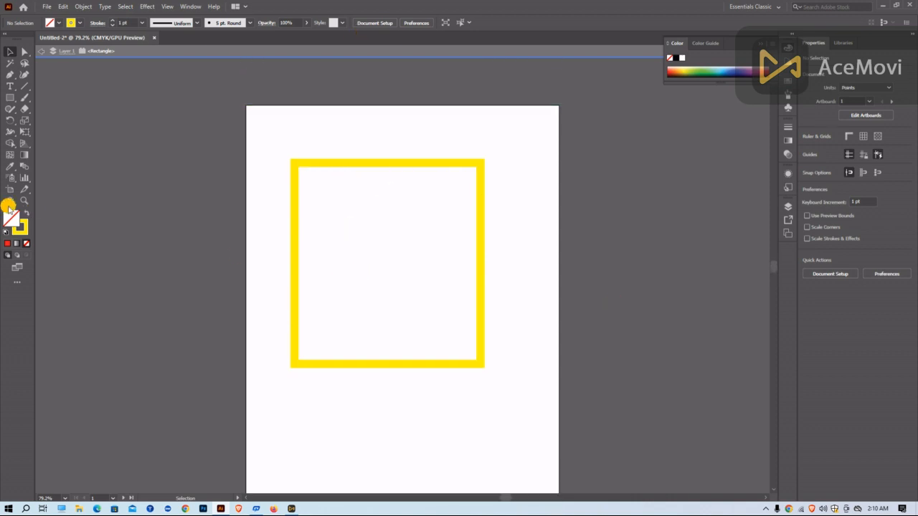
pyautogui.scroll(-5, 465, 296)
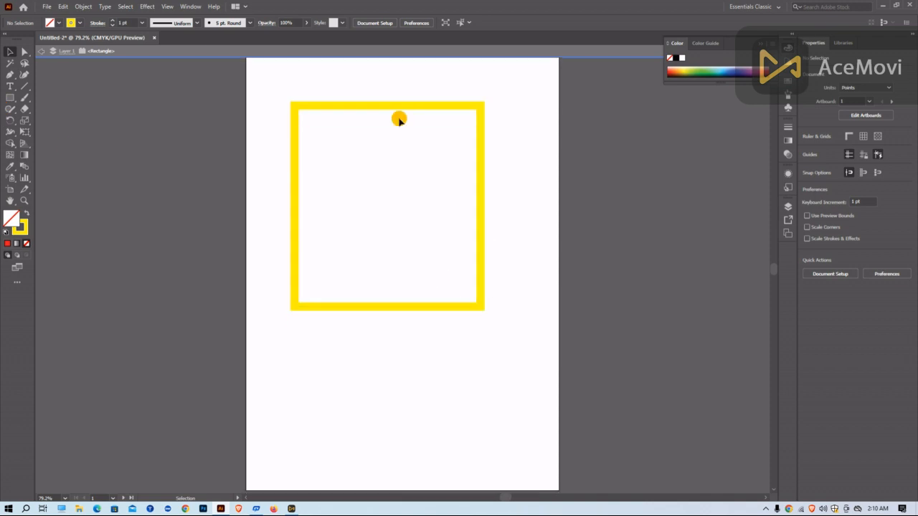
pyautogui.scroll(2, 495, 195)
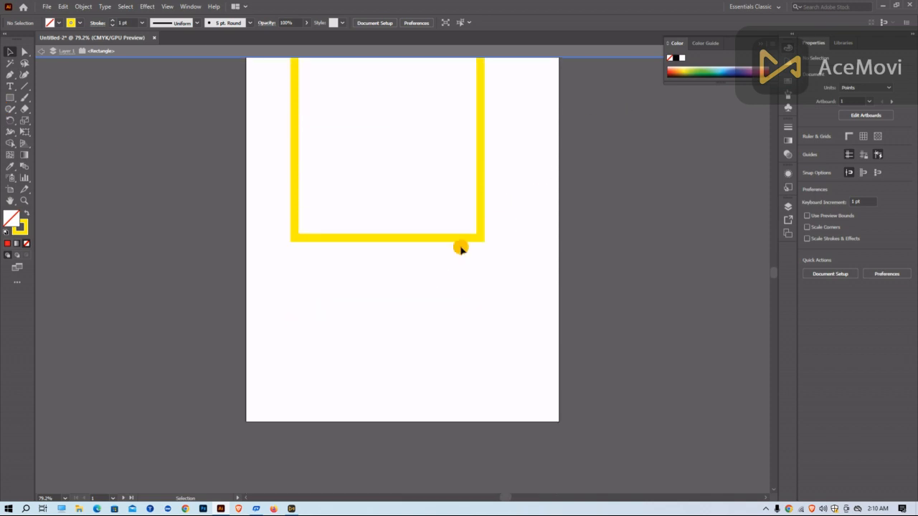
pyautogui.scroll(2, 459, 245)
pyautogui.scroll(-1, 466, 244)
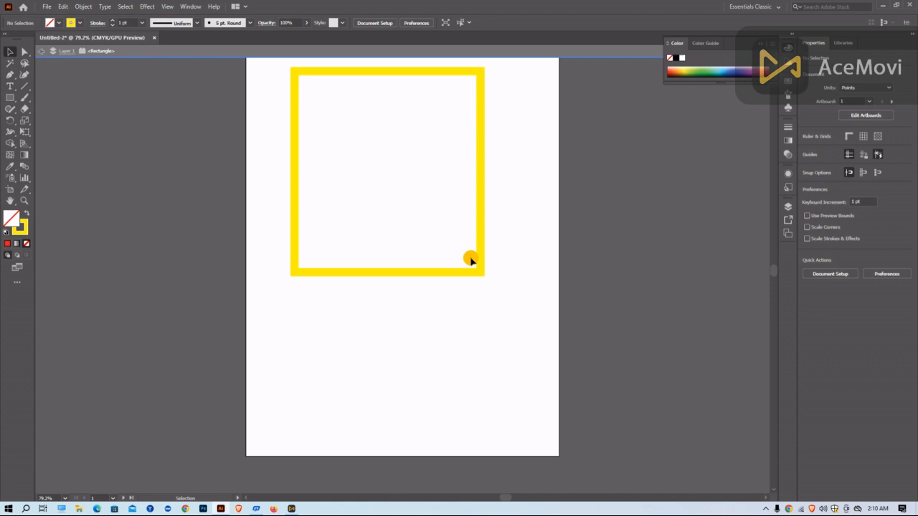
pyautogui.scroll(1, 466, 294)
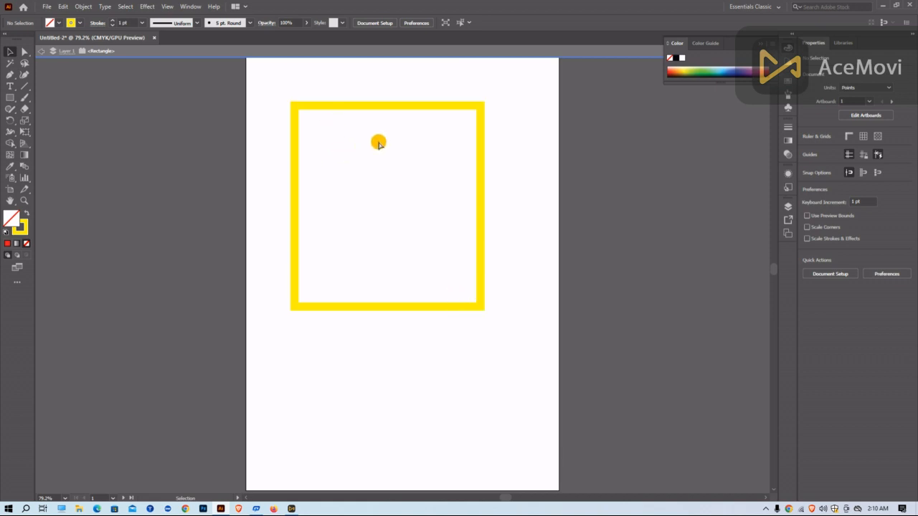
# Step: Step back through the recent fill and stroke edits to restore the rectangle's red fill and 5 pt yellow stroke
pyautogui.hotkey('ctrl', 'z')
pyautogui.hotkey('ctrl', 'z')
pyautogui.hotkey('ctrl', 'z')
pyautogui.hotkey('ctrl', 'z')
pyautogui.hotkey('ctrl', 'z')
pyautogui.hotkey('ctrl', 'z')
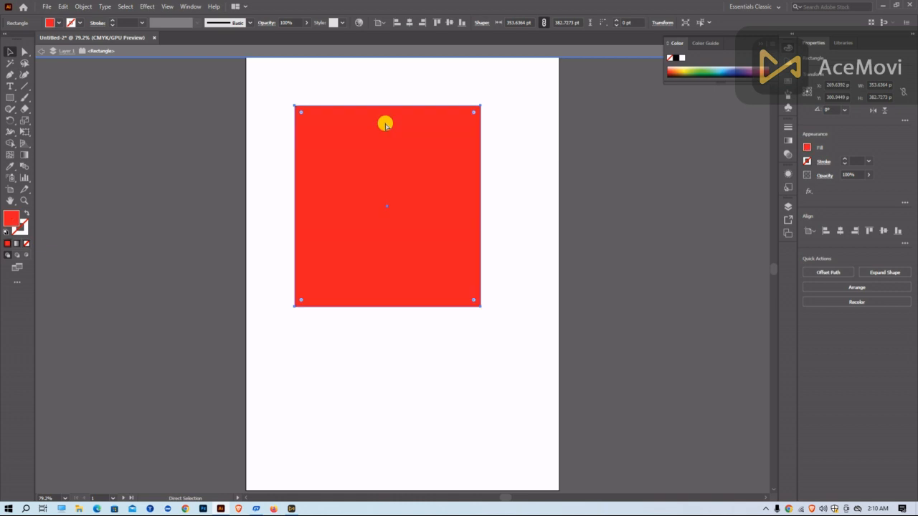
pyautogui.hotkey('ctrl', 'shift', 'z')
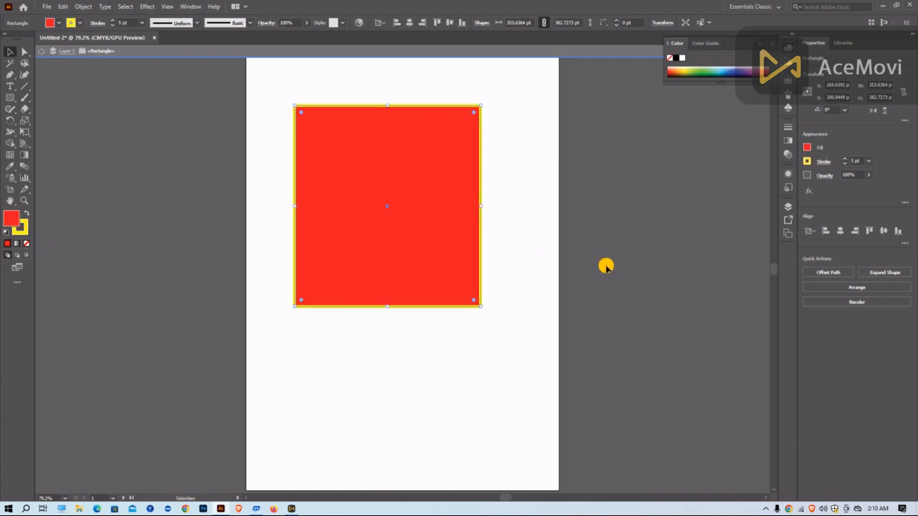
# Step: Leave isolation mode and delete the red rectangle with the yellow stroke from the artboard
pyautogui.doubleClick(592, 217)
pyautogui.hotkey('shift', 'x')
pyautogui.click(9, 53)
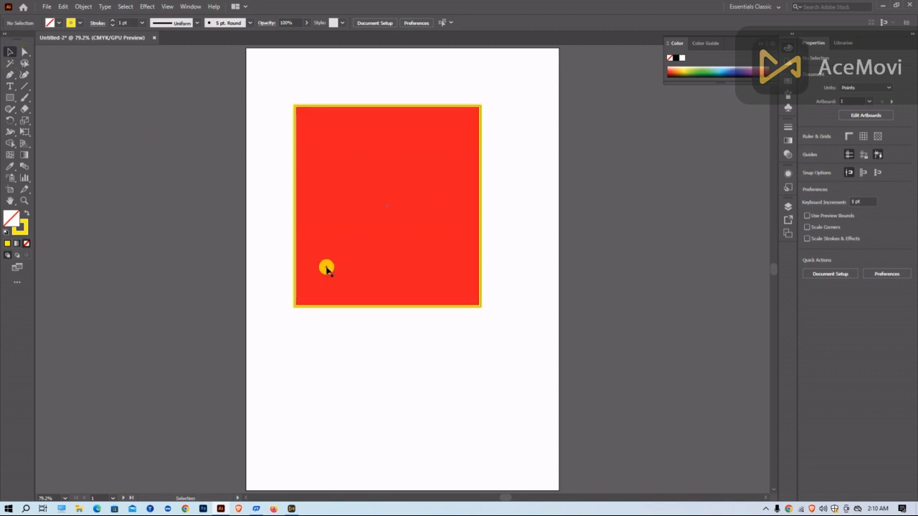
pyautogui.click(375, 189)
pyautogui.press('Delete')
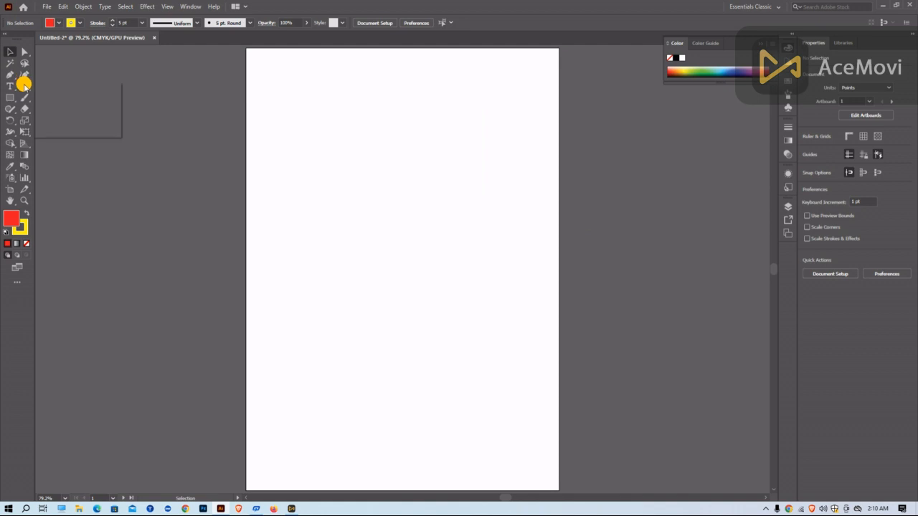
# Step: Draw a near-vertical line about 194 pt long in the upper middle of the artboard with the Line Segment tool
pyautogui.moveTo(25, 85); pyautogui.dragTo(79, 83)
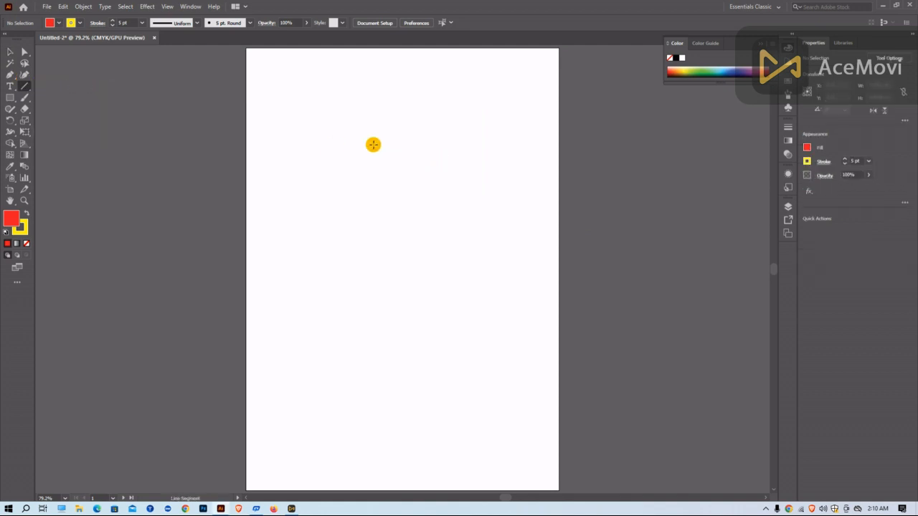
pyautogui.moveTo(372, 144); pyautogui.dragTo(372, 246)
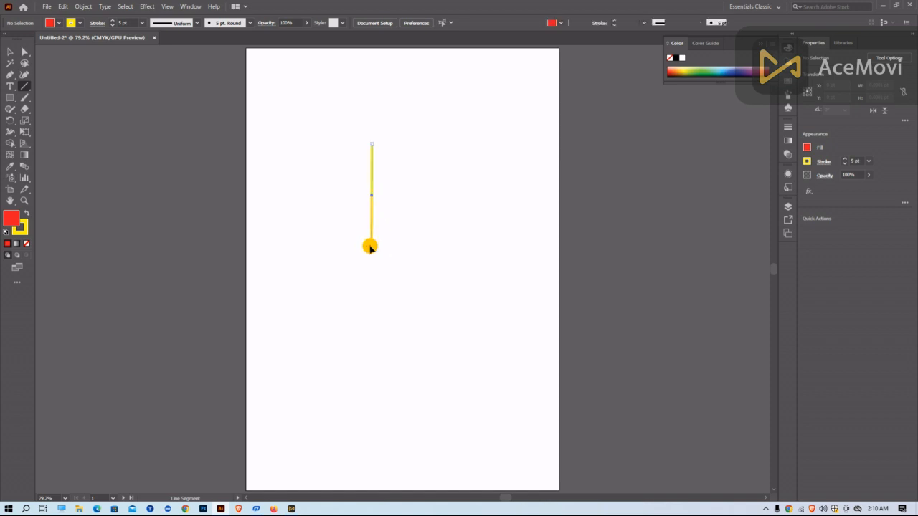
pyautogui.scroll(2, 494, 215)
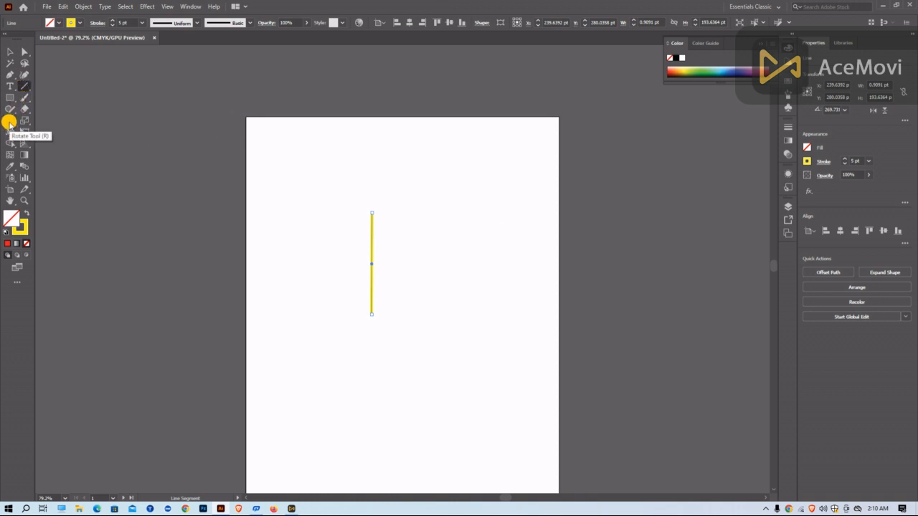
# Step: Rotate the yellow line by 5° and add a copy of it rotated by a further 10°
pyautogui.doubleClick(9, 124)
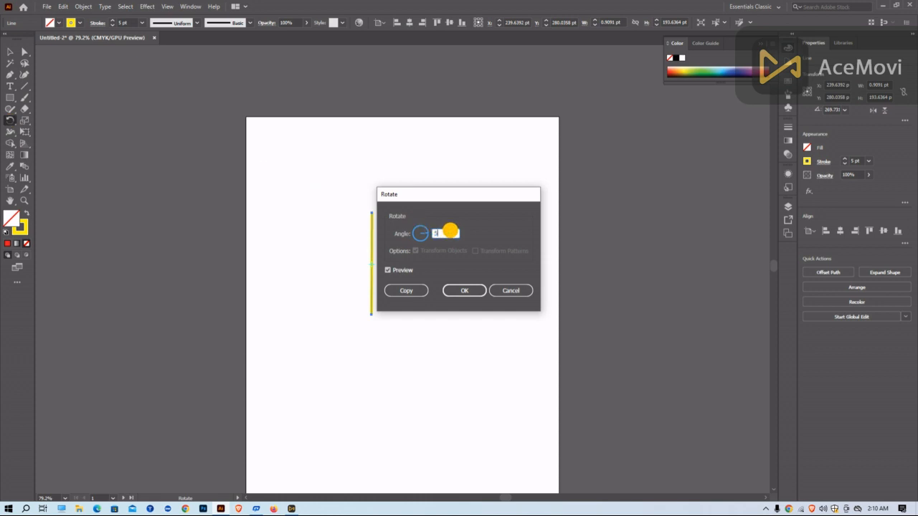
pyautogui.click(465, 290)
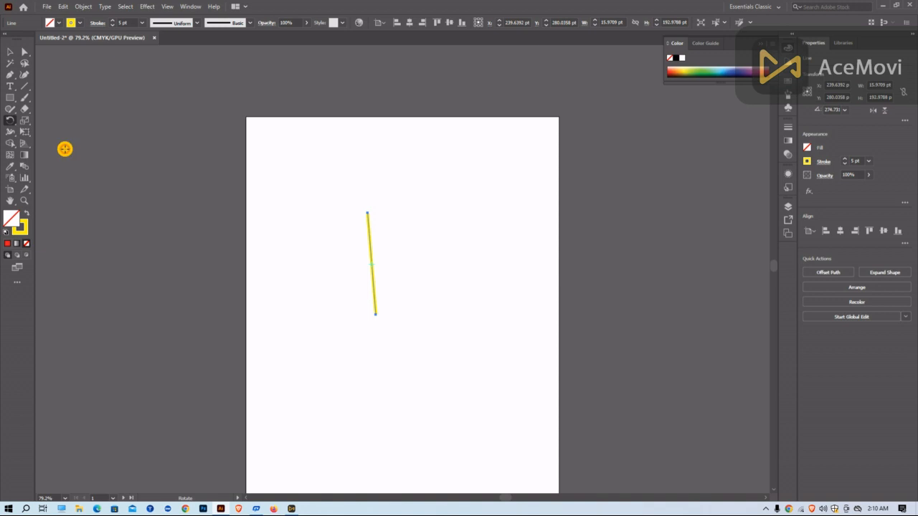
pyautogui.doubleClick(12, 119)
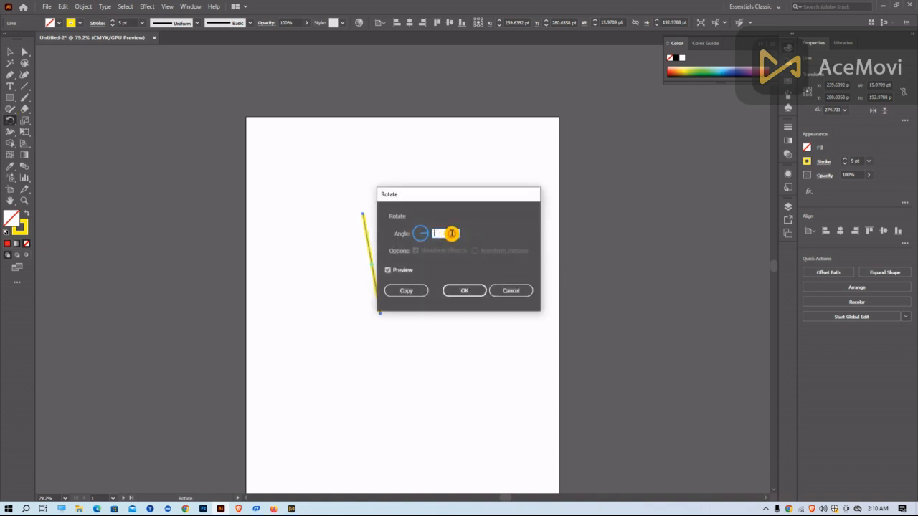
pyautogui.write('10')
pyautogui.click(407, 290)
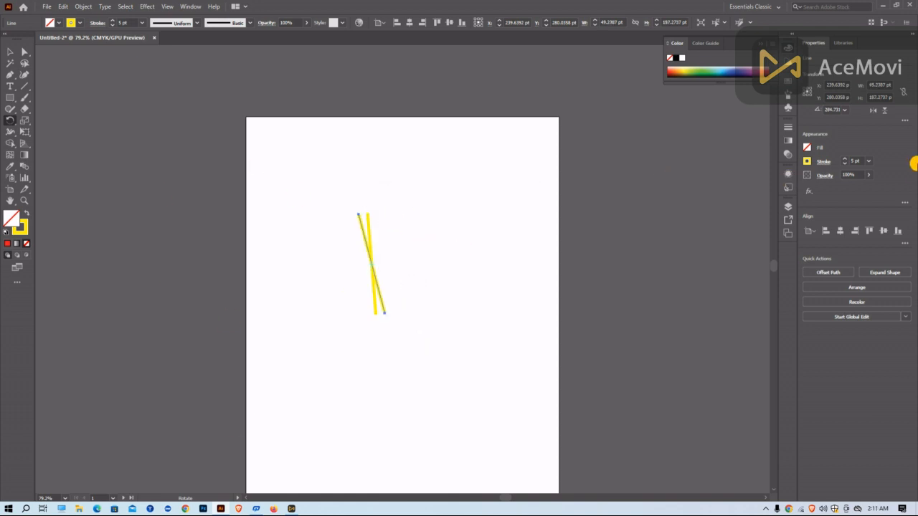
# Step: Repeat the 10° rotated copy of the line until the rays form a full circular sunburst
pyautogui.hotkey('ctrl', 'd')
pyautogui.hotkey('ctrl', 'd')
pyautogui.hotkey('ctrl', 'd')
pyautogui.hotkey('ctrl', 'd')
pyautogui.hotkey('ctrl', 'd')
pyautogui.hotkey('ctrl', 'd')
pyautogui.hotkey('ctrl', 'd')
pyautogui.hotkey('ctrl', 'd')
pyautogui.hotkey('ctrl', 'd')
pyautogui.hotkey('ctrl', 'd')
pyautogui.hotkey('ctrl', 'd')
pyautogui.hotkey('ctrl', 'd')
pyautogui.hotkey('ctrl', 'd')
pyautogui.hotkey('ctrl', 'd')
pyautogui.hotkey('ctrl', 'd')
pyautogui.hotkey('ctrl', 'd')
pyautogui.hotkey('ctrl', 'd')
pyautogui.hotkey('ctrl', 'd')
pyautogui.hotkey('ctrl', 'd')
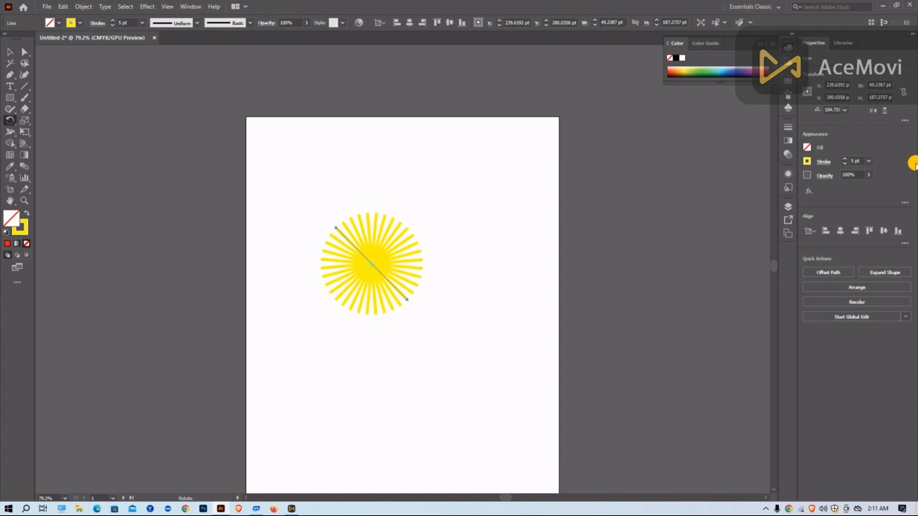
pyautogui.hotkey('ctrl', 'd')
pyautogui.hotkey('ctrl', 'd')
pyautogui.hotkey('ctrl', 'd')
pyautogui.hotkey('ctrl', 'd')
pyautogui.hotkey('ctrl', 'd')
pyautogui.hotkey('ctrl', 'd')
pyautogui.hotkey('ctrl', 'd')
pyautogui.hotkey('ctrl', 'd')
pyautogui.hotkey('ctrl', 'd')
pyautogui.hotkey('ctrl', 'd')
pyautogui.hotkey('ctrl', 'd')
pyautogui.hotkey('ctrl', 'd')
pyautogui.hotkey('ctrl', 'd')
pyautogui.hotkey('ctrl', 'd')
pyautogui.hotkey('ctrl', 'd')
pyautogui.hotkey('ctrl', 'd')
pyautogui.hotkey('ctrl', 'd')
# Step: Select all the rays of the sunburst and move them to the artboard's upper edge, centred at about X 313 pt, Y 96 pt
pyautogui.click(25, 52)
pyautogui.moveTo(299, 192); pyautogui.dragTo(472, 314)
pyautogui.moveTo(374, 271); pyautogui.dragTo(300, 174)
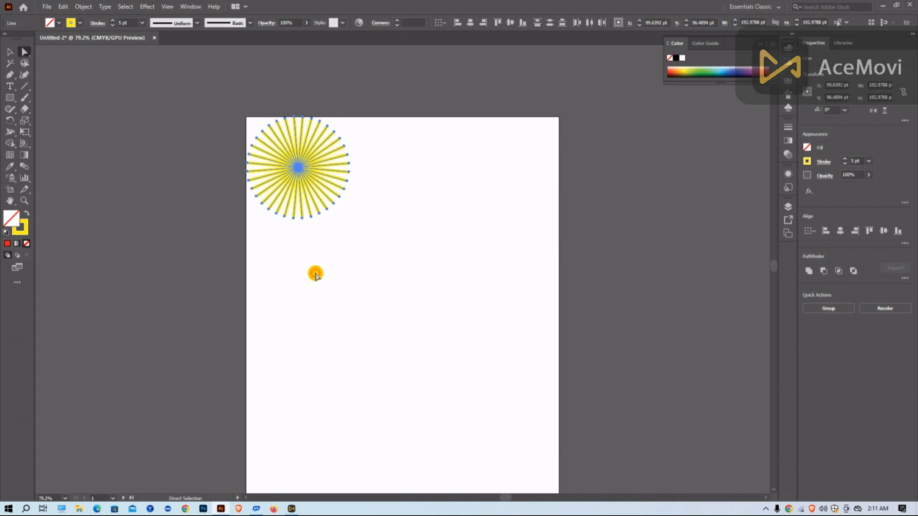
pyautogui.scroll(2, 384, 202)
pyautogui.moveTo(301, 237); pyautogui.dragTo(411, 239)
pyautogui.scroll(-3, 437, 271)
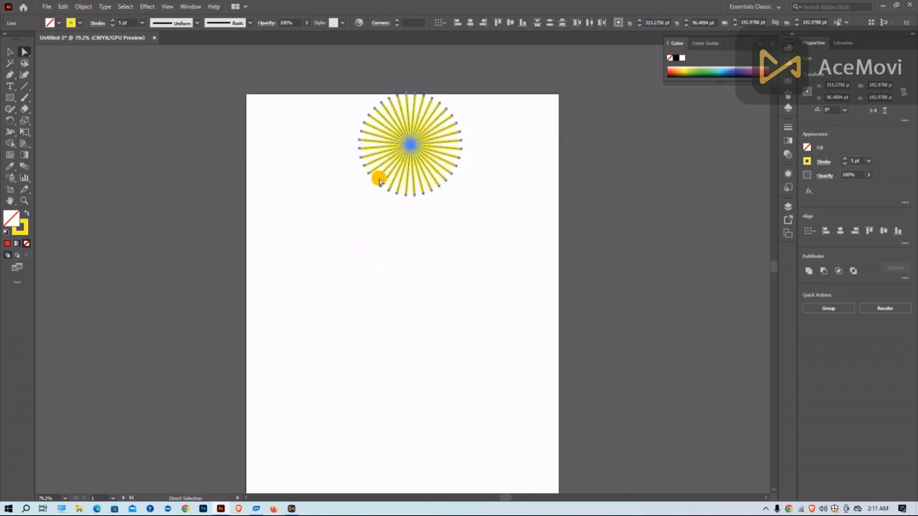
pyautogui.scroll(-1, 379, 180)
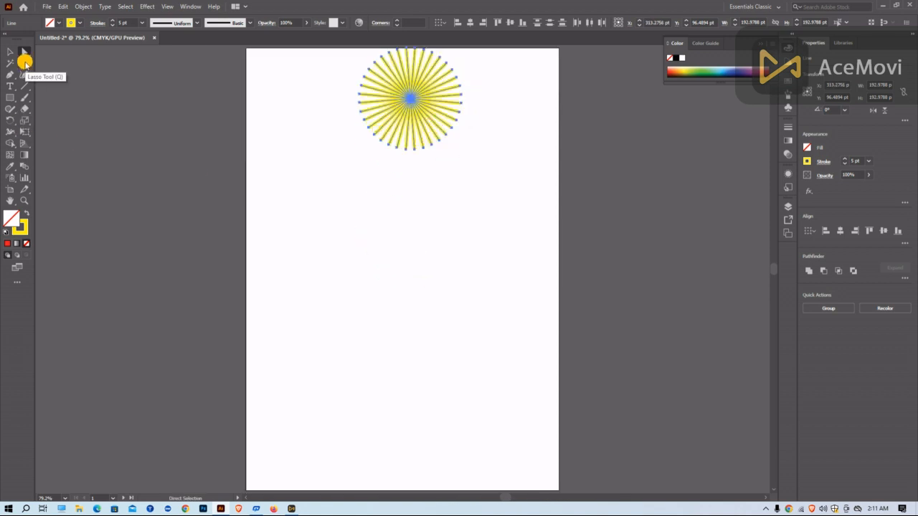
# Step: Draw an arc about 100 pt wide and 155 pt high below the sunburst with the Arc tool
pyautogui.click(23, 86)
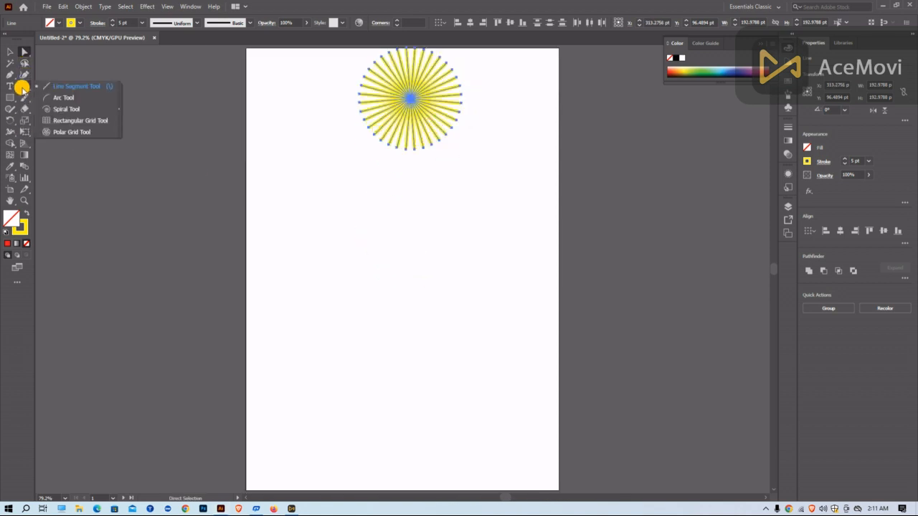
pyautogui.click(64, 98)
pyautogui.moveTo(357, 208); pyautogui.dragTo(409, 290)
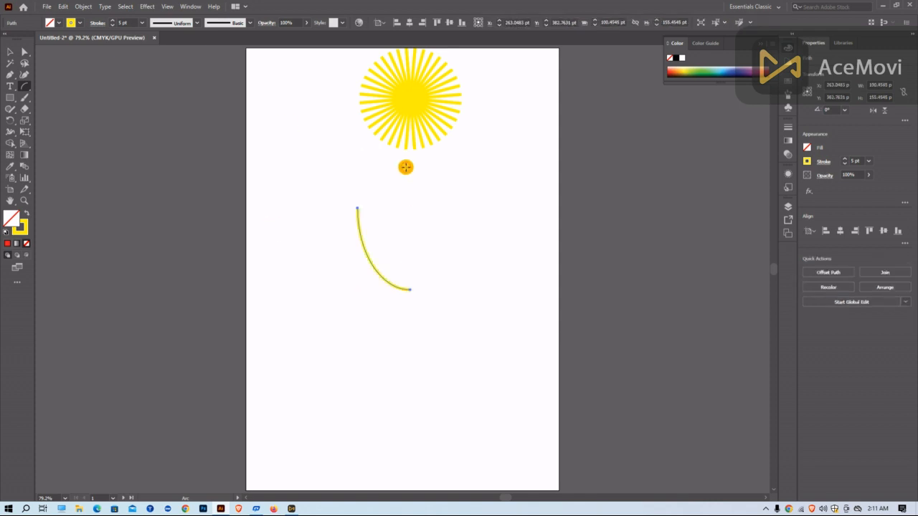
# Step: Rotate the arc by 5° and add a copy of it rotated by a further 10°
pyautogui.doubleClick(8, 122)
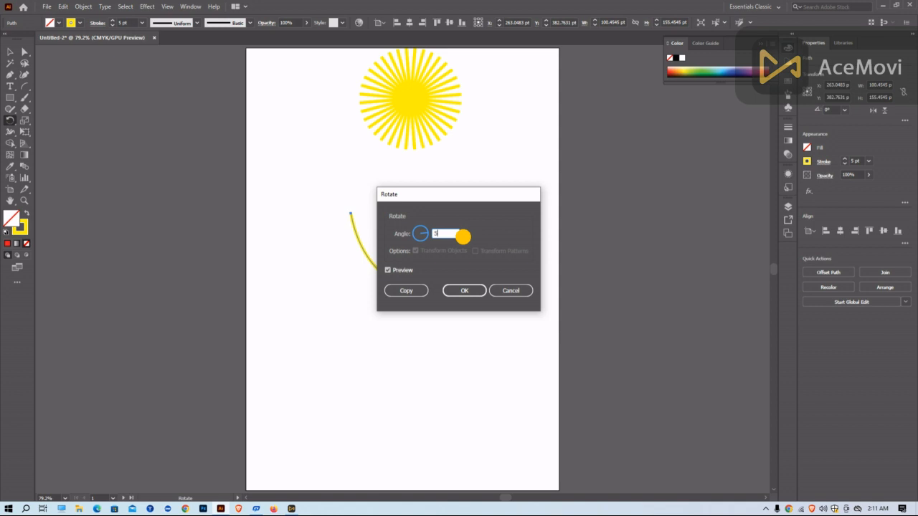
pyautogui.click(454, 287)
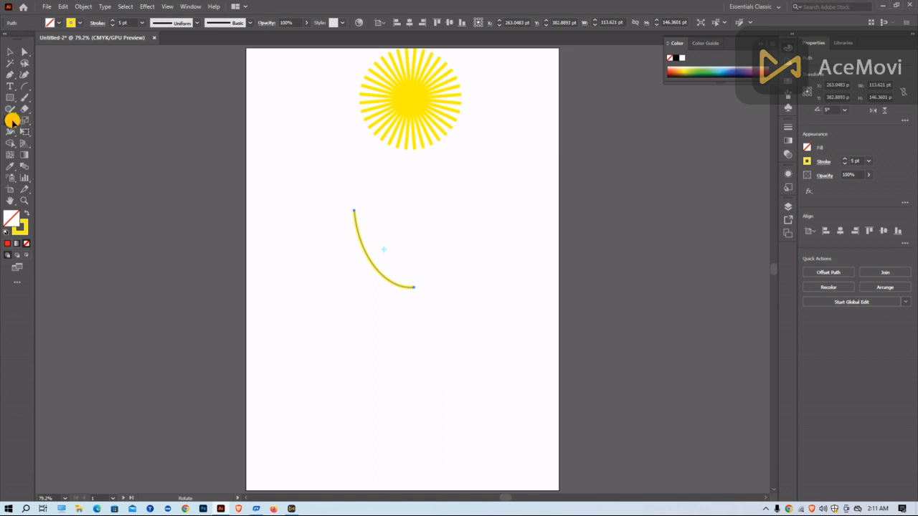
pyautogui.keyDown('alt'); pyautogui.click(367, 244); pyautogui.keyUp('alt')
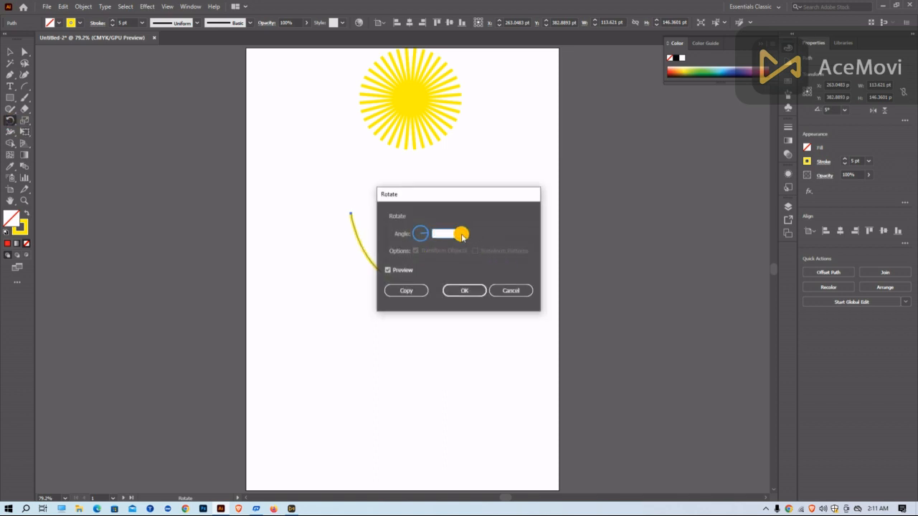
pyautogui.write('10')
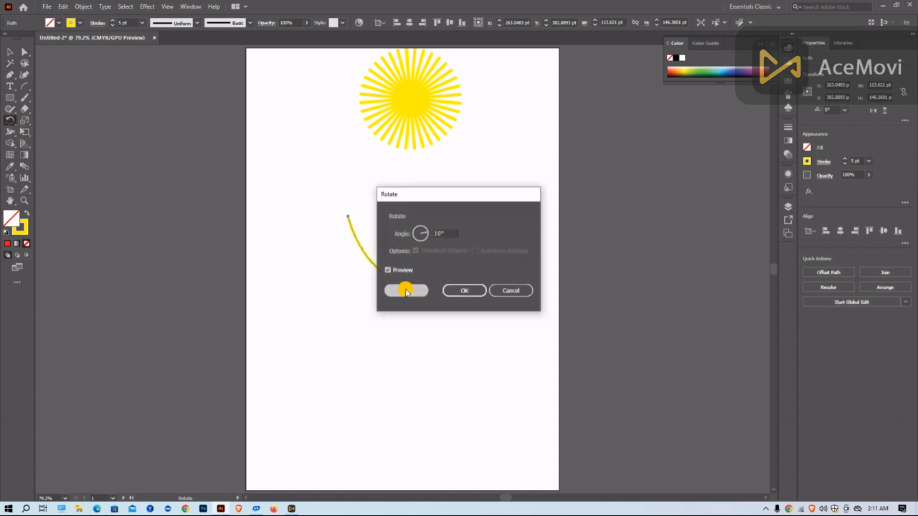
pyautogui.click(406, 289)
# Step: Repeat the 10° rotated copy of the arc until the curves form a complete yellow ring pattern
pyautogui.hotkey('ctrl', 'd')
pyautogui.hotkey('ctrl', 'd')
pyautogui.hotkey('ctrl', 'd')
pyautogui.hotkey('ctrl', 'd')
pyautogui.hotkey('ctrl', 'd')
pyautogui.hotkey('ctrl', 'd')
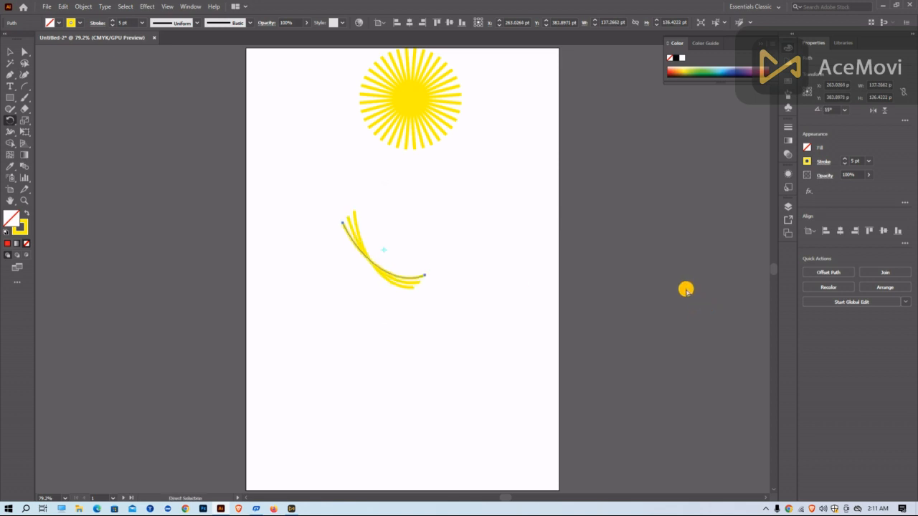
pyautogui.hotkey('ctrl', 'd')
pyautogui.hotkey('ctrl', 'd')
pyautogui.hotkey('ctrl', 'd')
pyautogui.hotkey('ctrl', 'd')
pyautogui.hotkey('ctrl', 'd')
pyautogui.hotkey('ctrl', 'd')
pyautogui.hotkey('ctrl', 'd')
pyautogui.hotkey('ctrl', 'd')
pyautogui.hotkey('ctrl', 'd')
pyautogui.hotkey('ctrl', 'd')
pyautogui.hotkey('ctrl', 'd')
pyautogui.hotkey('ctrl', 'd')
pyautogui.hotkey('ctrl', 'd')
pyautogui.hotkey('ctrl', 'd')
pyautogui.hotkey('ctrl', 'd')
pyautogui.hotkey('ctrl', 'd')
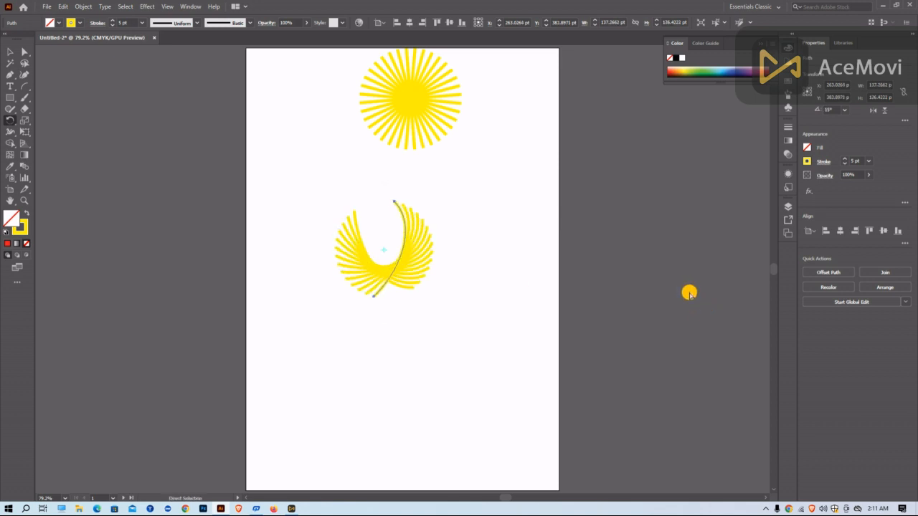
pyautogui.hotkey('ctrl', 'd')
pyautogui.hotkey('ctrl', 'd')
pyautogui.hotkey('ctrl', 'd')
pyautogui.hotkey('ctrl', 'd')
pyautogui.hotkey('ctrl', 'd')
pyautogui.hotkey('ctrl', 'd')
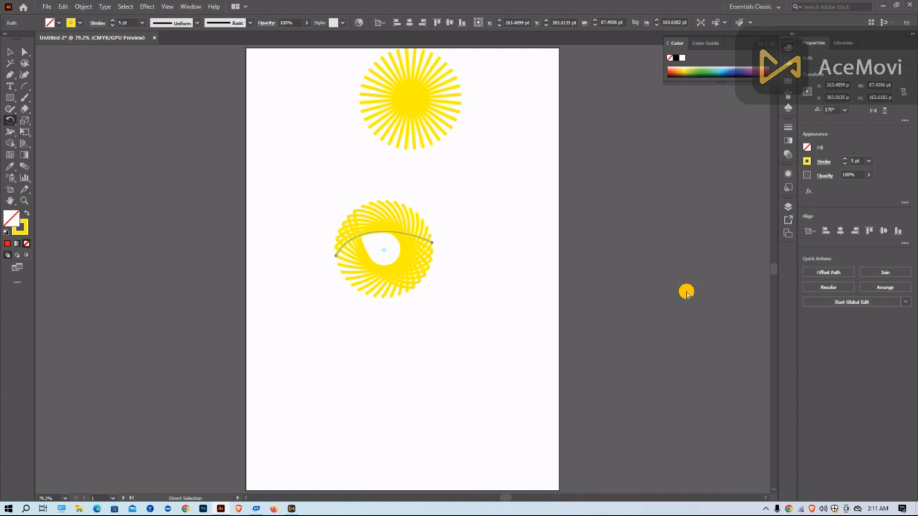
pyautogui.hotkey('ctrl', 'd')
pyautogui.hotkey('ctrl', 'd')
pyautogui.hotkey('ctrl', 'd')
pyautogui.hotkey('ctrl', 'd')
pyautogui.hotkey('ctrl', 'd')
pyautogui.hotkey('ctrl', 'd')
pyautogui.hotkey('ctrl', 'd')
pyautogui.hotkey('ctrl', 'd')
pyautogui.hotkey('ctrl', 'd')
pyautogui.hotkey('ctrl', 'd')
pyautogui.hotkey('ctrl', 'd')
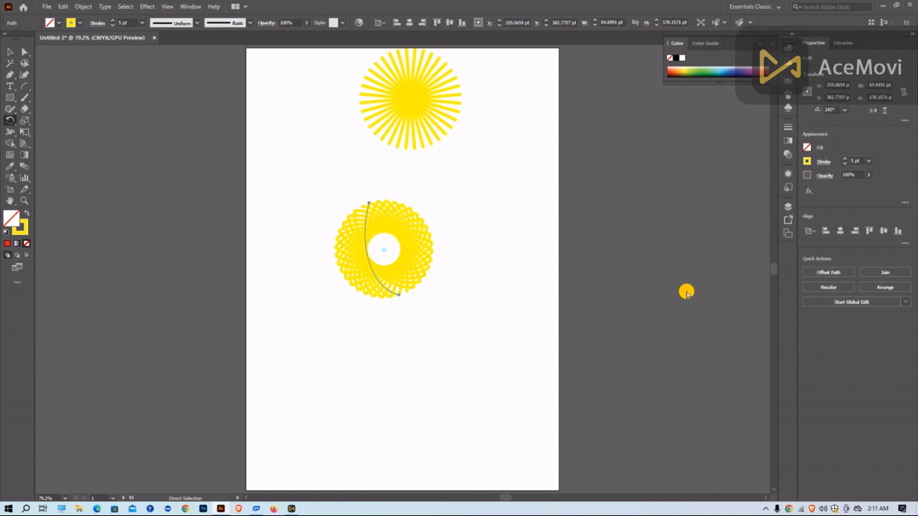
pyautogui.hotkey('ctrl', 'd')
pyautogui.hotkey('ctrl', 'd')
pyautogui.hotkey('ctrl', 'd')
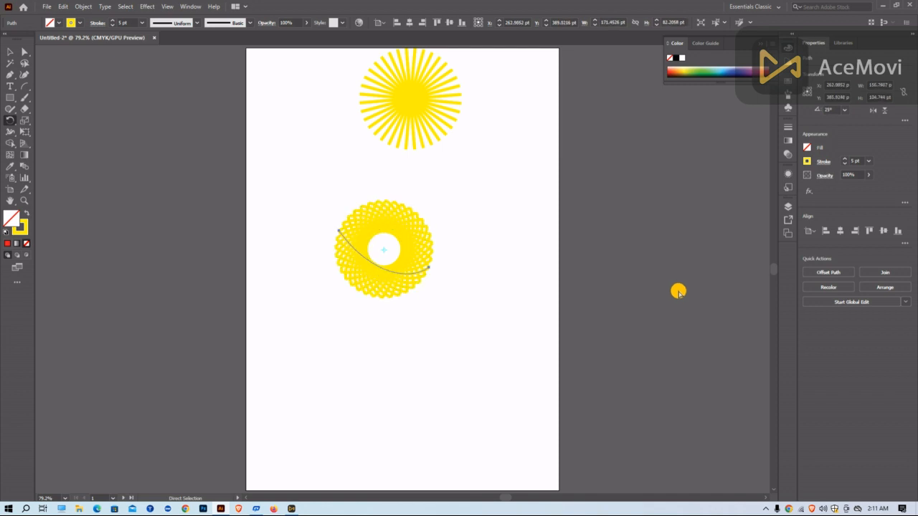
# Step: Change the selected arc's stroke to magenta and repeat its rotated copy until magenta arcs cover the whole ring
pyautogui.click(82, 24)
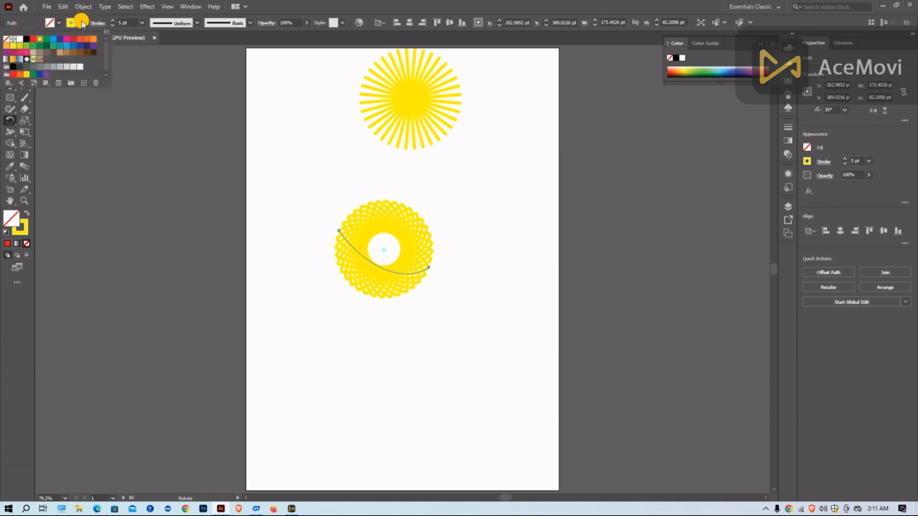
pyautogui.click(67, 39)
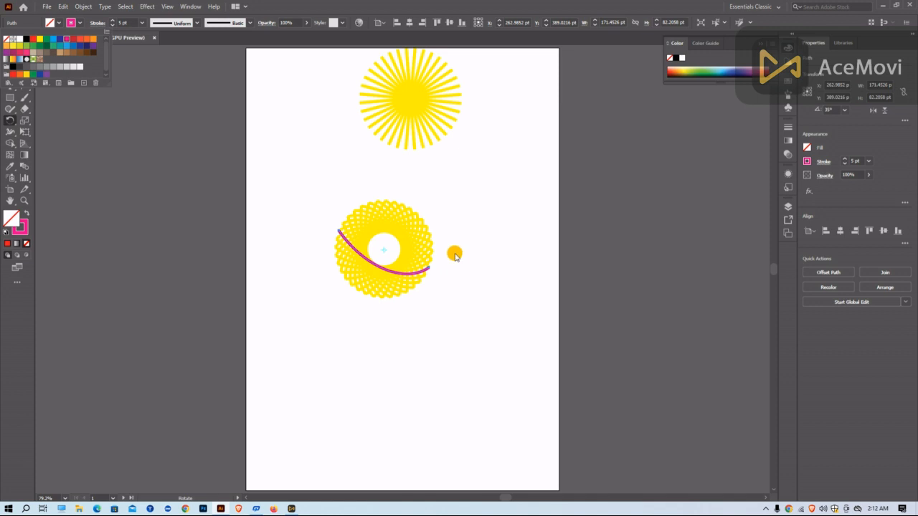
pyautogui.hotkey('ctrl', 'd')
pyautogui.hotkey('ctrl', 'd')
pyautogui.hotkey('ctrl', 'd')
pyautogui.hotkey('ctrl', 'd')
pyautogui.hotkey('ctrl', 'd')
pyautogui.hotkey('ctrl', 'd')
pyautogui.hotkey('ctrl', 'd')
pyautogui.hotkey('ctrl', 'd')
pyautogui.hotkey('ctrl', 'd')
pyautogui.hotkey('ctrl', 'd')
pyautogui.hotkey('ctrl', 'd')
pyautogui.hotkey('ctrl', 'd')
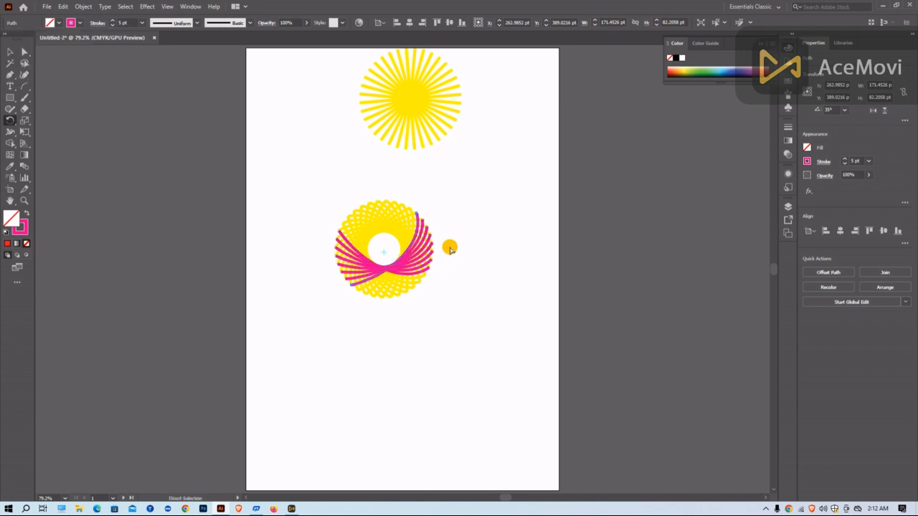
pyautogui.hotkey('ctrl', 'd')
pyautogui.hotkey('ctrl', 'd')
pyautogui.hotkey('ctrl', 'd')
pyautogui.hotkey('ctrl', 'd')
pyautogui.hotkey('ctrl', 'd')
pyautogui.hotkey('ctrl', 'd')
pyautogui.hotkey('ctrl', 'd')
pyautogui.hotkey('ctrl', 'd')
pyautogui.hotkey('ctrl', 'd')
pyautogui.hotkey('ctrl', 'd')
pyautogui.hotkey('ctrl', 'd')
pyautogui.hotkey('ctrl', 'd')
pyautogui.hotkey('ctrl', 'd')
pyautogui.hotkey('ctrl', 'd')
pyautogui.hotkey('ctrl', 'd')
pyautogui.hotkey('ctrl', 'd')
pyautogui.hotkey('ctrl', 'd')
pyautogui.hotkey('ctrl', 'd')
pyautogui.hotkey('ctrl', 'd')
pyautogui.hotkey('ctrl', 'd')
pyautogui.hotkey('ctrl', 'd')
pyautogui.hotkey('ctrl', 'd')
pyautogui.hotkey('ctrl', 'd')
pyautogui.hotkey('ctrl', 'd')
pyautogui.hotkey('ctrl', 'd')
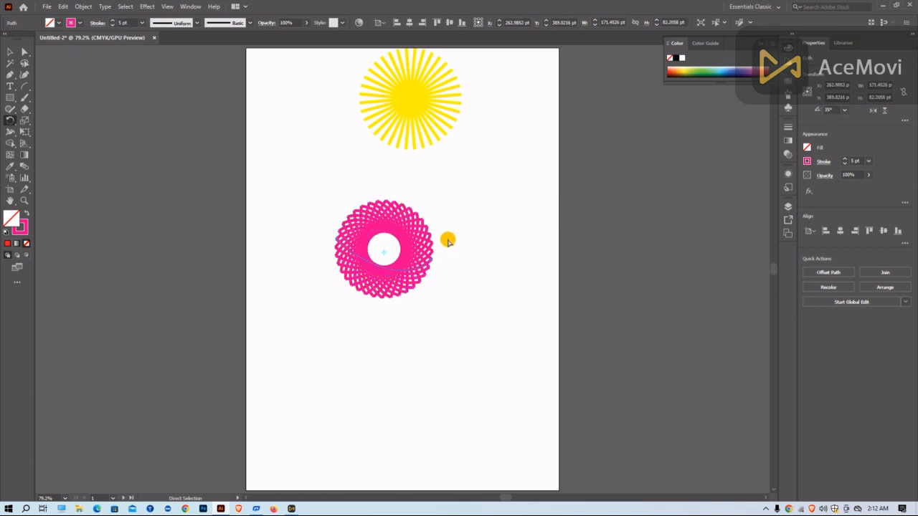
# Step: Select all arcs of the magenta ring and move them to the artboard's upper-left corner beside the sunburst, at about X 102 pt, Y 105 pt
pyautogui.scroll(-2, 388, 347)
pyautogui.scroll(2, 387, 348)
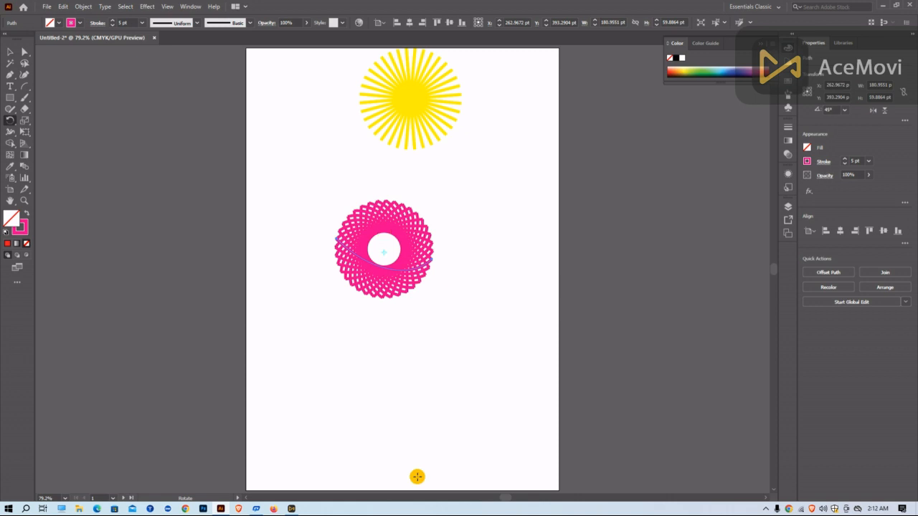
pyautogui.scroll(-2, 399, 213)
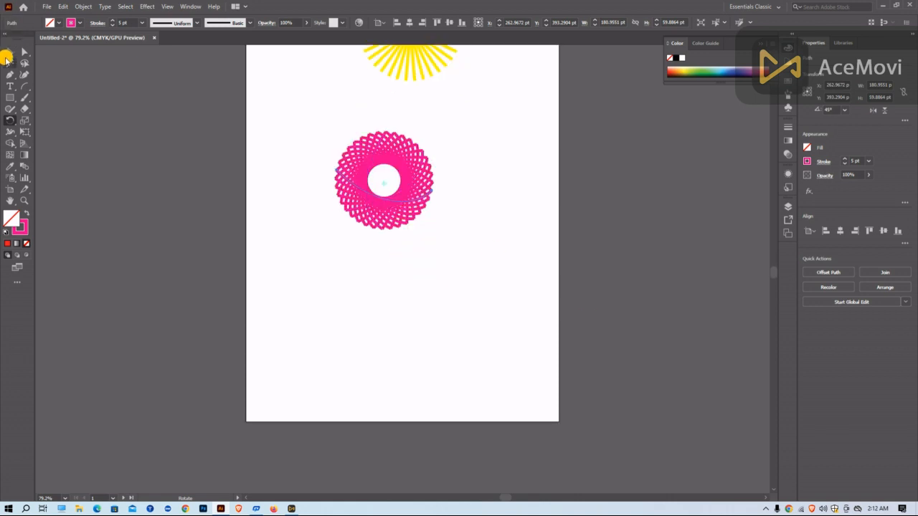
pyautogui.click(10, 52)
pyautogui.moveTo(420, 187); pyautogui.dragTo(494, 250)
pyautogui.scroll(2, 423, 183)
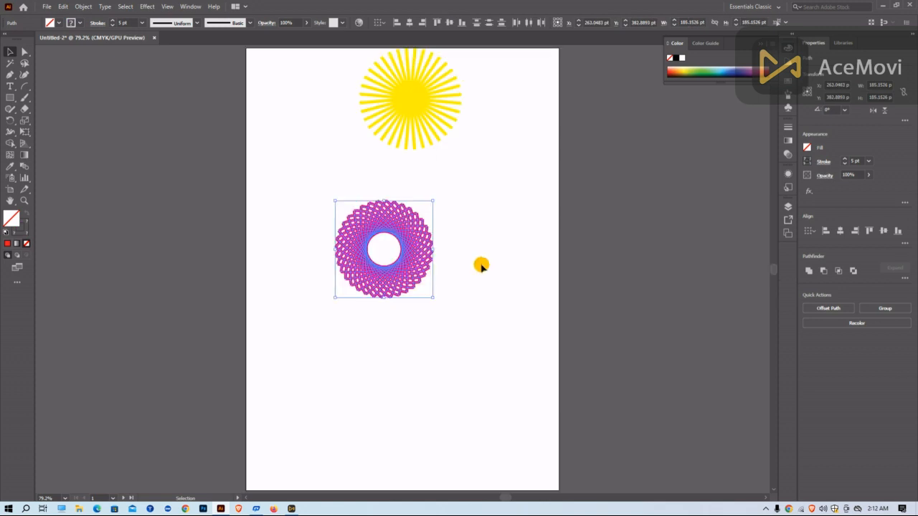
pyautogui.scroll(1, 481, 266)
pyautogui.moveTo(391, 284); pyautogui.dragTo(313, 189)
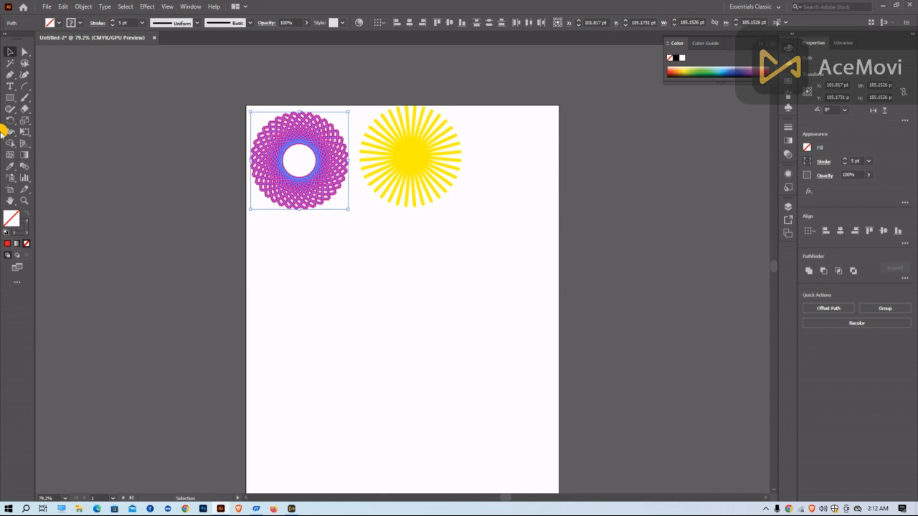
pyautogui.click(24, 51)
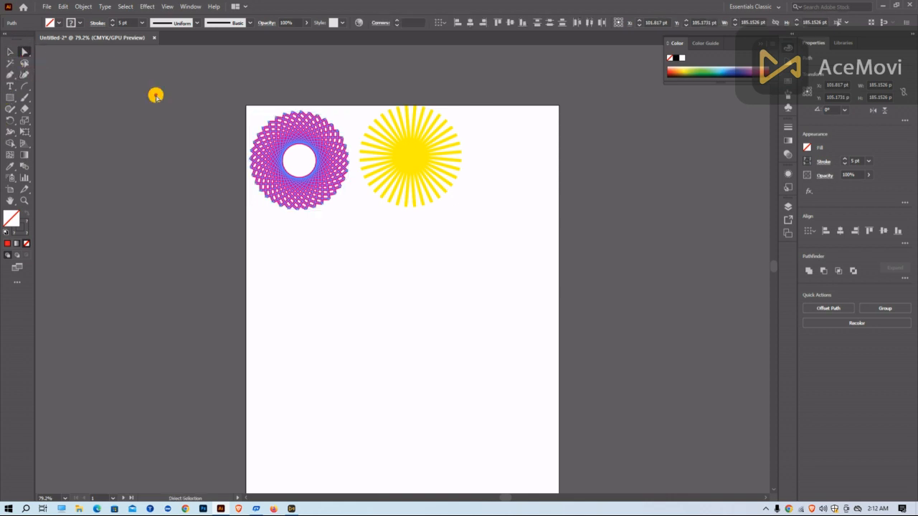
pyautogui.scroll(-1, 396, 227)
pyautogui.scroll(1, 396, 228)
# Step: Draw a spiral about 105 × 101 pt on the artboard below the magenta ring and the sunburst
pyautogui.click(14, 53)
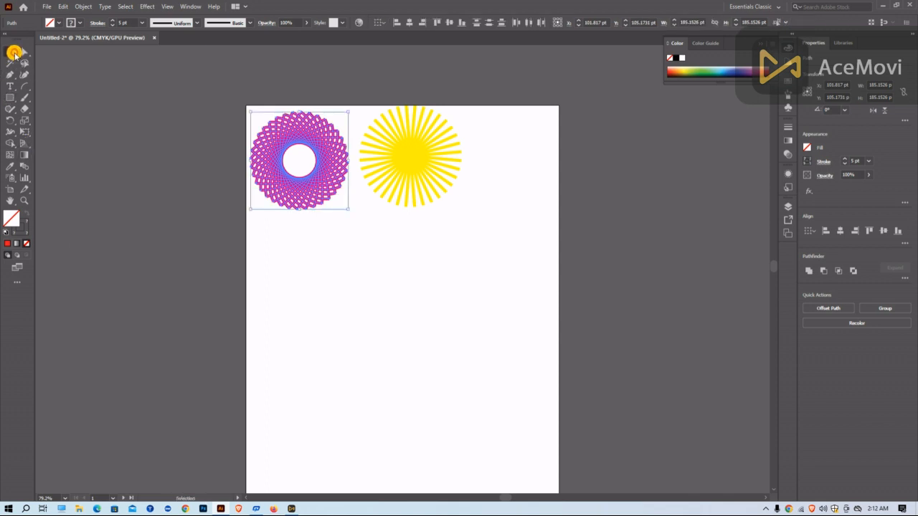
pyautogui.click(22, 85)
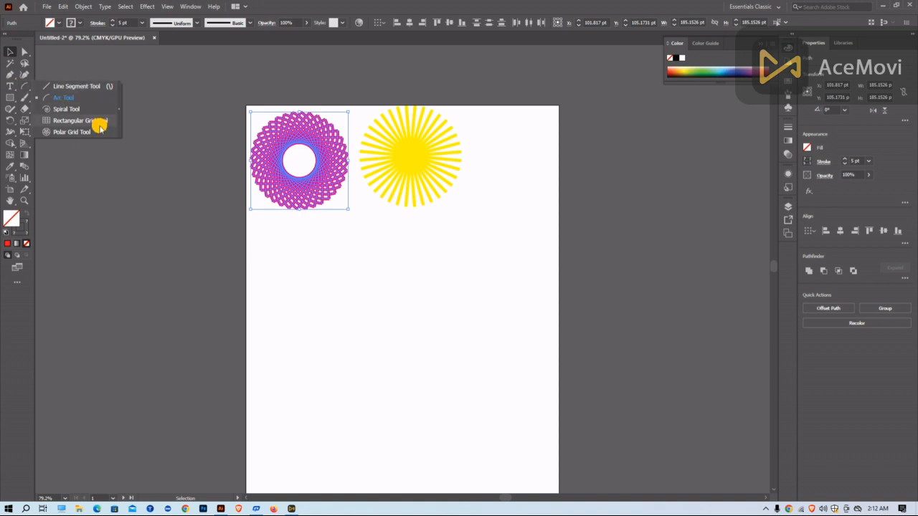
pyautogui.scroll(1, 99, 109)
pyautogui.scroll(-2, 99, 107)
pyautogui.click(23, 84)
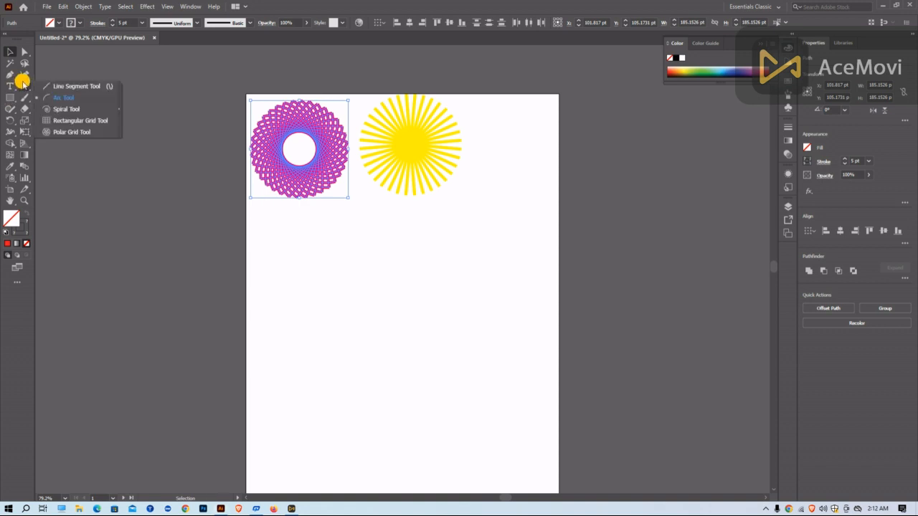
pyautogui.click(78, 111)
pyautogui.moveTo(358, 263); pyautogui.dragTo(390, 286)
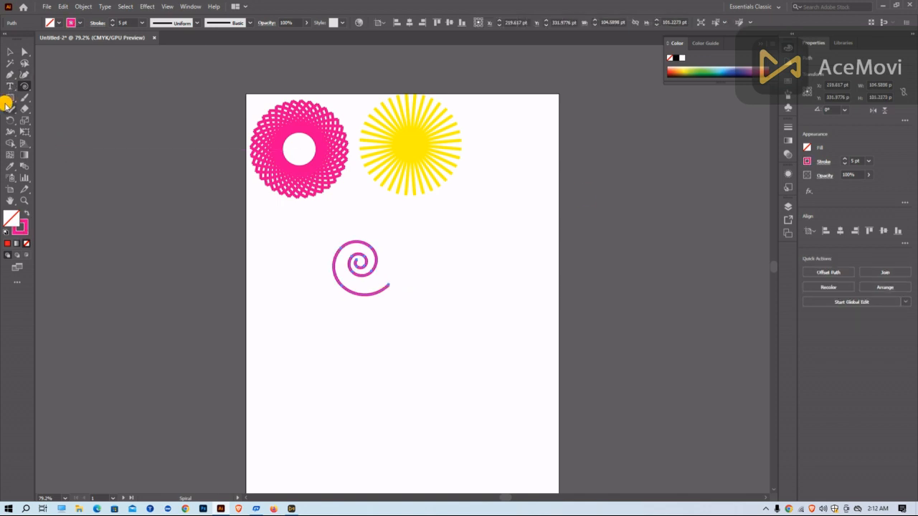
# Step: Rotate the spiral slightly and add a copy of it rotated by a further 15°
pyautogui.doubleClick(10, 119)
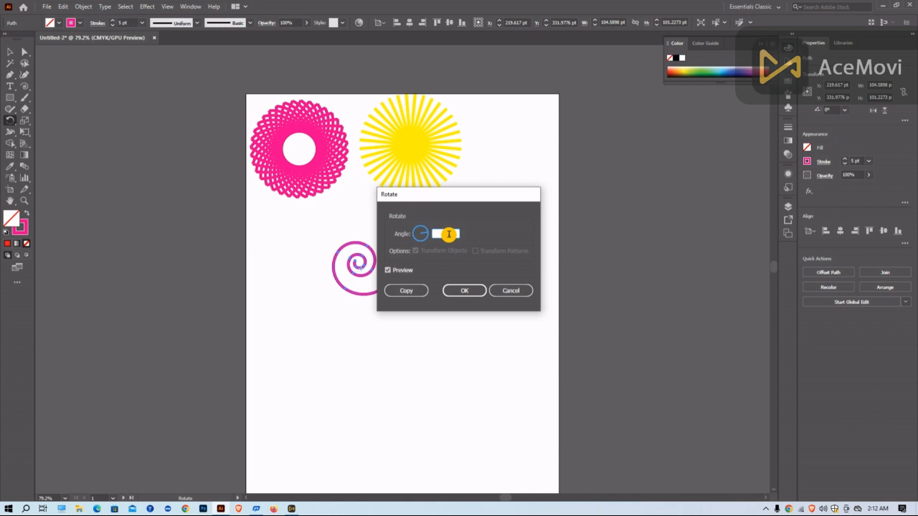
pyautogui.click(465, 291)
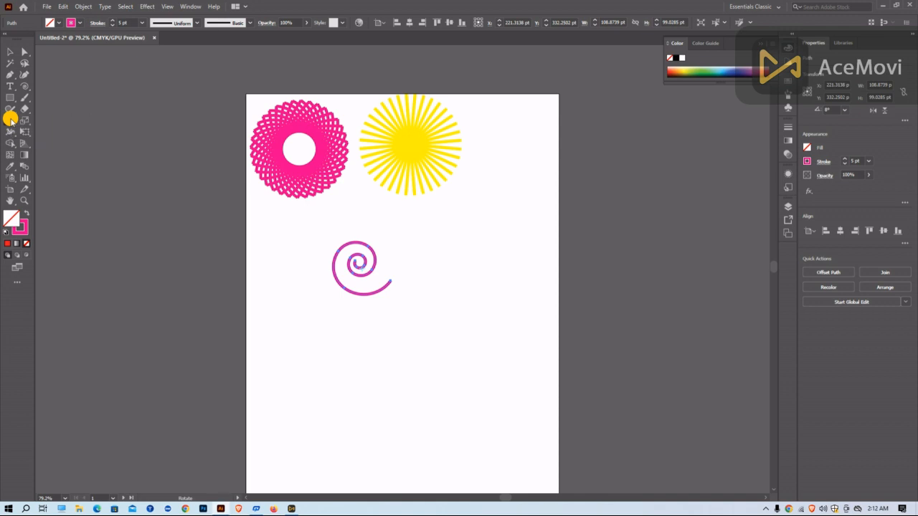
pyautogui.doubleClick(10, 119)
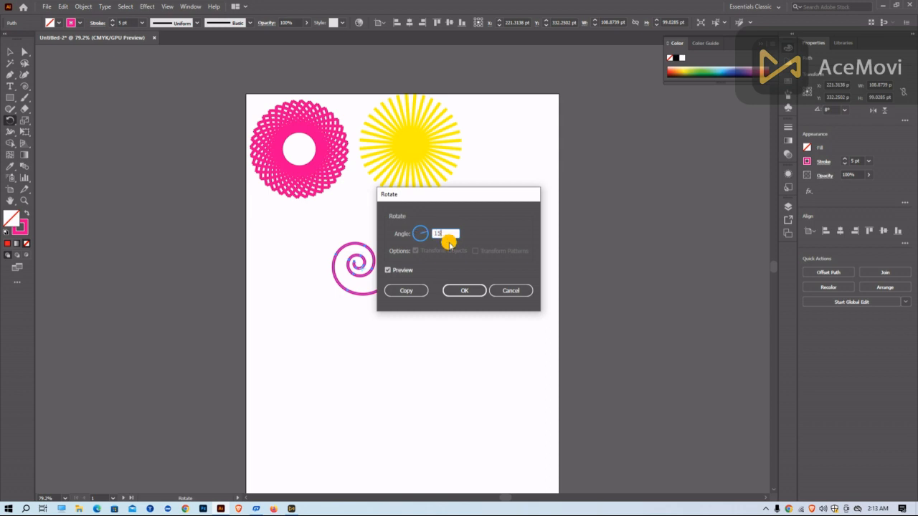
pyautogui.write('15')
pyautogui.click(404, 293)
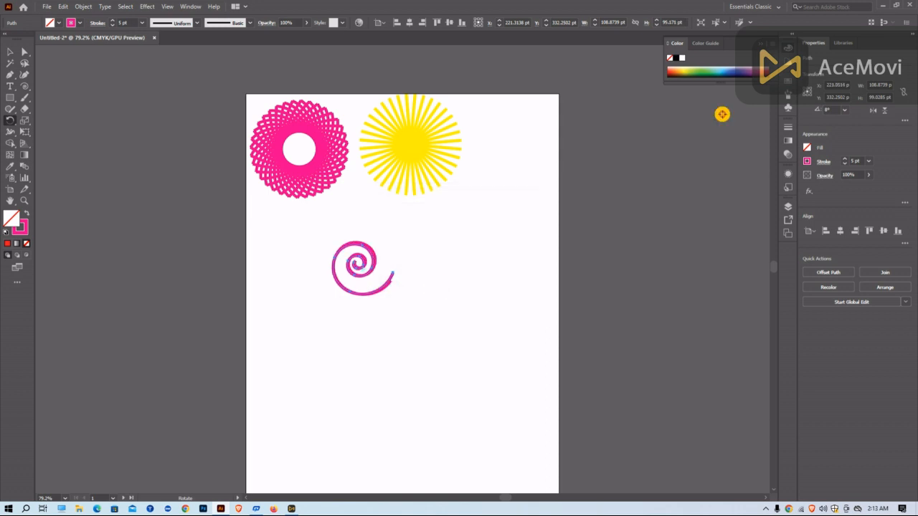
# Step: Repeat the 15° rotated copy of the spiral until the copies fill a solid magenta disc, and deselect it
pyautogui.hotkey('ctrl', 'd')
pyautogui.hotkey('ctrl', 'd')
pyautogui.hotkey('ctrl', 'd')
pyautogui.hotkey('ctrl', 'd')
pyautogui.hotkey('ctrl', 'd')
pyautogui.hotkey('ctrl', 'd')
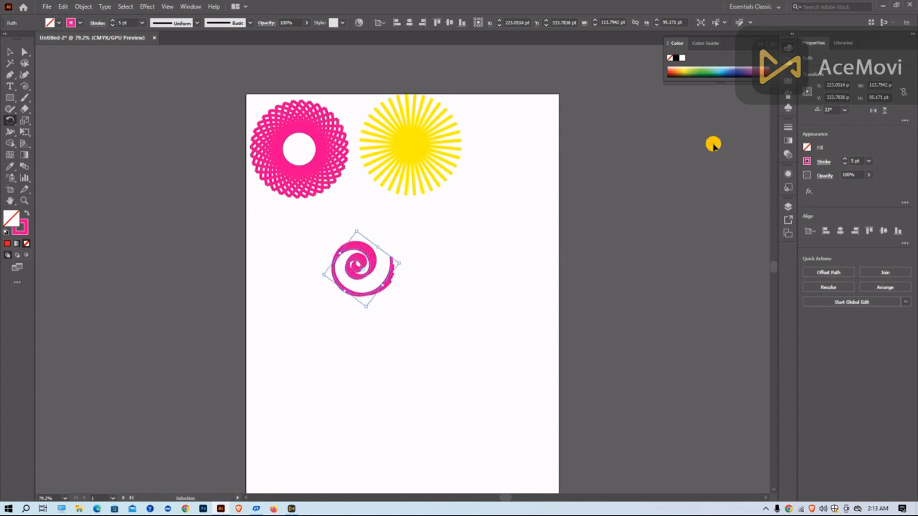
pyautogui.hotkey('ctrl', 'd')
pyautogui.hotkey('ctrl', 'd')
pyautogui.hotkey('ctrl', 'd')
pyautogui.hotkey('ctrl', 'd')
pyautogui.hotkey('ctrl', 'd')
pyautogui.hotkey('ctrl', 'd')
pyautogui.hotkey('ctrl', 'd')
pyautogui.hotkey('ctrl', 'd')
pyautogui.hotkey('ctrl', 'd')
pyautogui.hotkey('ctrl', 'd')
pyautogui.hotkey('ctrl', 'd')
pyautogui.hotkey('ctrl', 'd')
pyautogui.hotkey('ctrl', 'd')
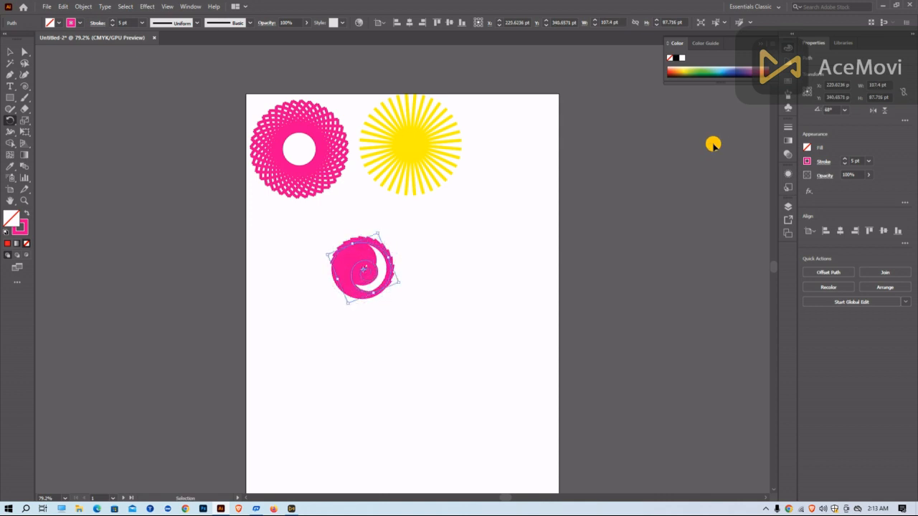
pyautogui.hotkey('ctrl', 'd')
pyautogui.hotkey('ctrl', 'd')
pyautogui.hotkey('ctrl', 'd')
pyautogui.hotkey('ctrl', 'd')
pyautogui.hotkey('ctrl', 'd')
pyautogui.hotkey('ctrl', 'd')
pyautogui.hotkey('ctrl', 'd')
pyautogui.hotkey('ctrl', 'd')
pyautogui.hotkey('ctrl', 'd')
pyautogui.hotkey('ctrl', 'd')
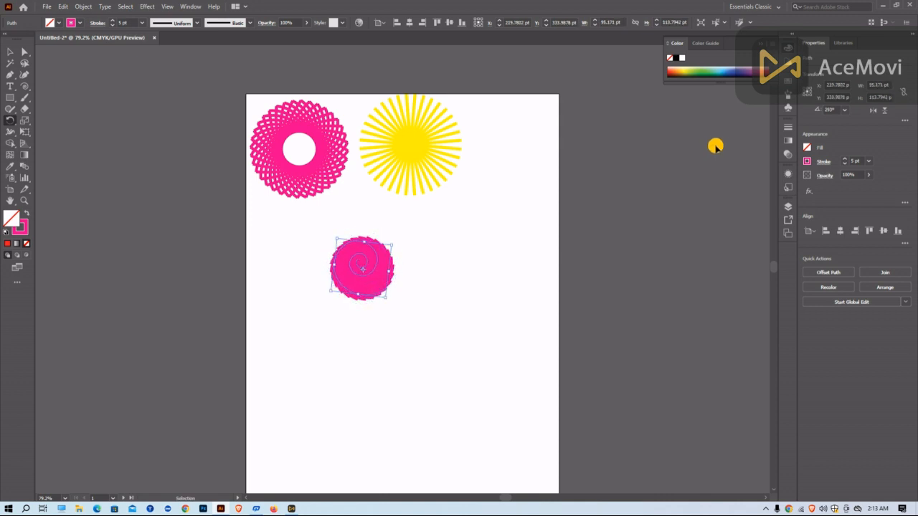
pyautogui.hotkey('ctrl', 'd')
pyautogui.hotkey('ctrl', 'd')
pyautogui.hotkey('ctrl', 'd')
pyautogui.hotkey('ctrl', 'd')
pyautogui.hotkey('ctrl', 'd')
pyautogui.hotkey('ctrl', 'd')
pyautogui.hotkey('ctrl', 'd')
pyautogui.hotkey('ctrl', 'd')
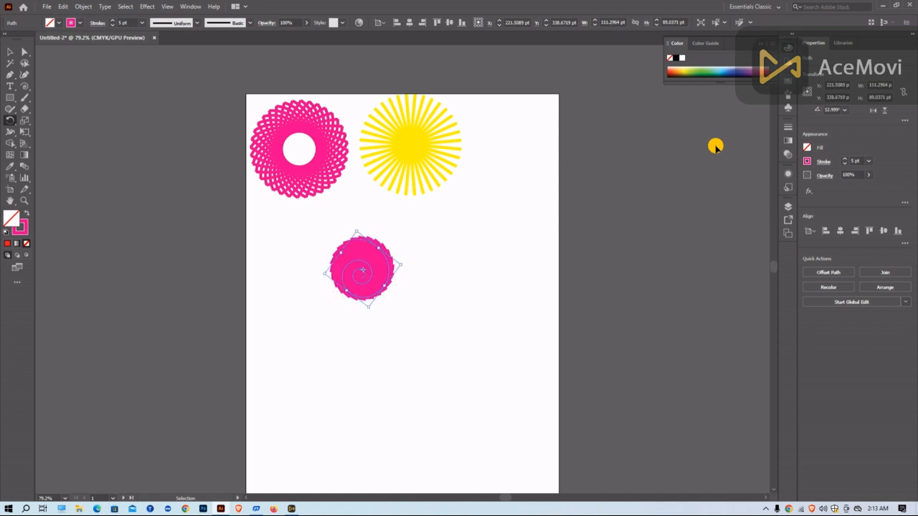
pyautogui.press('r')
pyautogui.click(16, 53)
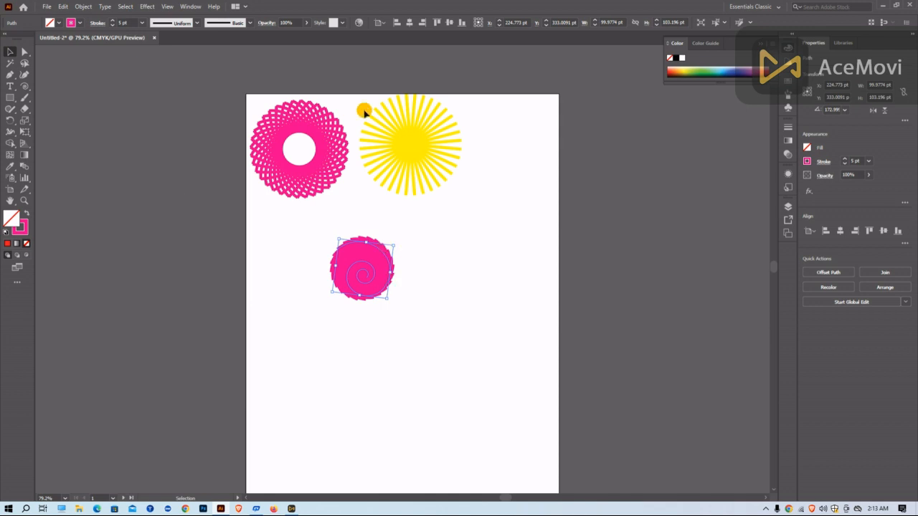
pyautogui.click(449, 263)
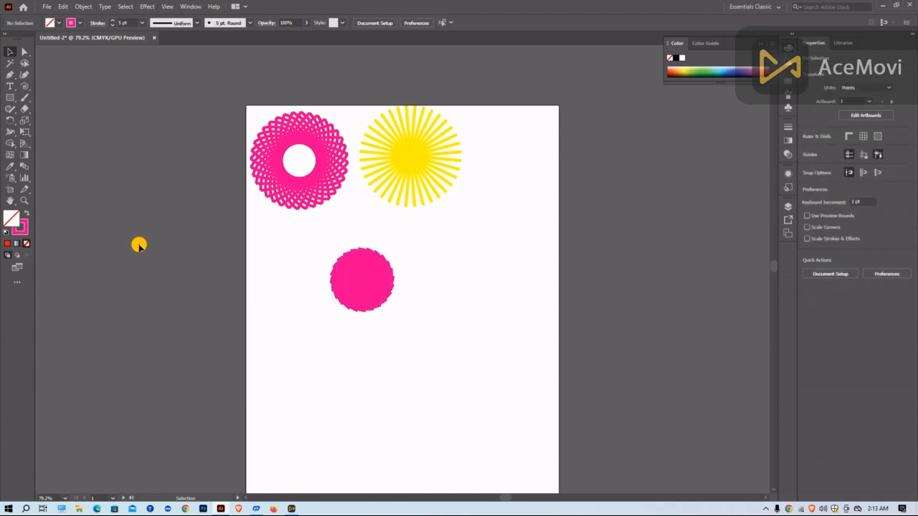
# Step: Select all spirals of the magenta disc and move them to the right of the sunburst, at about X 515 pt, Y 161 pt
pyautogui.scroll(-4, 404, 172)
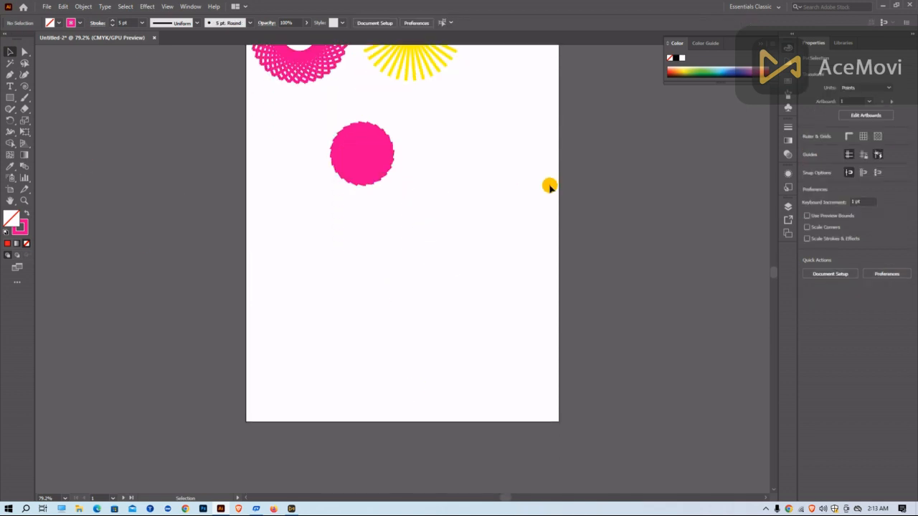
pyautogui.scroll(2, 314, 146)
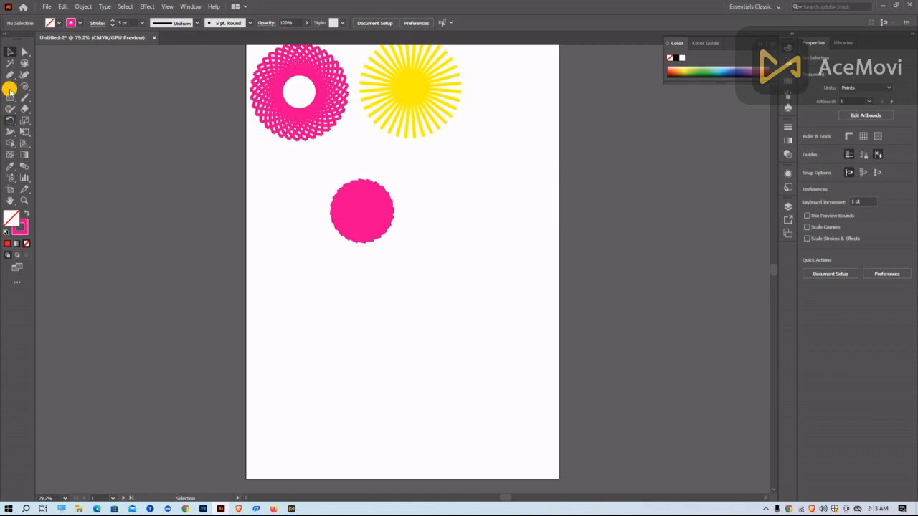
pyautogui.moveTo(316, 153); pyautogui.dragTo(494, 293)
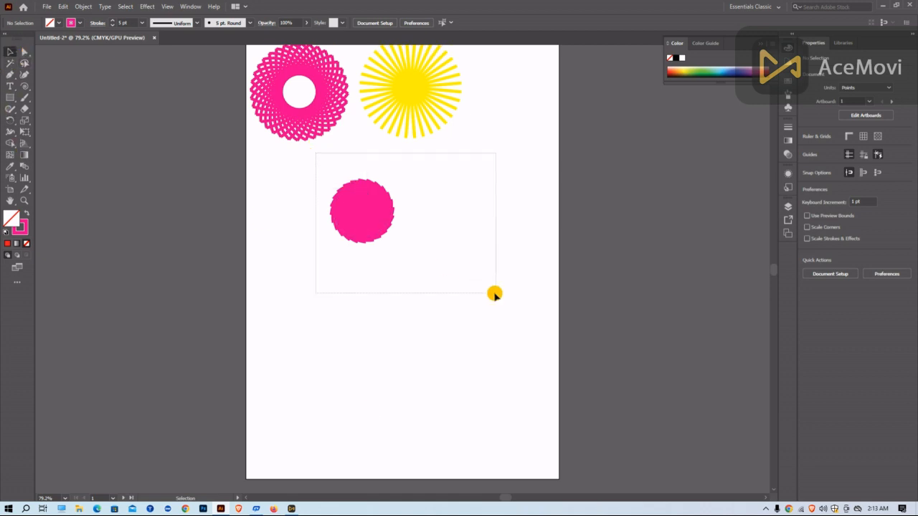
pyautogui.moveTo(365, 221); pyautogui.dragTo(518, 130)
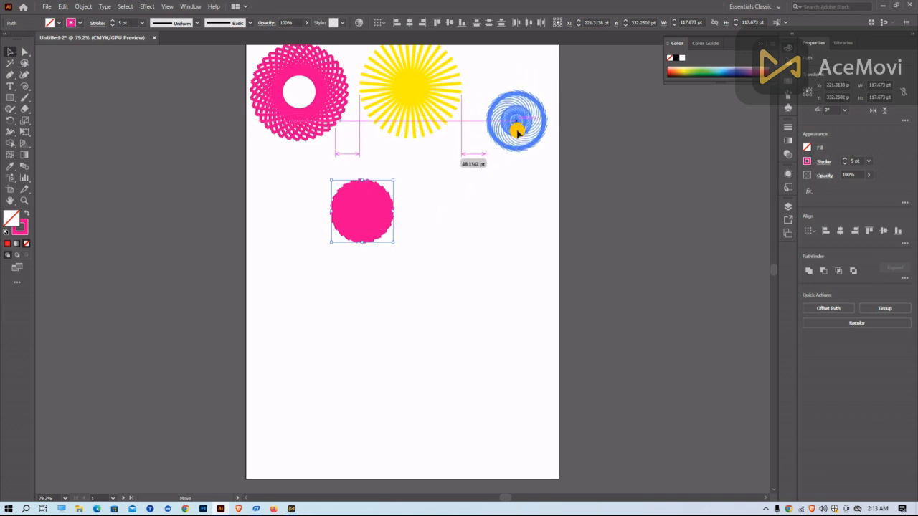
# Step: Apply the green-and-orange foliage pattern swatch to the disc's stroke and move the disc up to about X 522 pt, Y 134 pt
pyautogui.click(75, 23)
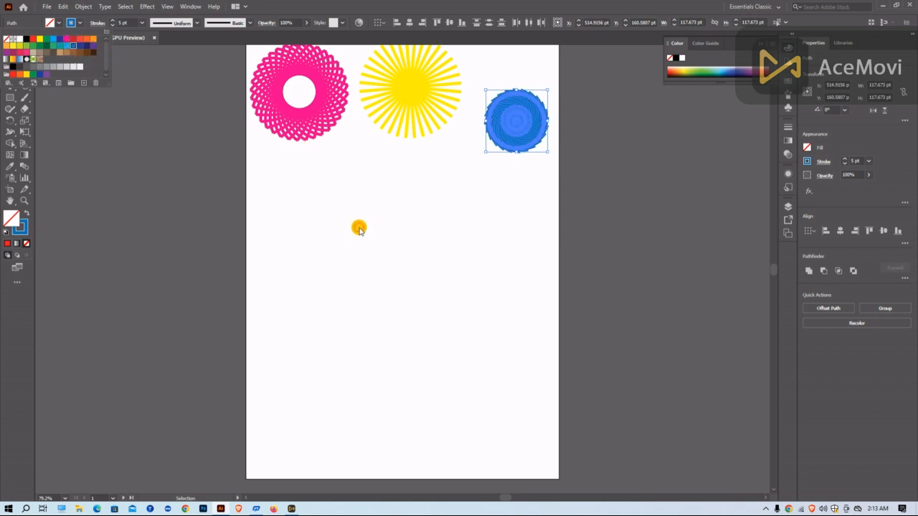
pyautogui.click(32, 60)
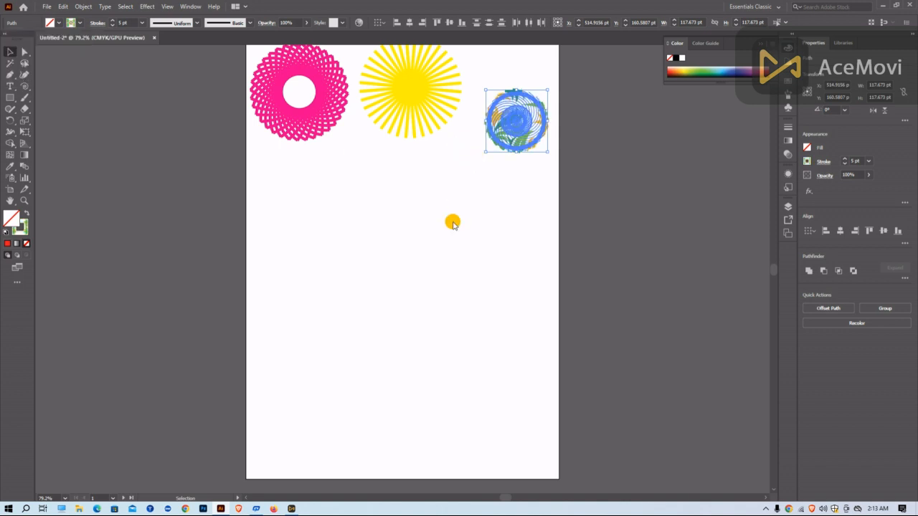
pyautogui.scroll(3, 391, 269)
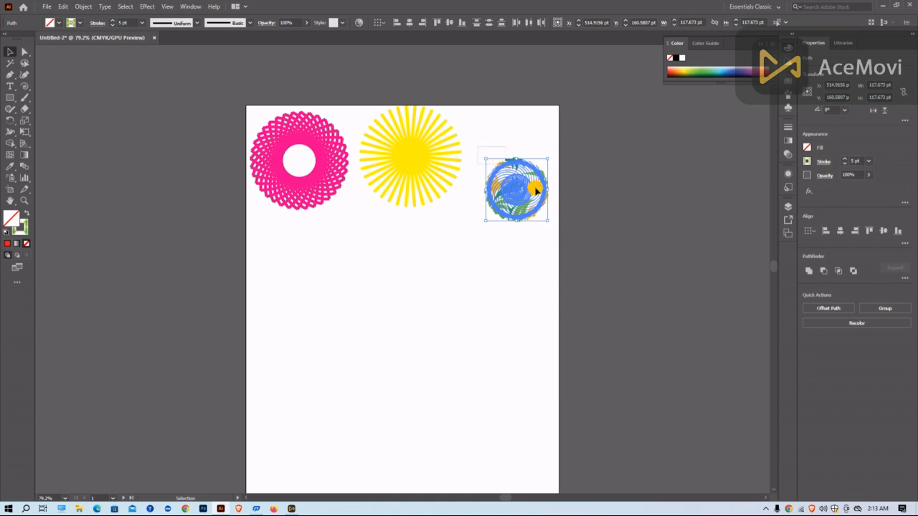
pyautogui.moveTo(528, 203); pyautogui.dragTo(526, 173)
pyautogui.moveTo(526, 173); pyautogui.dragTo(526, 173)
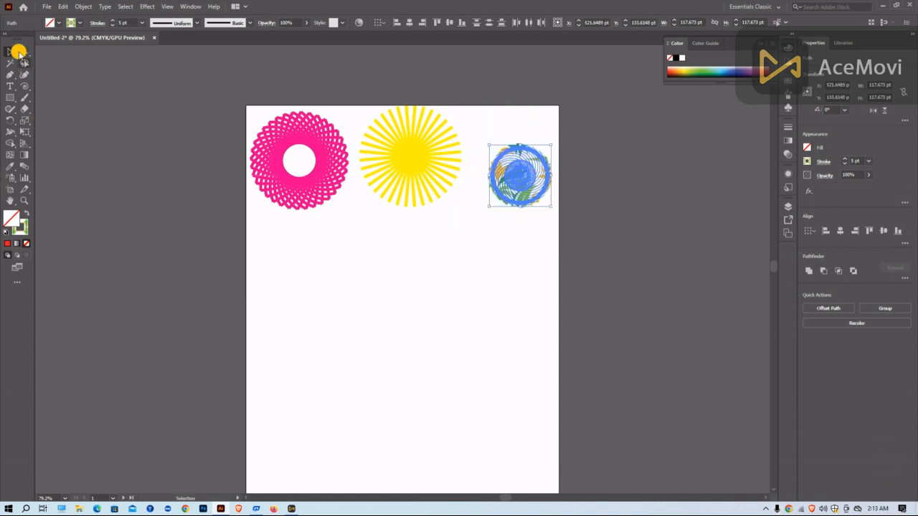
pyautogui.click(24, 52)
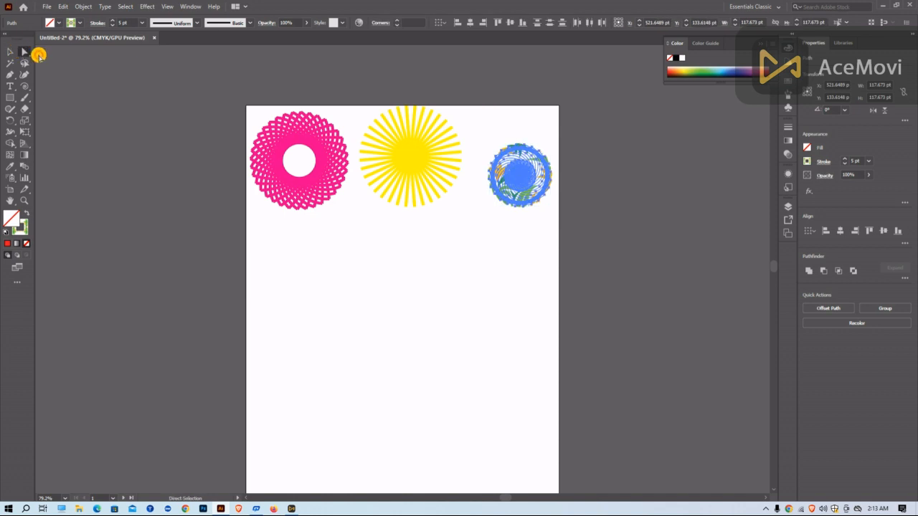
pyautogui.scroll(3, 39, 56)
pyautogui.click(24, 52)
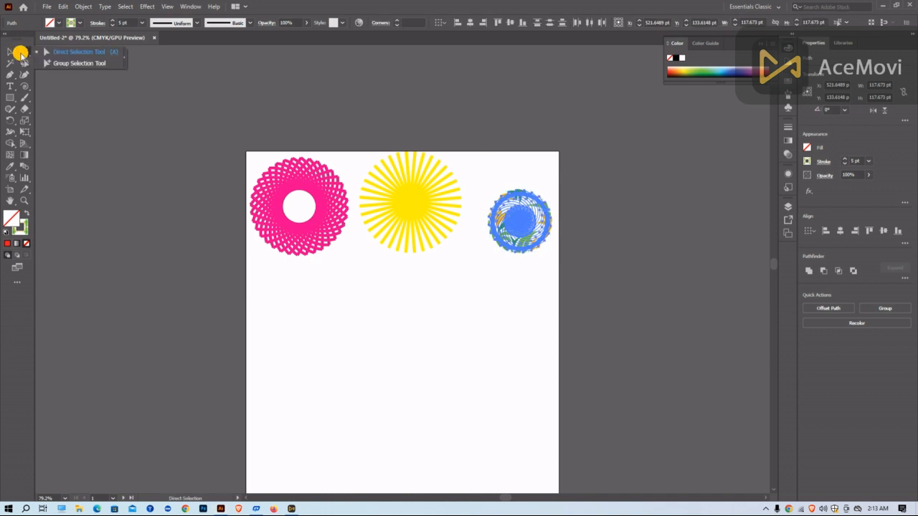
pyautogui.click(24, 84)
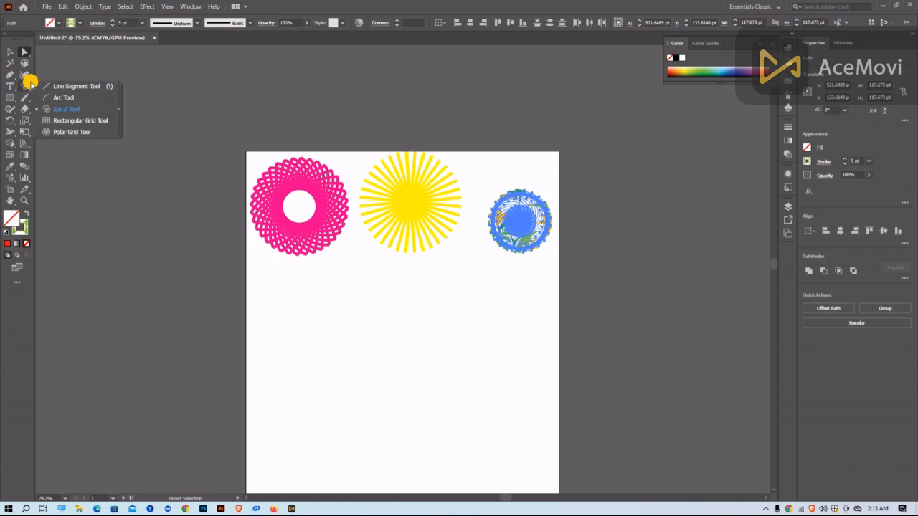
pyautogui.click(352, 124)
pyautogui.scroll(-5, 285, 92)
pyautogui.scroll(6, 285, 92)
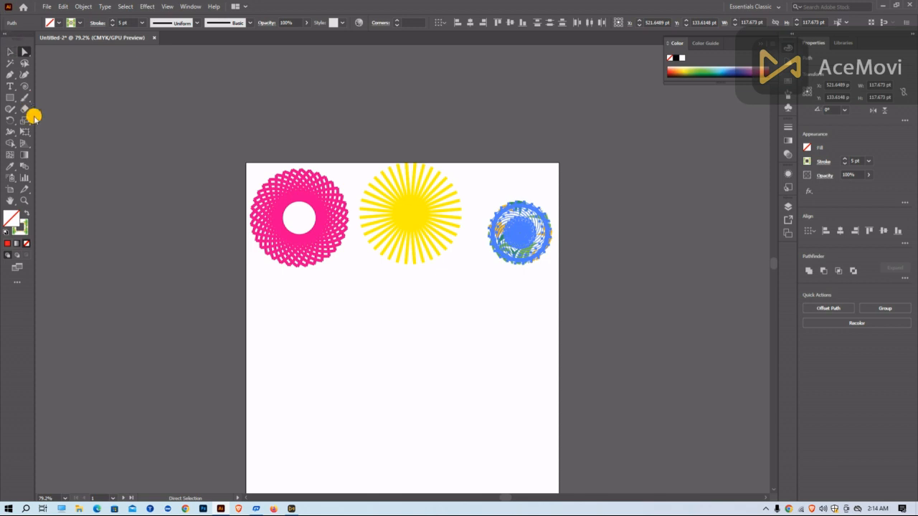
pyautogui.click(27, 83)
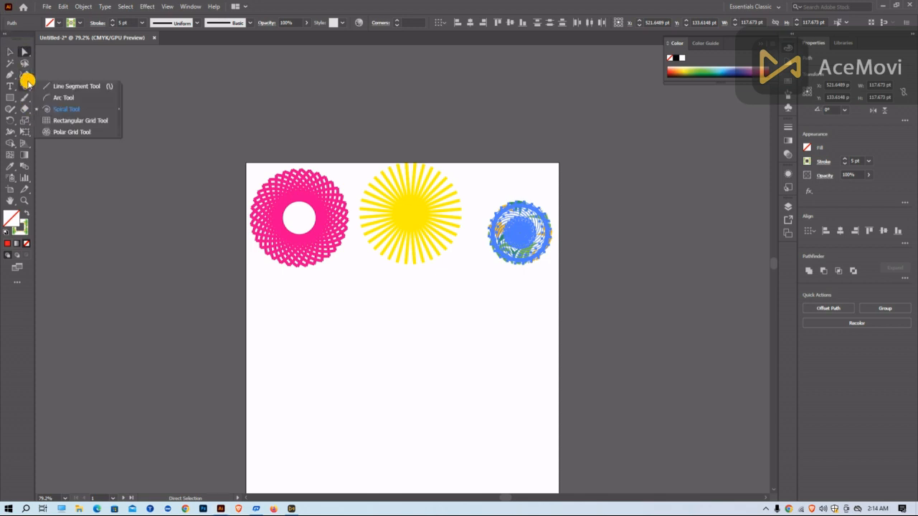
pyautogui.scroll(-3, 90, 120)
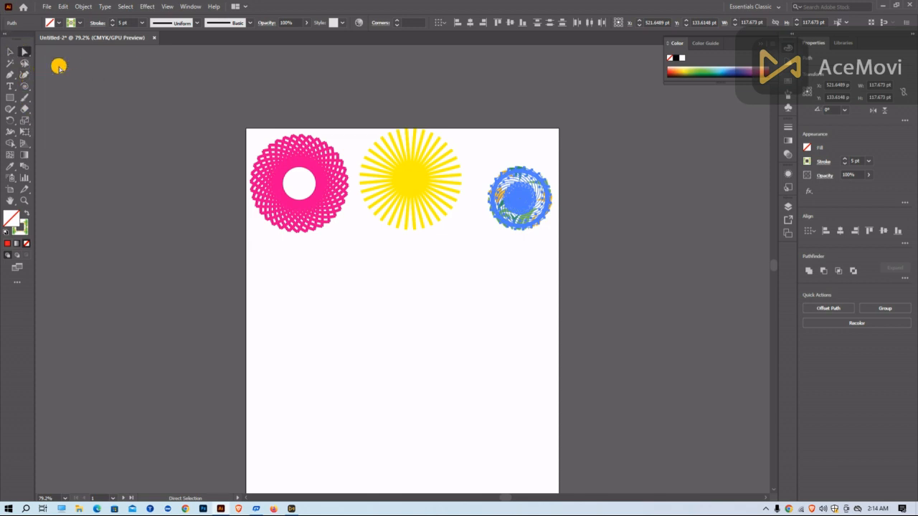
# Step: Draw a rectangular grid about 415 × 205 pt on the empty area below the three round patterns
pyautogui.click(21, 84)
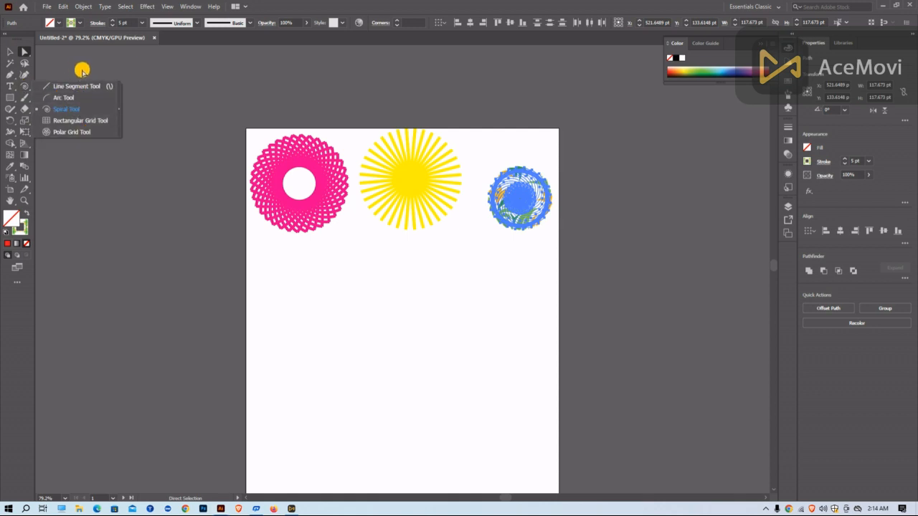
pyautogui.click(91, 123)
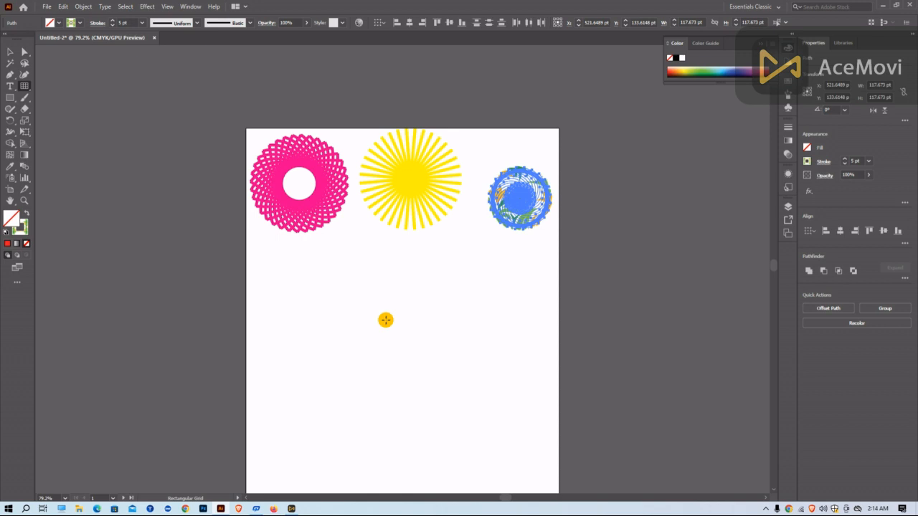
pyautogui.moveTo(298, 289)
pyautogui.mouseDown()
pyautogui.moveTo(352, 333)
pyautogui.moveTo(546, 428)
pyautogui.moveTo(517, 396)
pyautogui.mouseUp()
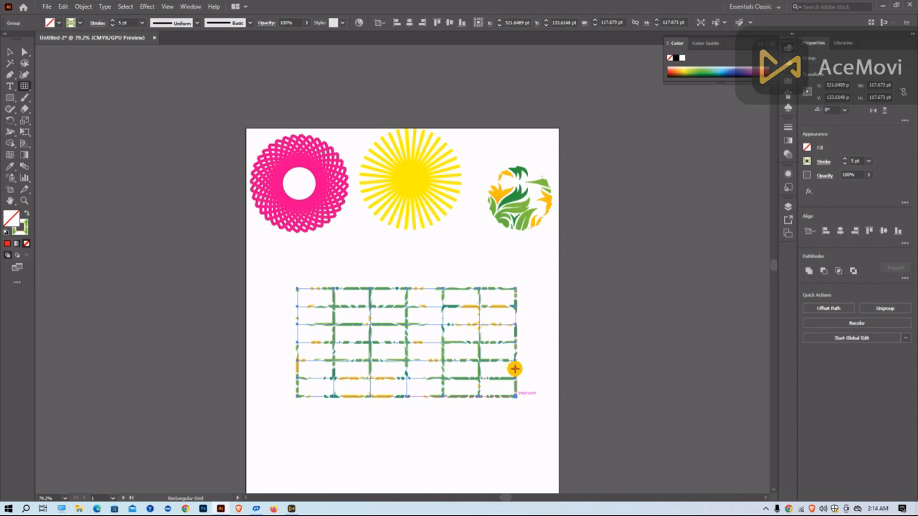
# Step: Set the stroke of the rectangular grid to the yellow-to-red gradient swatch
pyautogui.scroll(2, 263, 283)
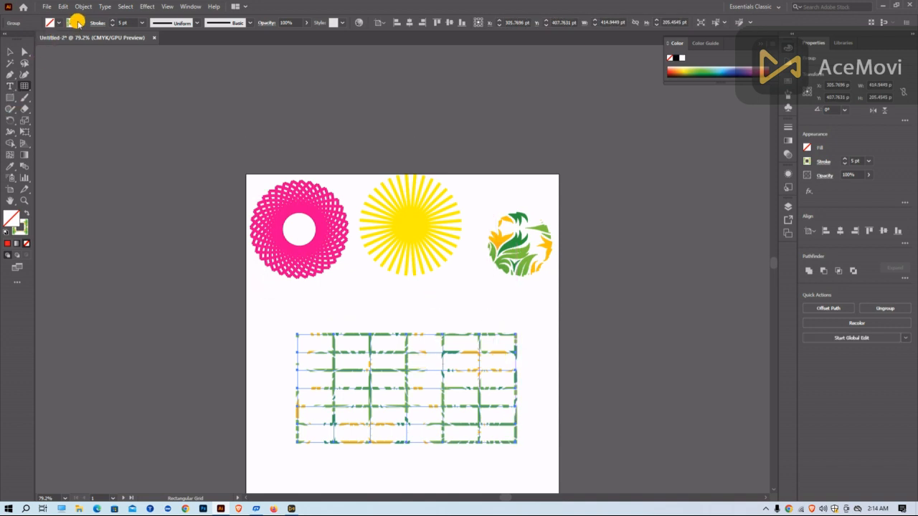
pyautogui.click(71, 23)
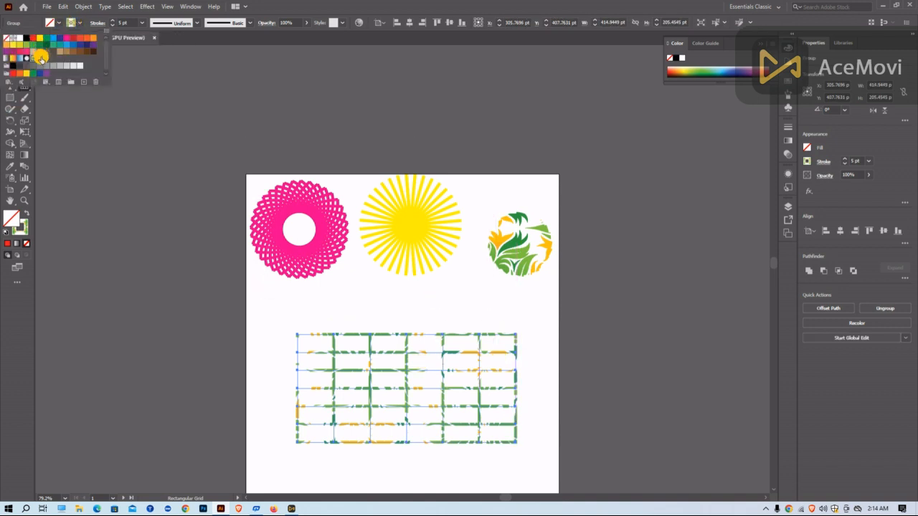
pyautogui.click(13, 60)
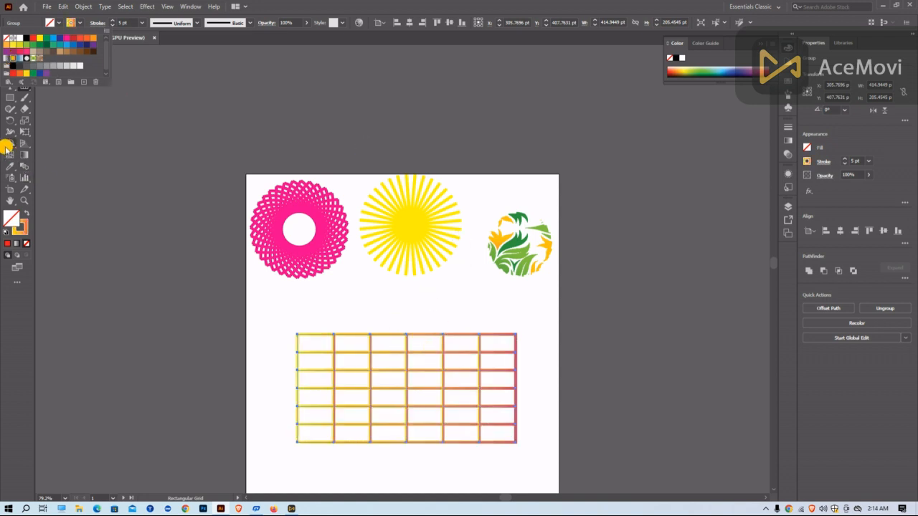
# Step: Rotate the rectangular grid by 15°, and make a copy of it rotated by a further 40°
pyautogui.doubleClick(8, 119)
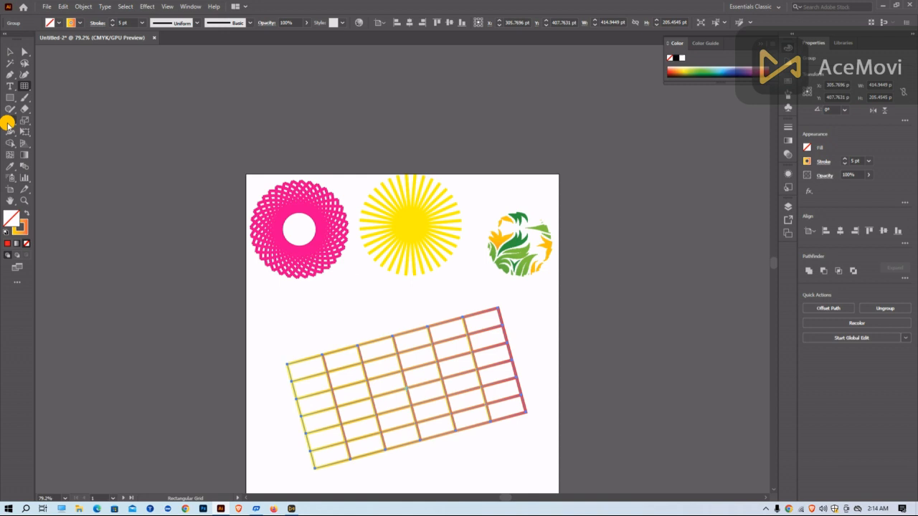
pyautogui.click(464, 292)
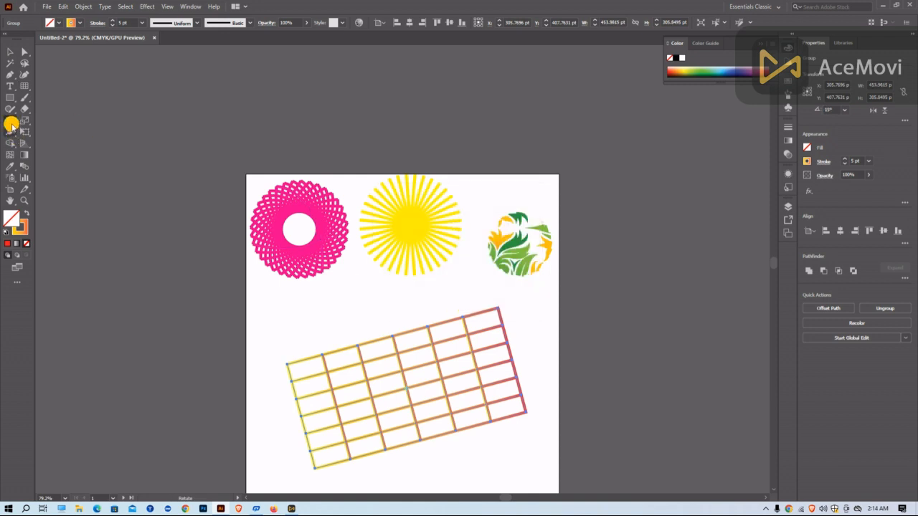
pyautogui.doubleClick(10, 120)
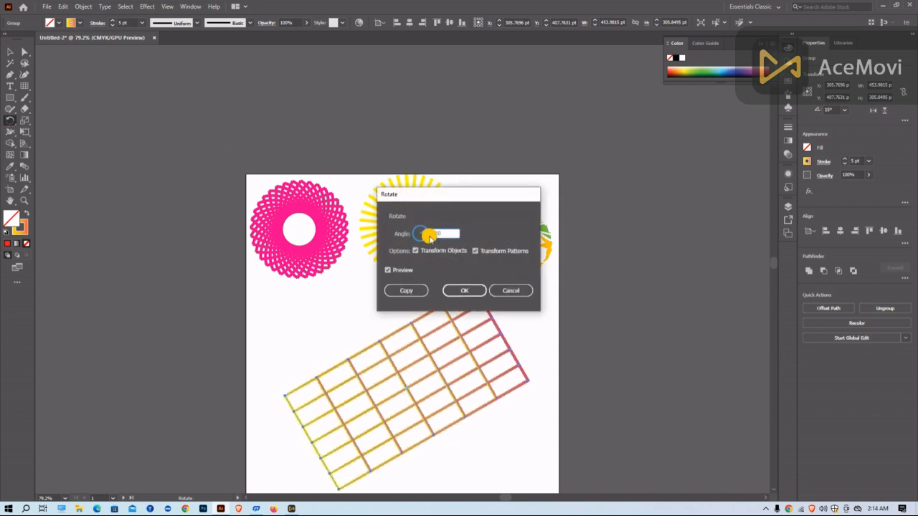
pyautogui.click(396, 291)
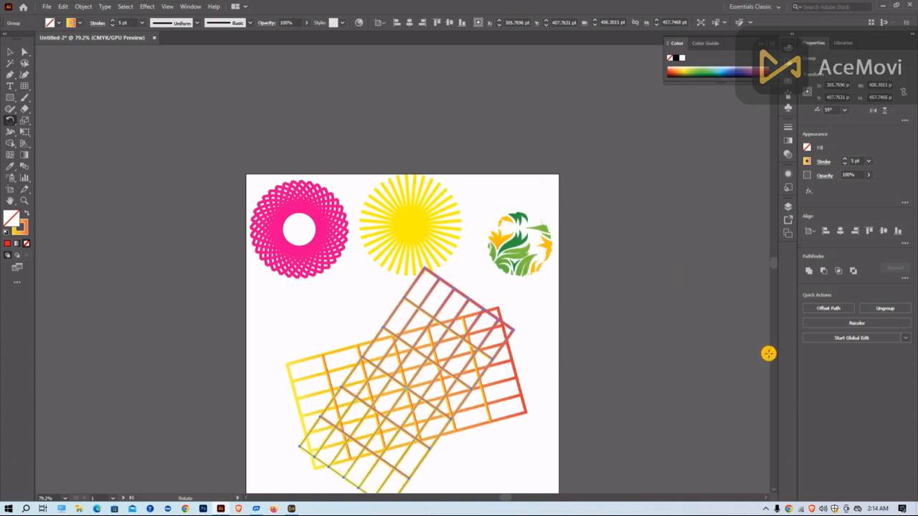
# Step: Repeat the rotated copy of the rectangular grid around its centre until a dense round rosette is filled
pyautogui.hotkey('ctrl', 'd')
pyautogui.hotkey('ctrl', 'd')
pyautogui.hotkey('ctrl', 'd')
pyautogui.hotkey('ctrl', 'd')
pyautogui.hotkey('ctrl', 'd')
pyautogui.hotkey('ctrl', 'd')
pyautogui.hotkey('ctrl', 'd')
pyautogui.hotkey('ctrl', 'd')
pyautogui.hotkey('ctrl', 'd')
pyautogui.hotkey('ctrl', 'd')
pyautogui.hotkey('ctrl', 'd')
pyautogui.hotkey('ctrl', 'd')
pyautogui.hotkey('ctrl', 'd')
pyautogui.hotkey('ctrl', 'd')
pyautogui.hotkey('ctrl', 'd')
pyautogui.hotkey('ctrl', 'd')
pyautogui.hotkey('ctrl', 'd')
pyautogui.hotkey('ctrl', 'd')
pyautogui.hotkey('ctrl', 'd')
pyautogui.hotkey('ctrl', 'd')
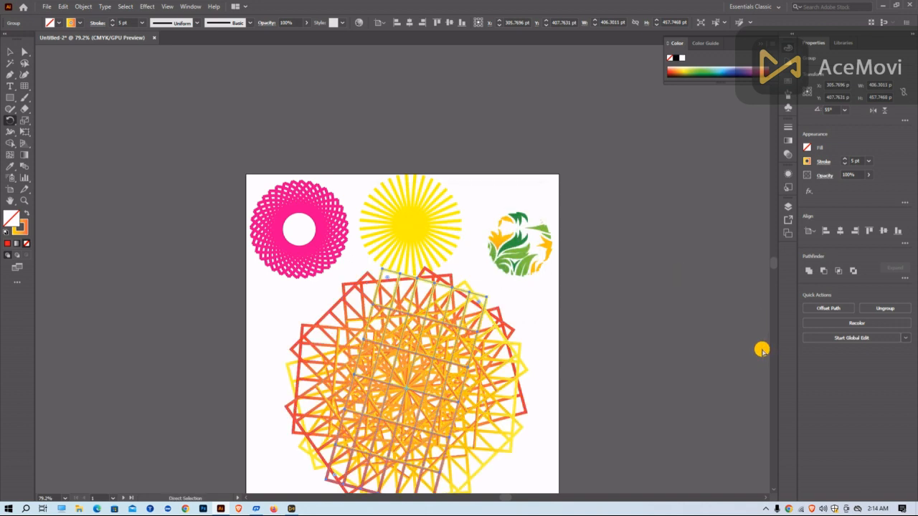
pyautogui.hotkey('ctrl', 'd')
pyautogui.hotkey('ctrl', 'd')
pyautogui.hotkey('ctrl', 'd')
pyautogui.hotkey('ctrl', 'd')
pyautogui.hotkey('ctrl', 'd')
pyautogui.hotkey('ctrl', 'd')
pyautogui.hotkey('ctrl', 'd')
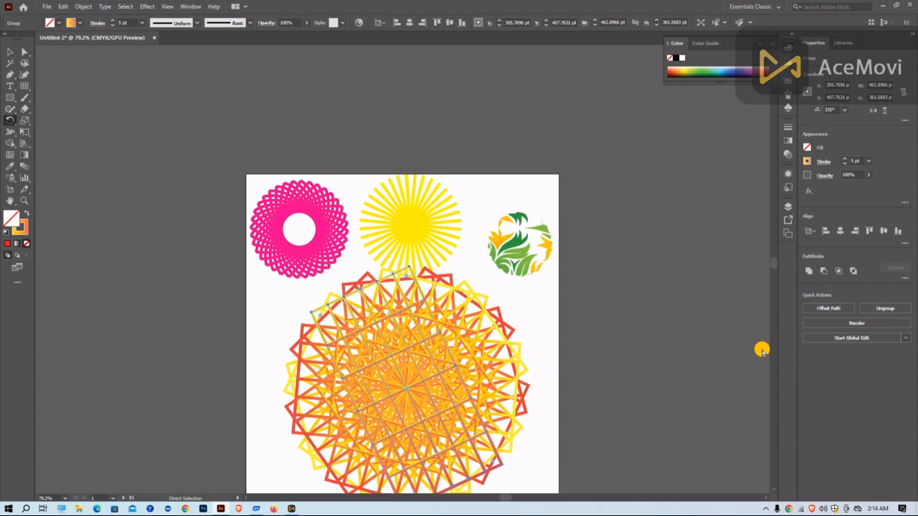
pyautogui.hotkey('ctrl', 'd')
pyautogui.hotkey('ctrl', 'd')
pyautogui.hotkey('ctrl', 'd')
pyautogui.hotkey('ctrl', 'd')
pyautogui.hotkey('ctrl', 'd')
pyautogui.hotkey('ctrl', 'd')
pyautogui.hotkey('ctrl', 'd')
pyautogui.hotkey('ctrl', 'd')
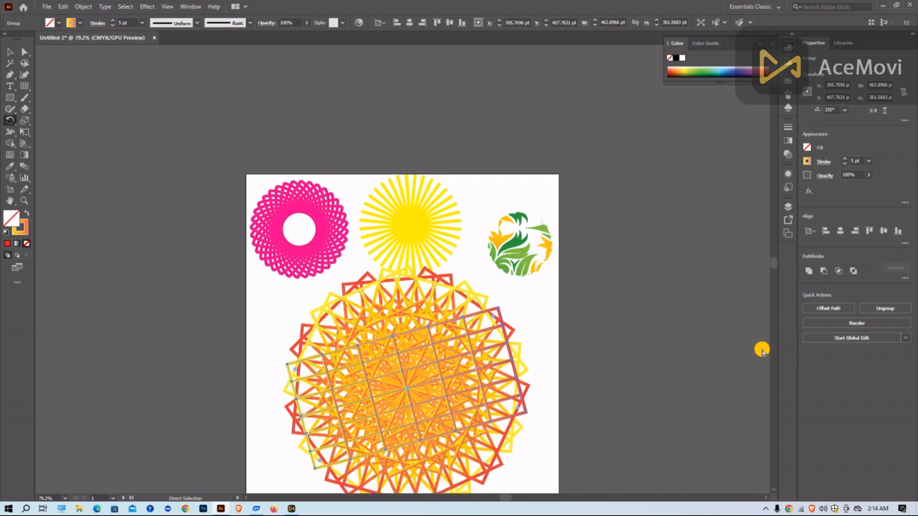
pyautogui.hotkey('ctrl', 'd')
pyautogui.hotkey('ctrl', 'd')
pyautogui.hotkey('ctrl', 'd')
pyautogui.hotkey('ctrl', 'd')
pyautogui.hotkey('ctrl', 'd')
pyautogui.hotkey('ctrl', 'd')
pyautogui.hotkey('ctrl', 'd')
pyautogui.hotkey('ctrl', 'd')
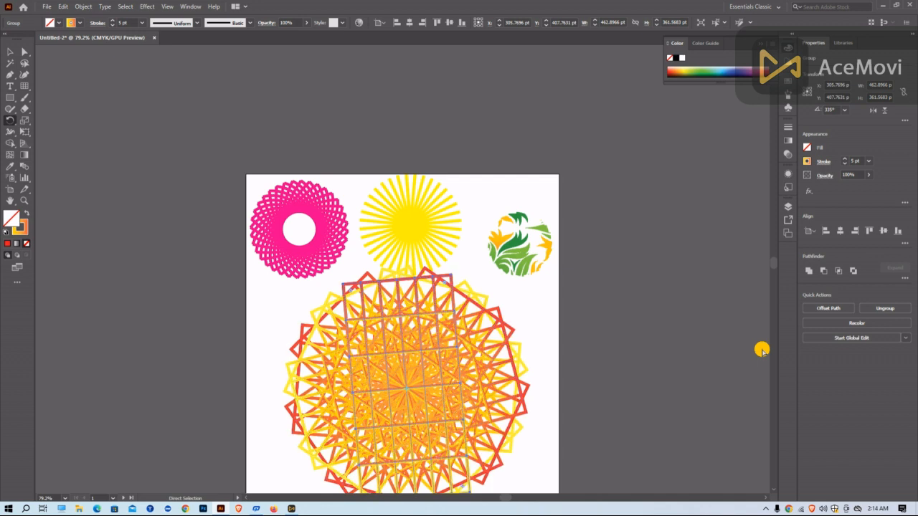
pyautogui.hotkey('ctrl', 'd')
pyautogui.hotkey('ctrl', 'd')
pyautogui.hotkey('ctrl', 'd')
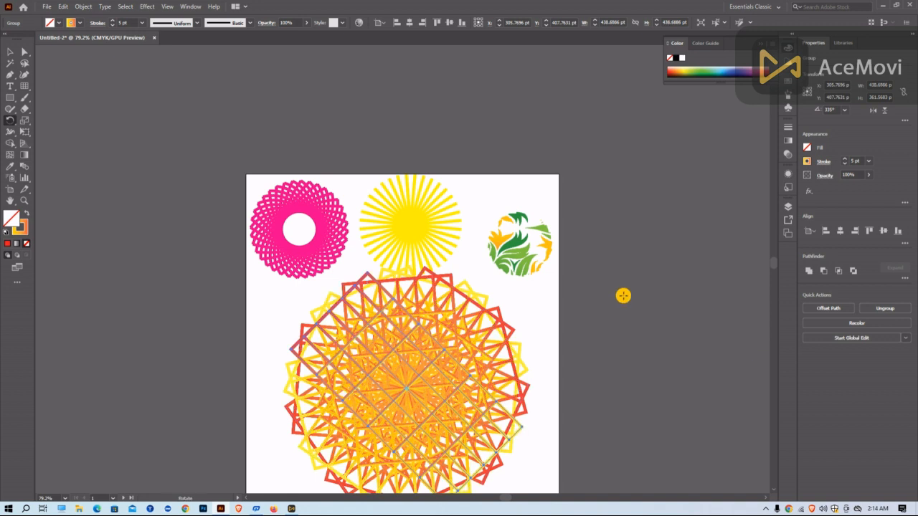
# Step: Rotate the last grid copy of the rosette freehand about its centre and repeat that rotation several times
pyautogui.scroll(-2, 588, 281)
pyautogui.scroll(-1, 640, 316)
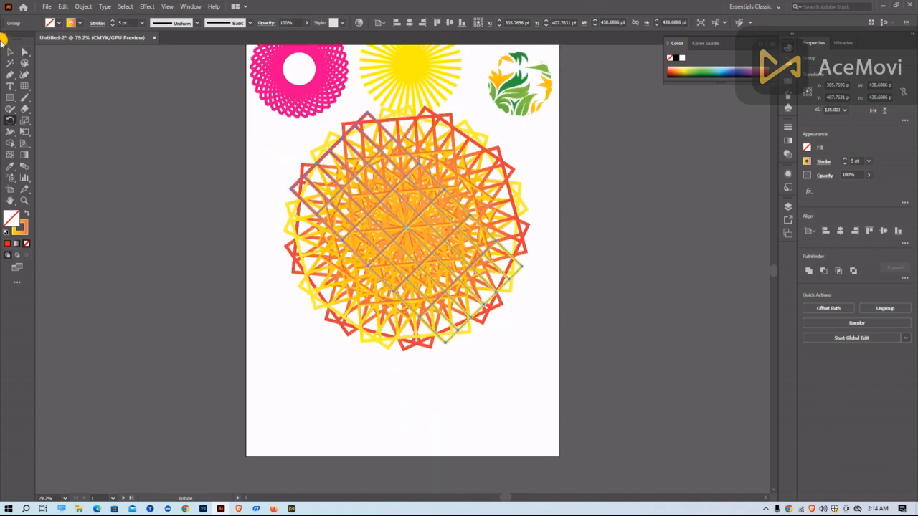
pyautogui.moveTo(334, 155); pyautogui.dragTo(322, 136)
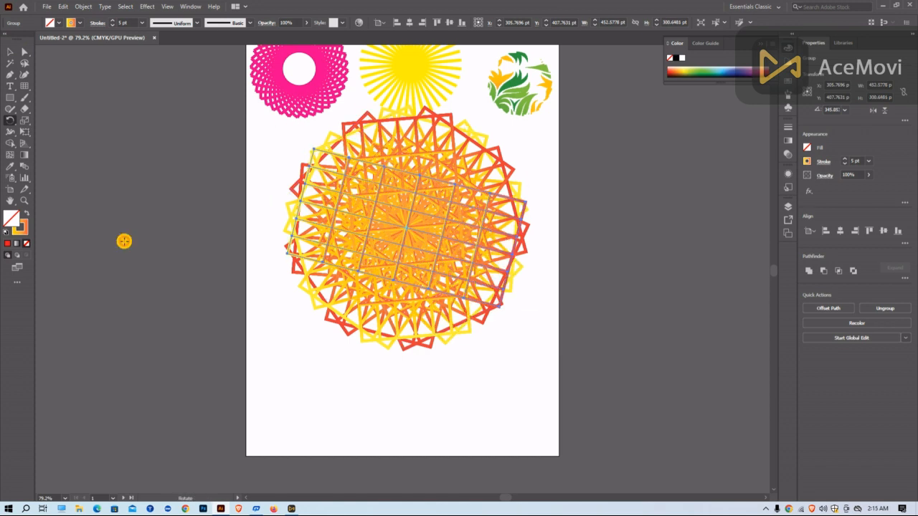
pyautogui.hotkey('ctrl', 'd')
pyautogui.hotkey('ctrl', 'd')
pyautogui.hotkey('ctrl', 'd')
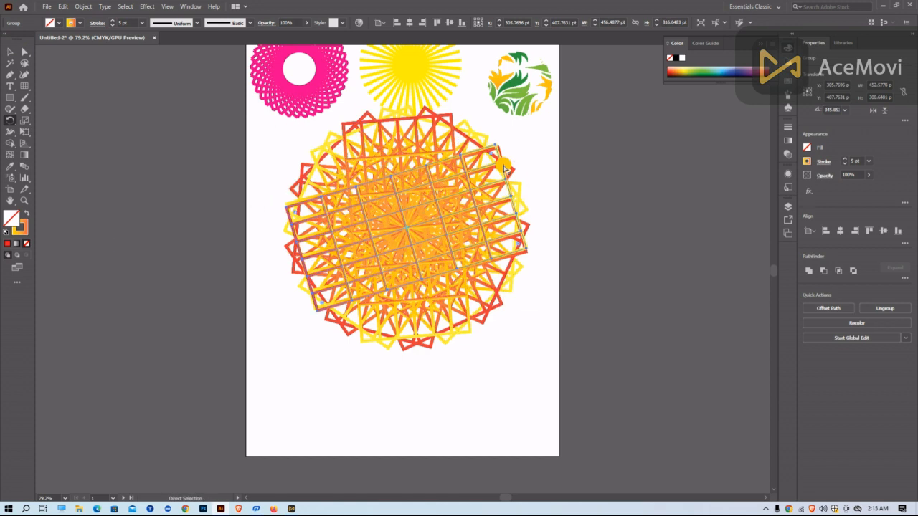
pyautogui.hotkey('ctrl', 'd')
pyautogui.hotkey('ctrl', 'd')
pyautogui.hotkey('ctrl', 'd')
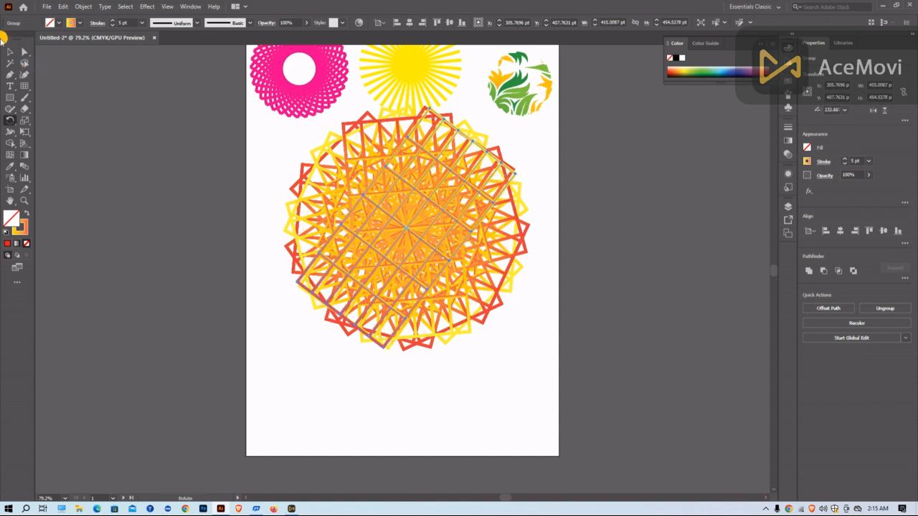
# Step: Draw a polar grid about 198 × 165 pt in the lower-left corner of the artboard, below the rosette
pyautogui.click(6, 51)
pyautogui.click(19, 86)
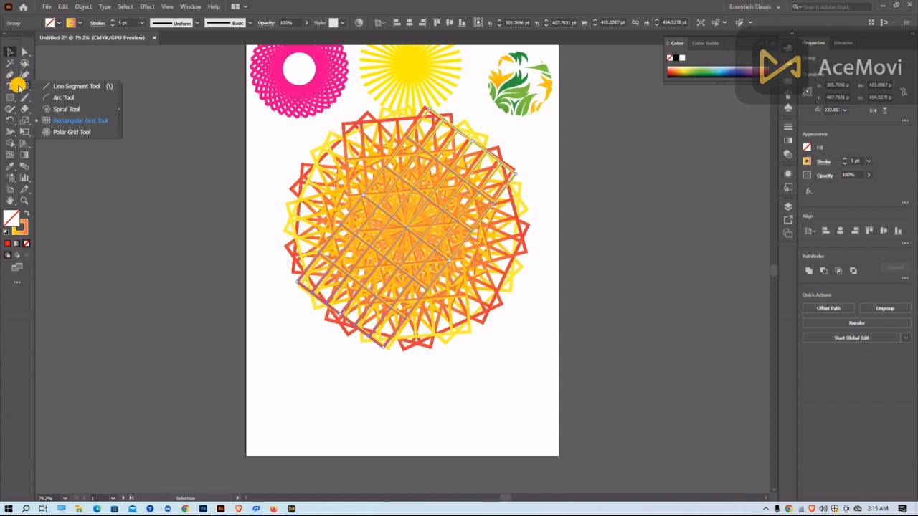
pyautogui.click(66, 132)
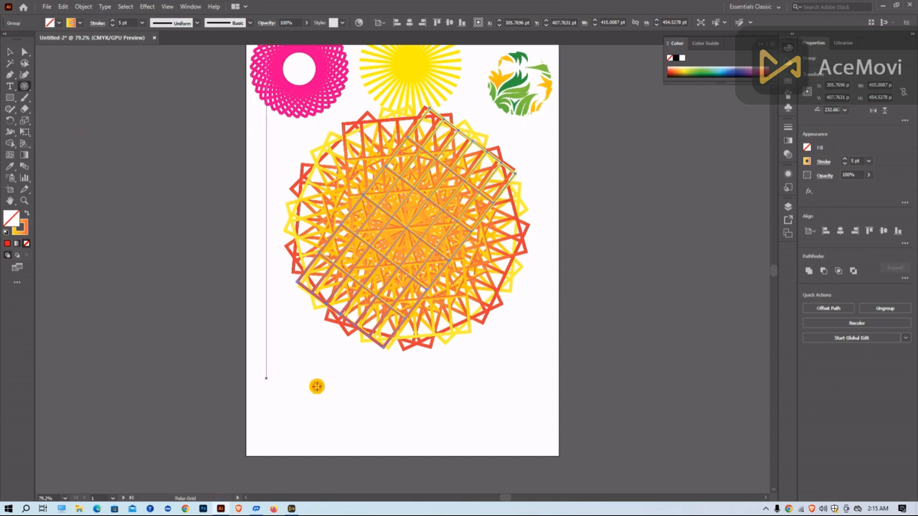
pyautogui.moveTo(267, 355)
pyautogui.mouseDown()
pyautogui.moveTo(315, 379)
pyautogui.moveTo(370, 442)
pyautogui.mouseUp()
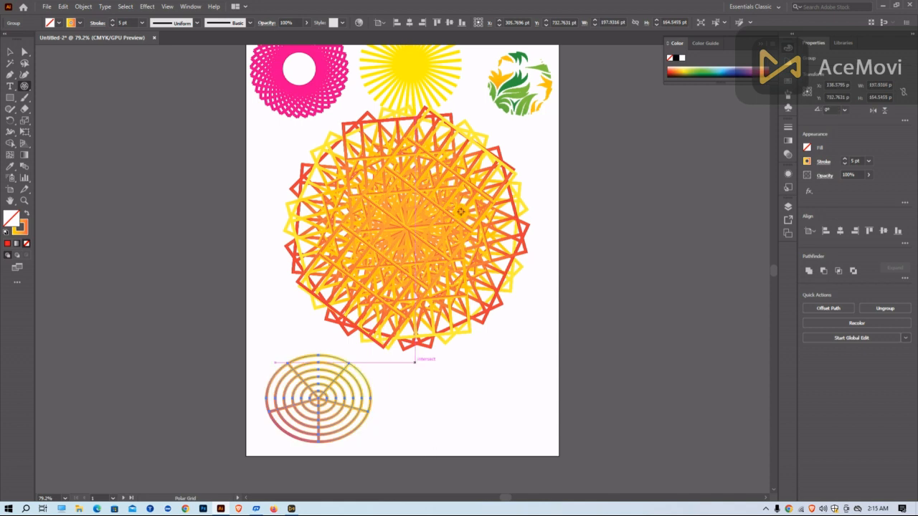
# Step: Rotate the polar grid by 5°
pyautogui.scroll(6, 553, 166)
pyautogui.scroll(-6, 488, 388)
pyautogui.scroll(-2, 341, 441)
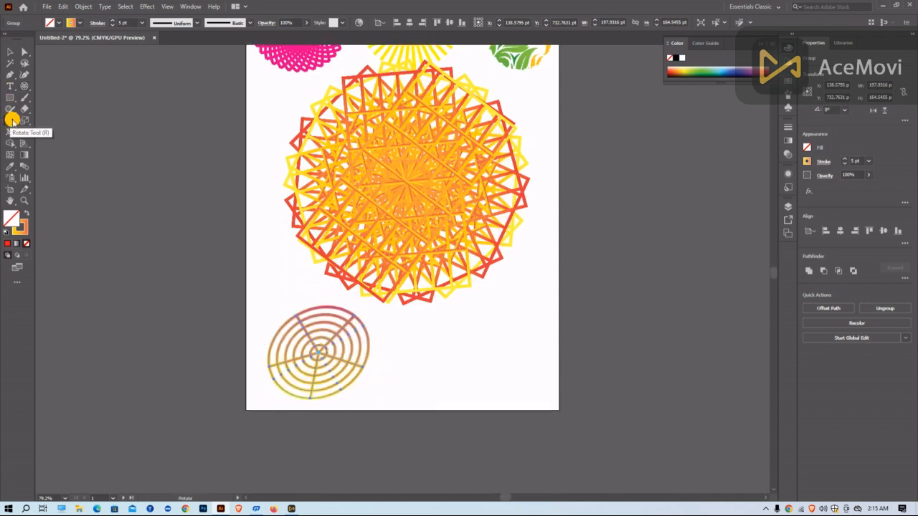
pyautogui.doubleClick(10, 119)
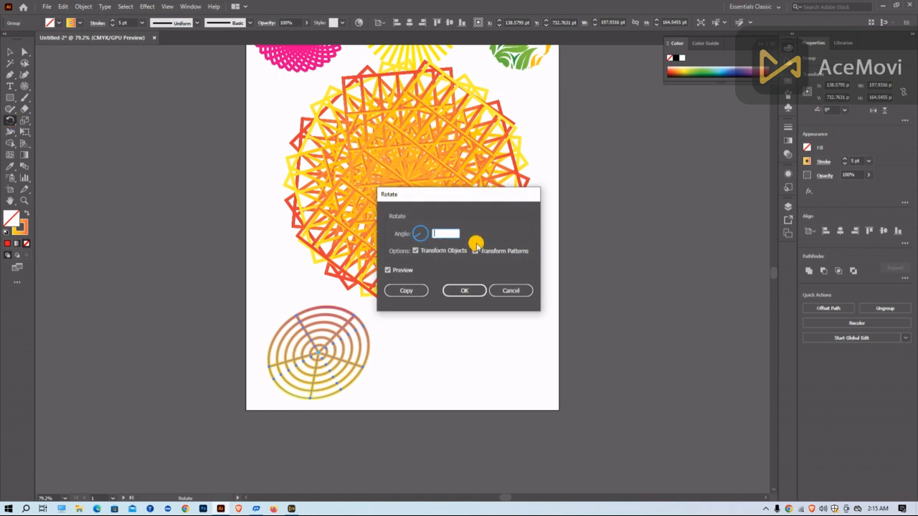
pyautogui.write('5')
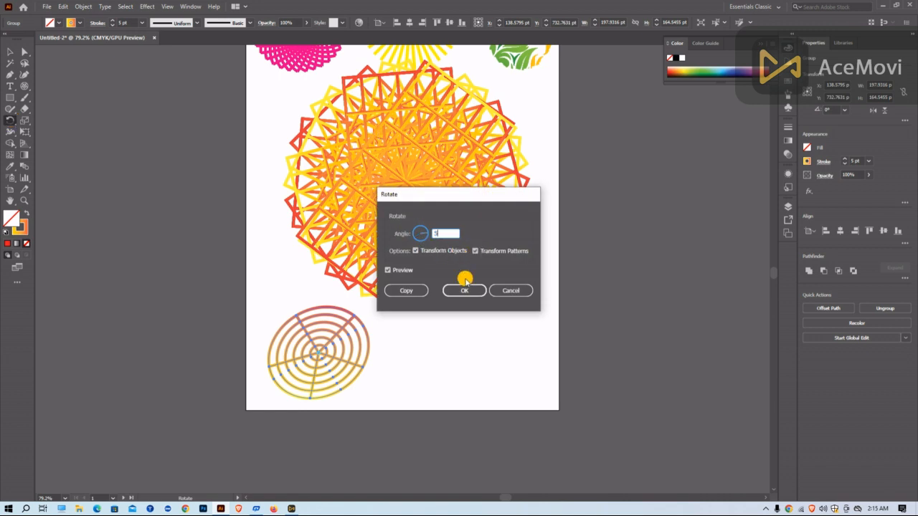
pyautogui.click(459, 290)
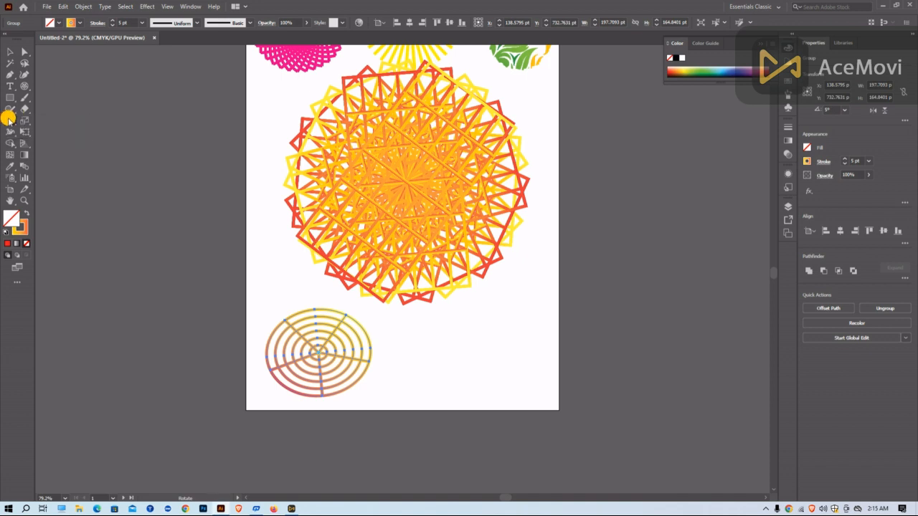
# Step: Make a copy of the polar grid rotated by 5° and repeat it around the centre to fill a round disc
pyautogui.doubleClick(8, 119)
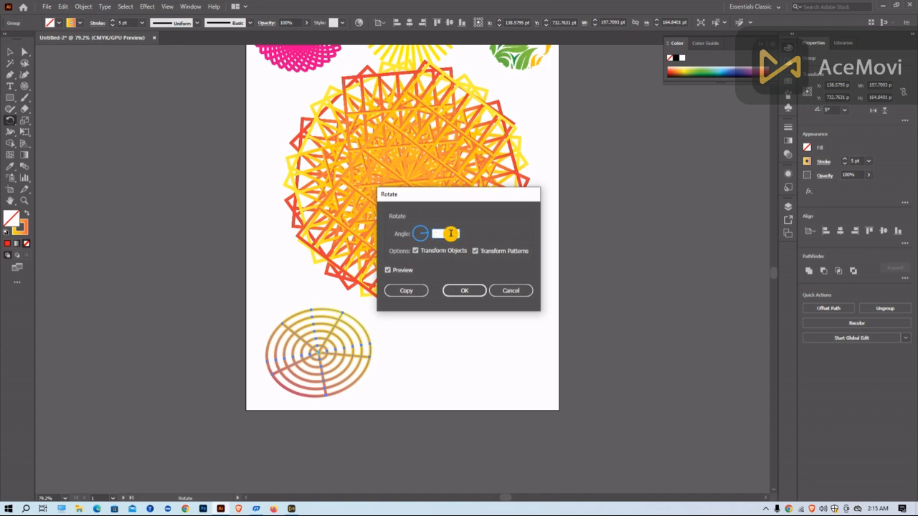
pyautogui.click(405, 290)
pyautogui.hotkey('ctrl', 'd')
pyautogui.hotkey('ctrl', 'd')
pyautogui.hotkey('ctrl', 'd')
pyautogui.hotkey('ctrl', 'd')
pyautogui.hotkey('ctrl', 'd')
pyautogui.hotkey('ctrl', 'd')
pyautogui.hotkey('ctrl', 'd')
pyautogui.hotkey('ctrl', 'd')
pyautogui.hotkey('ctrl', 'd')
pyautogui.hotkey('ctrl', 'd')
pyautogui.hotkey('ctrl', 'd')
pyautogui.hotkey('ctrl', 'd')
pyautogui.hotkey('ctrl', 'd')
pyautogui.hotkey('ctrl', 'd')
pyautogui.hotkey('ctrl', 'd')
pyautogui.hotkey('ctrl', 'd')
pyautogui.hotkey('ctrl', 'd')
pyautogui.hotkey('ctrl', 'd')
pyautogui.hotkey('ctrl', 'd')
pyautogui.hotkey('ctrl', 'd')
pyautogui.hotkey('ctrl', 'd')
pyautogui.hotkey('ctrl', 'd')
pyautogui.hotkey('ctrl', 'd')
pyautogui.hotkey('ctrl', 'd')
pyautogui.hotkey('ctrl', 'd')
pyautogui.hotkey('ctrl', 'd')
pyautogui.hotkey('ctrl', 'd')
pyautogui.hotkey('ctrl', 'd')
pyautogui.hotkey('ctrl', 'd')
pyautogui.hotkey('ctrl', 'd')
pyautogui.hotkey('ctrl', 'd')
pyautogui.hotkey('ctrl', 'd')
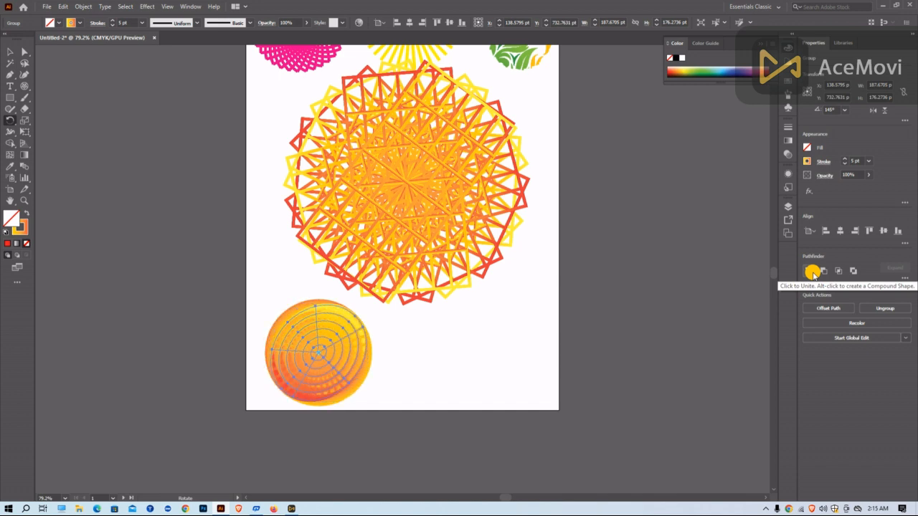
pyautogui.hotkey('ctrl', 'd')
pyautogui.hotkey('ctrl', 'd')
# Step: Set the stroke of the last polar grid copy to the blue swatch
pyautogui.click(8, 51)
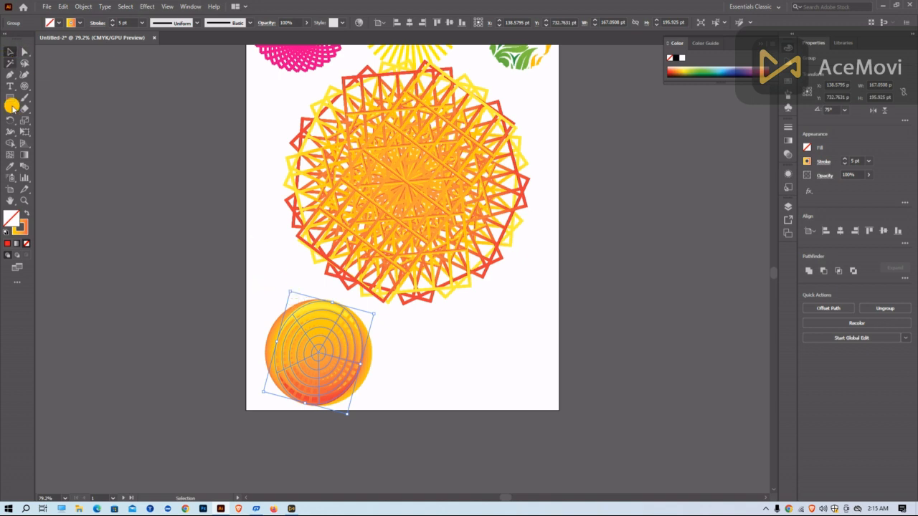
pyautogui.click(75, 24)
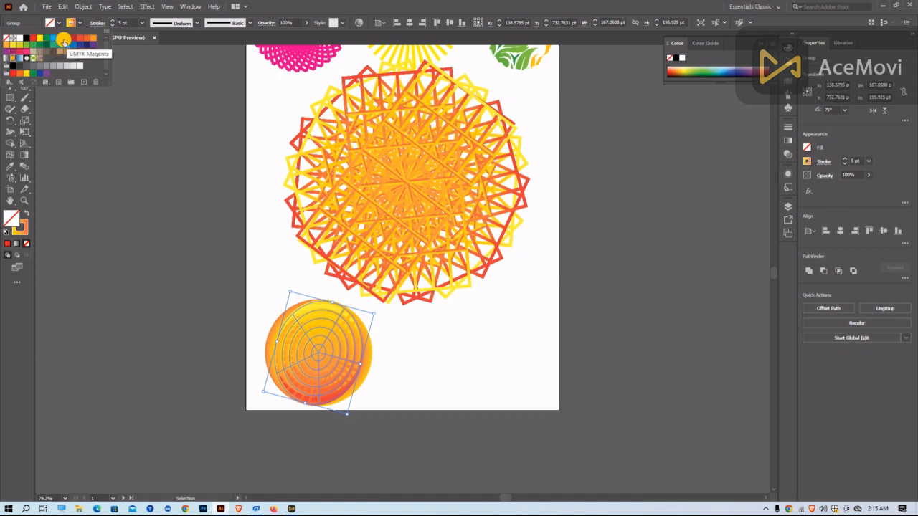
pyautogui.click(60, 38)
pyautogui.click(254, 264)
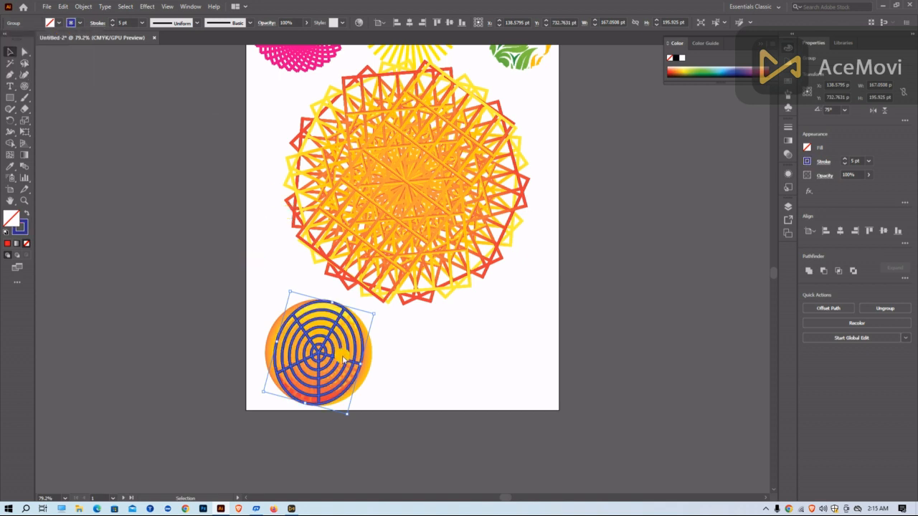
# Step: Try to select all polar grid copies of the disc together, and clear the selection
pyautogui.moveTo(259, 276); pyautogui.dragTo(395, 385)
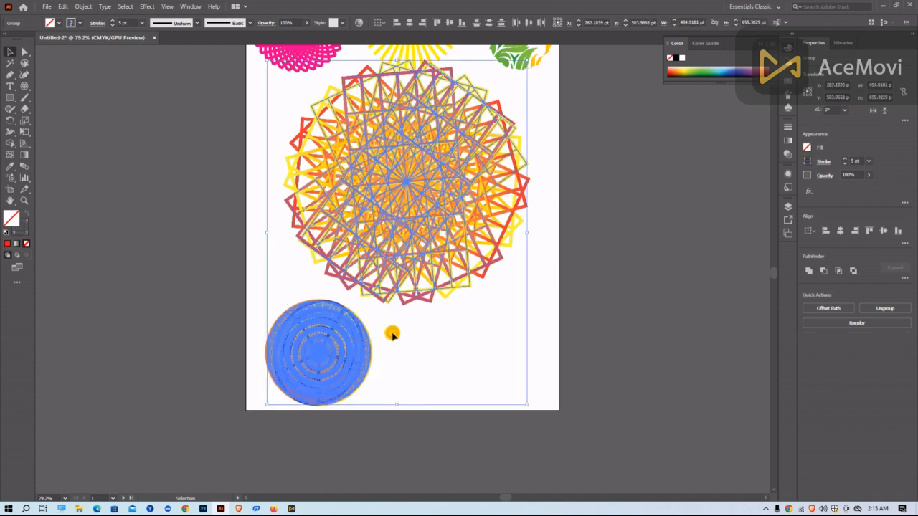
pyautogui.click(447, 349)
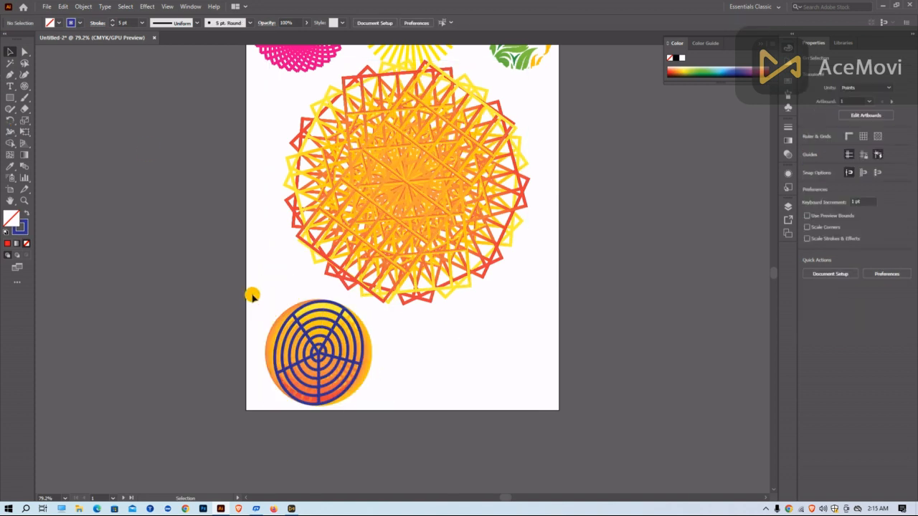
pyautogui.moveTo(257, 286); pyautogui.dragTo(396, 412)
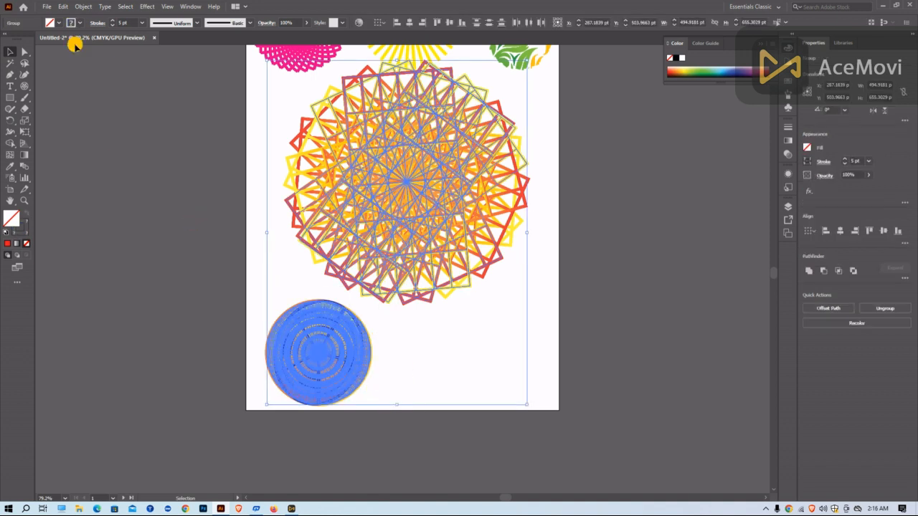
pyautogui.click(188, 168)
pyautogui.scroll(2, 426, 213)
pyautogui.scroll(-1, 359, 323)
pyautogui.scroll(3, 433, 253)
pyautogui.scroll(-1, 400, 194)
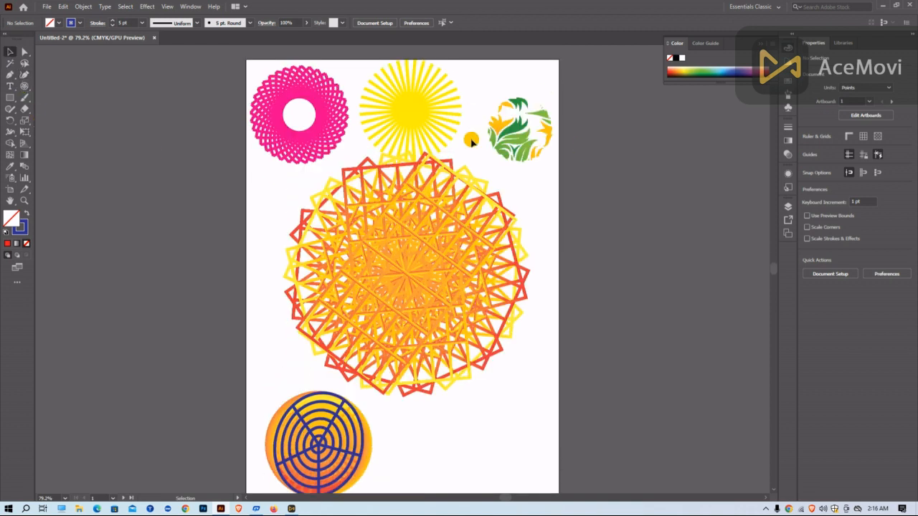
pyautogui.scroll(-3, 454, 285)
pyautogui.scroll(-4, 454, 284)
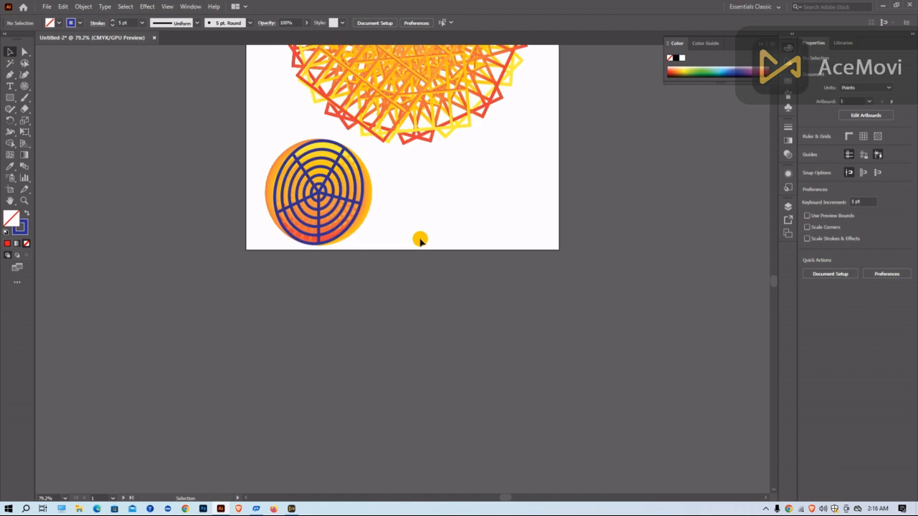